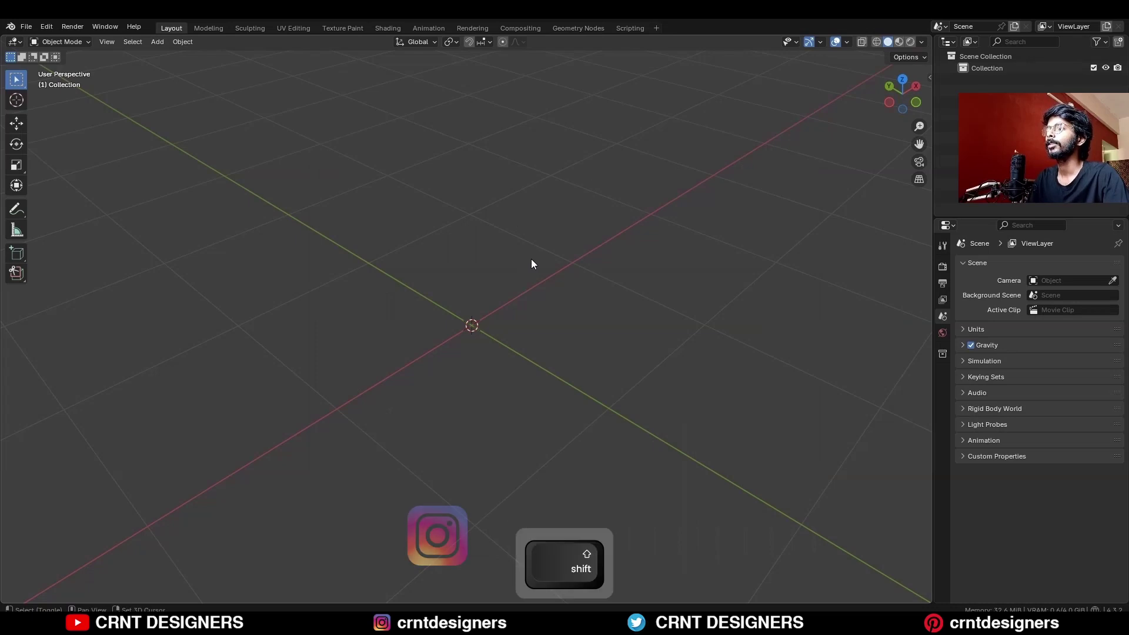
Step: Add a cylinder mesh at the world origin and flatten it to a Z scale of 0.030
{"action": "key", "text": "shift+a"}
{"action": "mouse_move", "coordinate": [483, 241]}
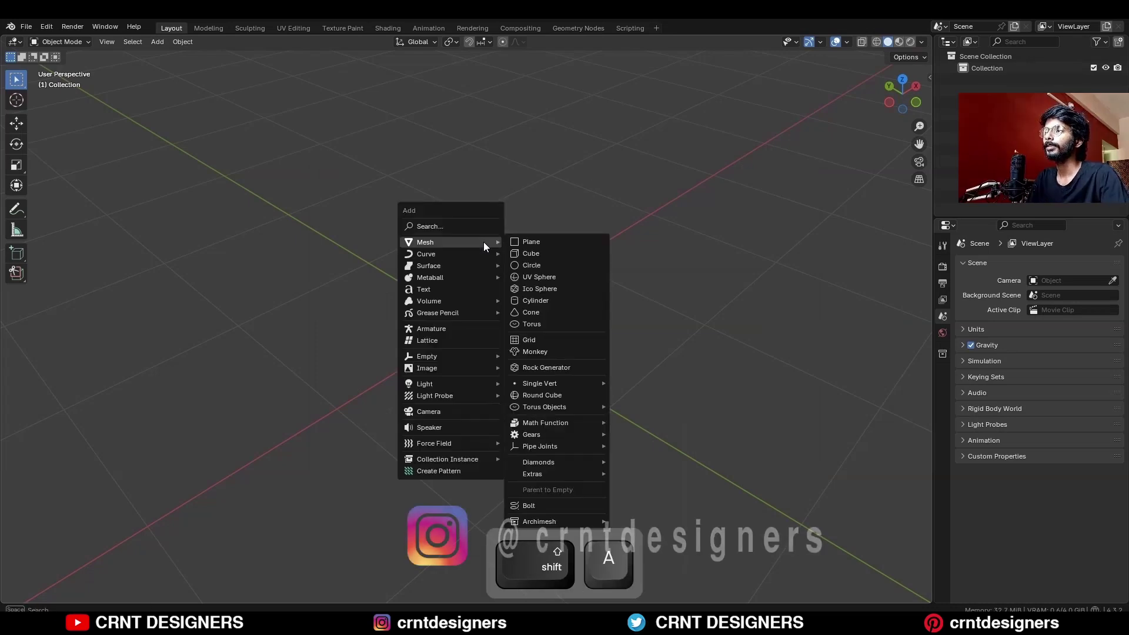
{"action": "left_click", "coordinate": [549, 301]}
{"action": "key", "text": "KP_1"}
{"action": "key", "text": "s"}
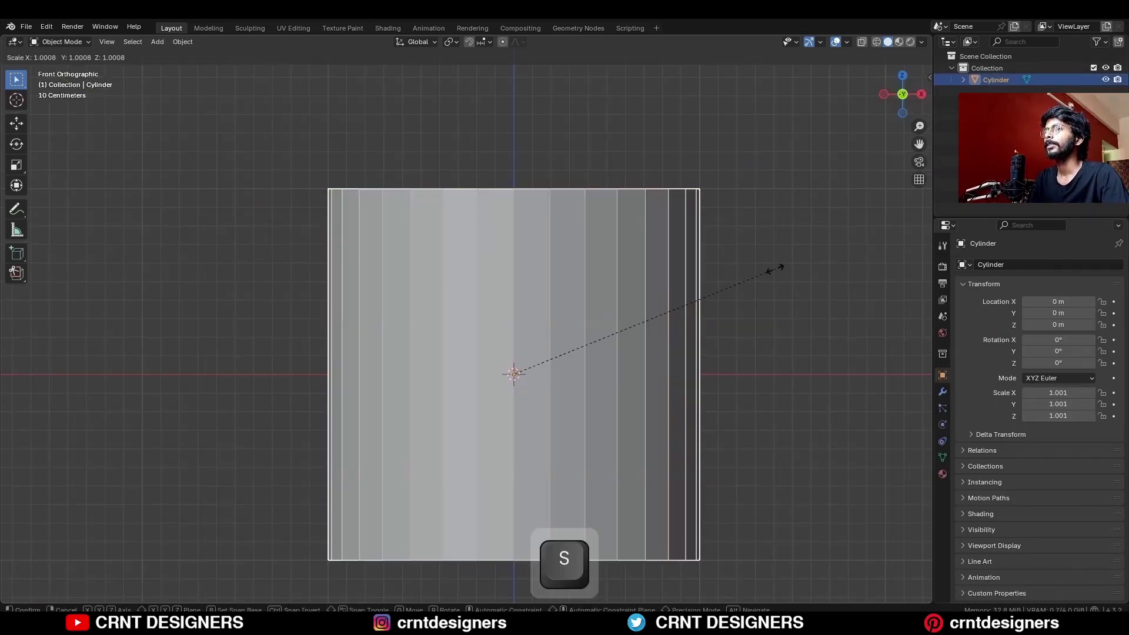
{"action": "key", "text": "z"}
{"action": "left_click", "coordinate": [596, 387], "text": "ctrl"}
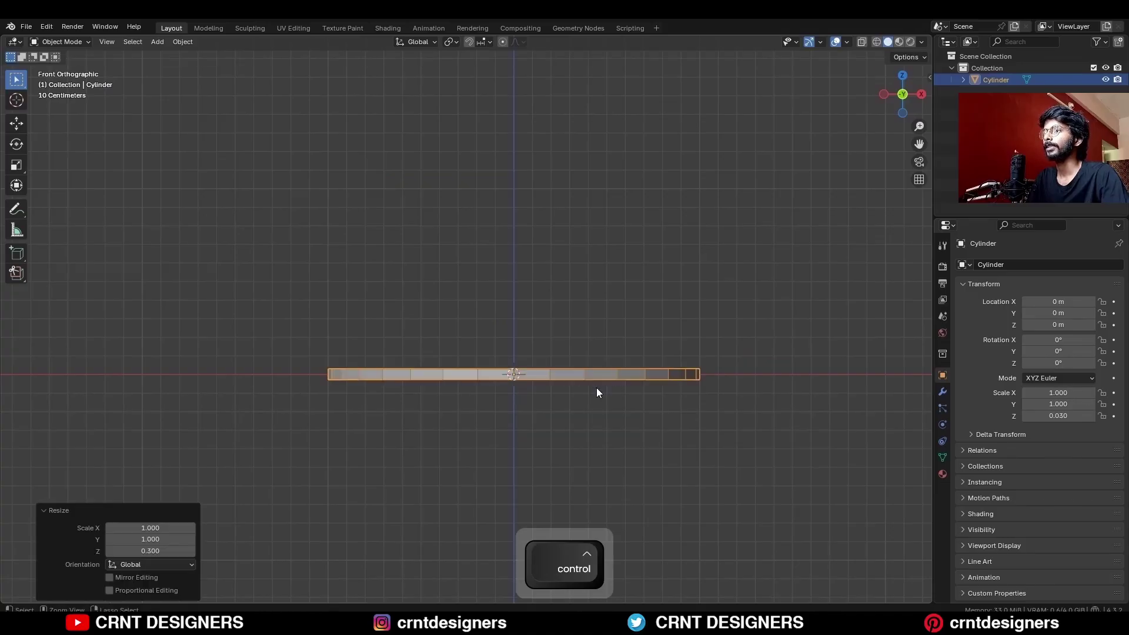
Step: Apply the scale of the flattened cylinder
{"action": "key", "text": "KP_7"}
{"action": "key", "text": "ctrl+a"}
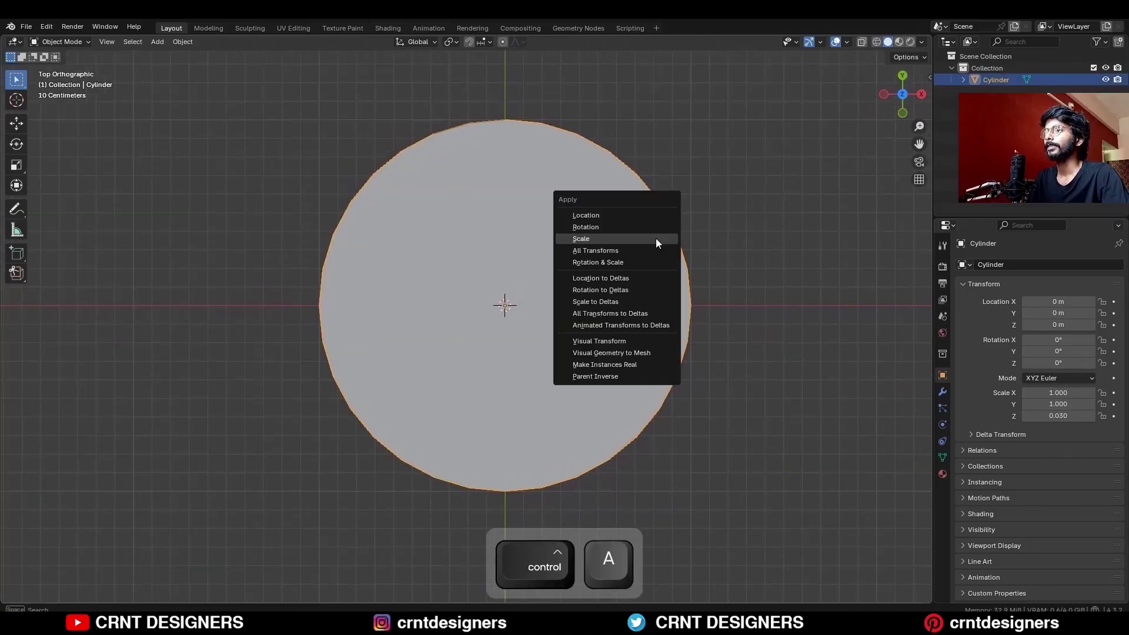
{"action": "left_click", "coordinate": [656, 238]}
Step: Inset the cylinder's top and bottom faces by 0.35 m
{"action": "key", "text": "Tab"}
{"action": "key", "text": "alt+z"}
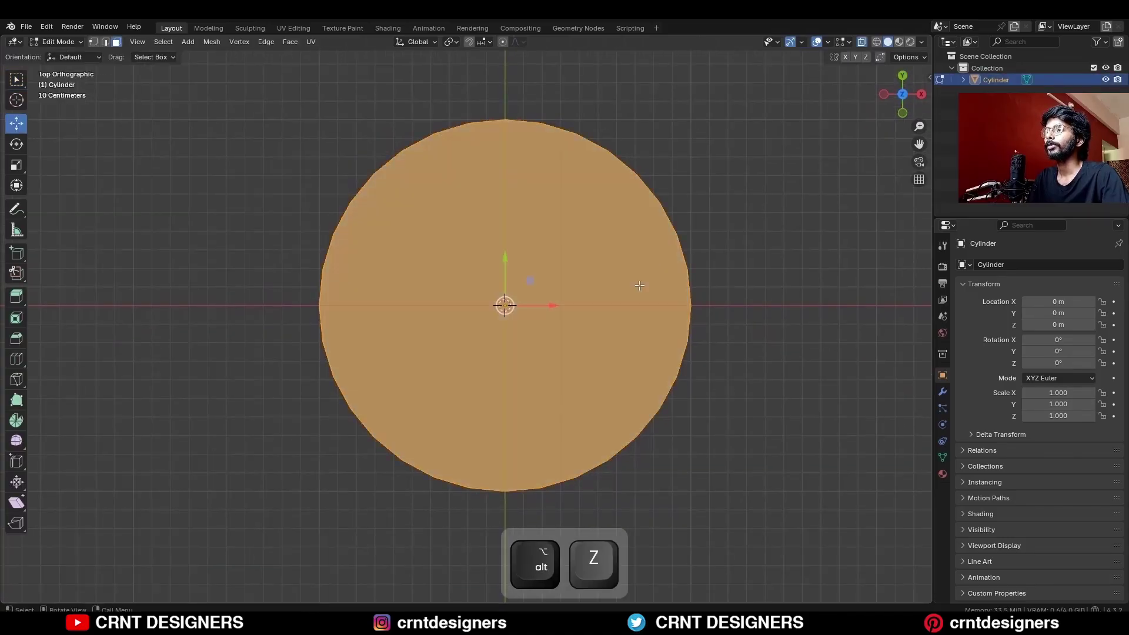
{"action": "key", "text": "c"}
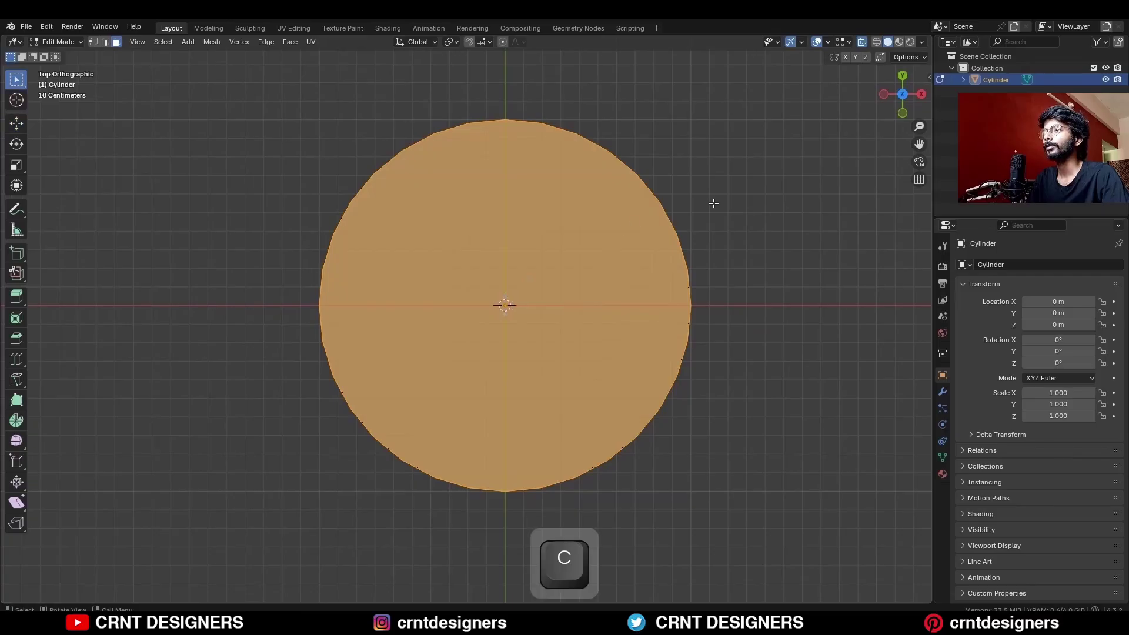
{"action": "key", "text": "i"}
{"action": "type", "text": ".35"}
{"action": "left_click", "coordinate": [419, 391]}
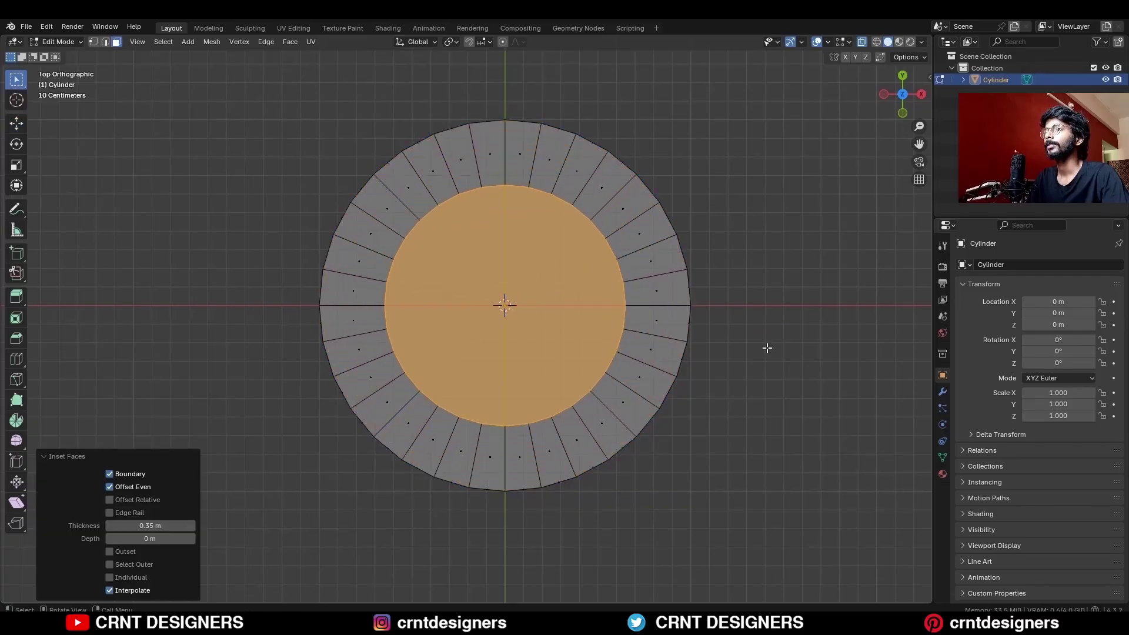
Step: Bevel every second radial edge of the ring on the disc's positive X half into narrow strips
{"action": "key", "text": "alt+a"}
{"action": "key", "text": "2"}
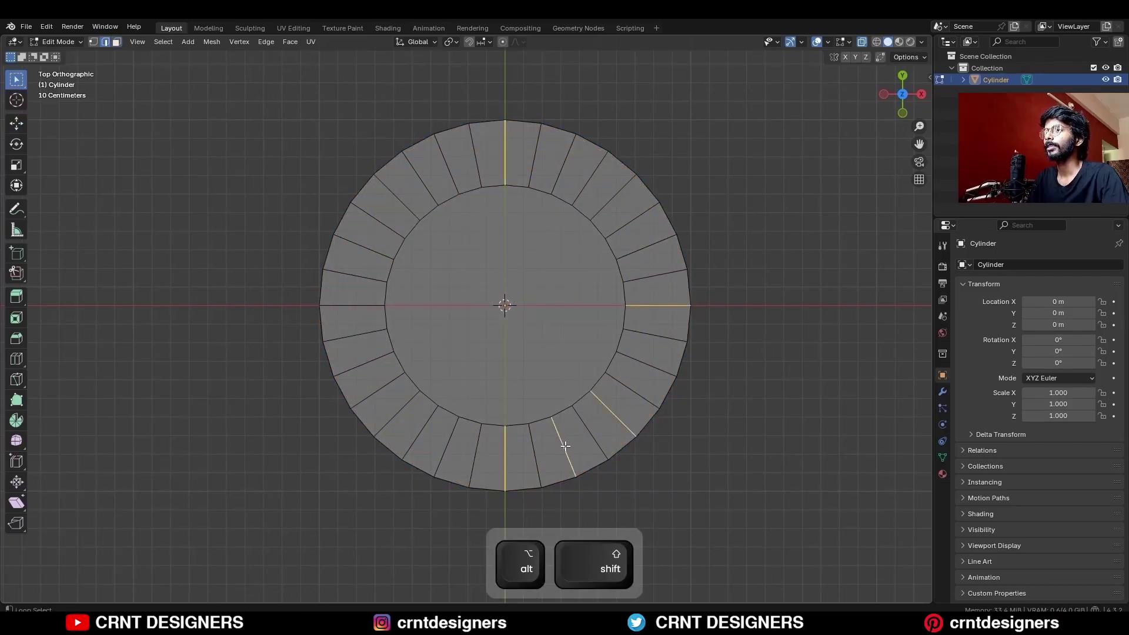
{"action": "key", "text": "ctrl+b"}
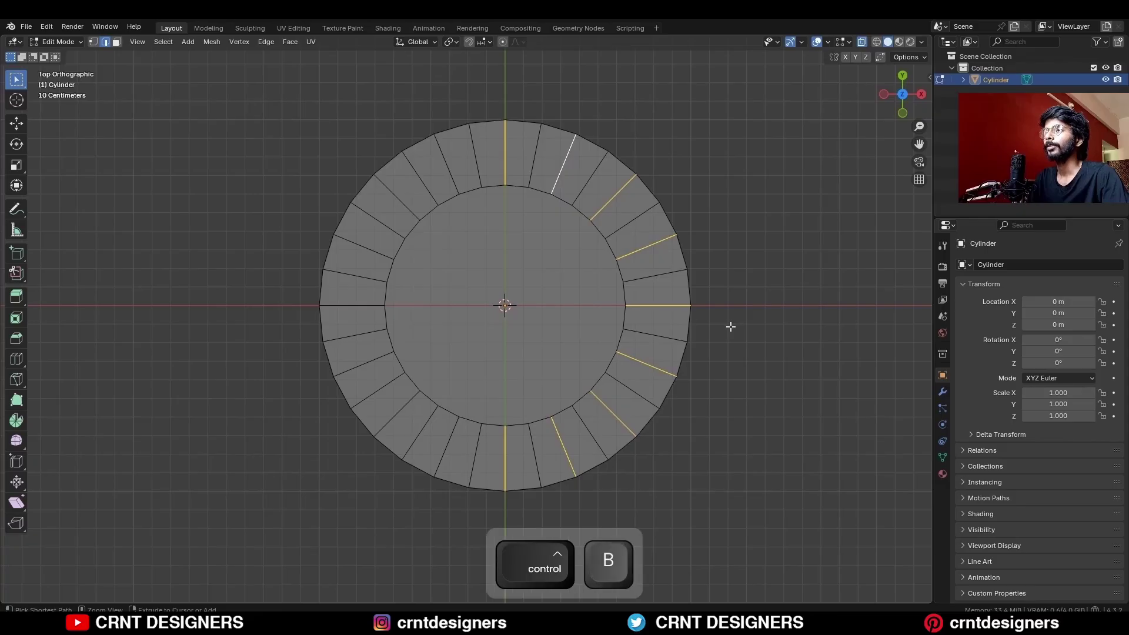
{"action": "left_click", "coordinate": [731, 331]}
Step: Extrude alternate narrow strip faces on the disc's upper side upward into raised slats
{"action": "key", "text": "alt+z"}
{"action": "key", "text": "3"}
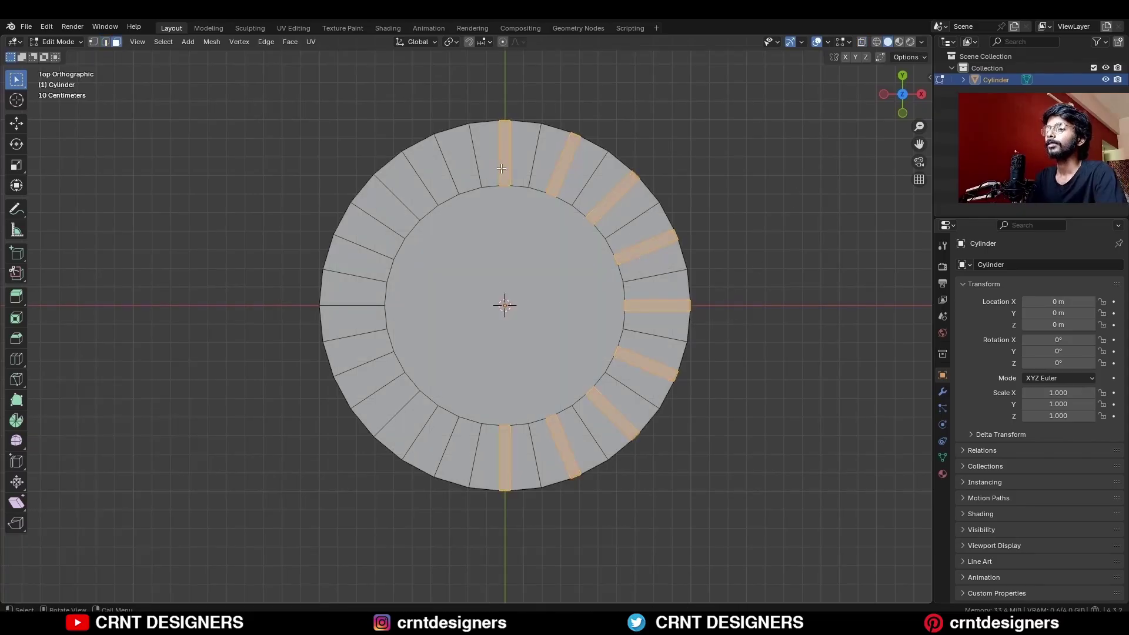
{"action": "left_click", "coordinate": [503, 169]}
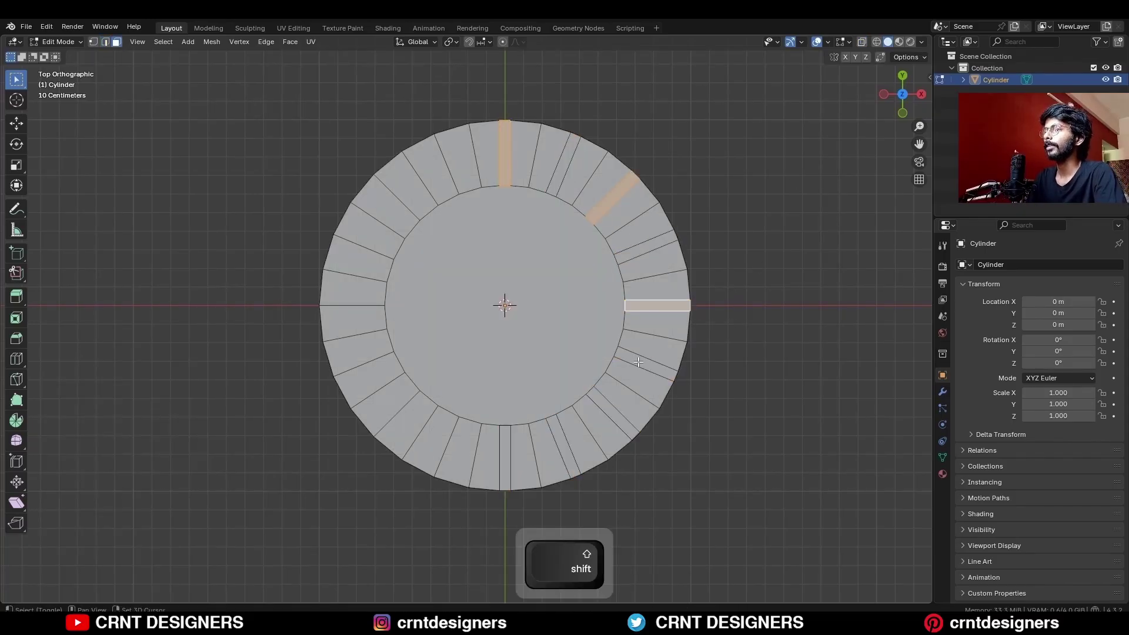
{"action": "left_click", "coordinate": [903, 113]}
{"action": "key", "text": "e"}
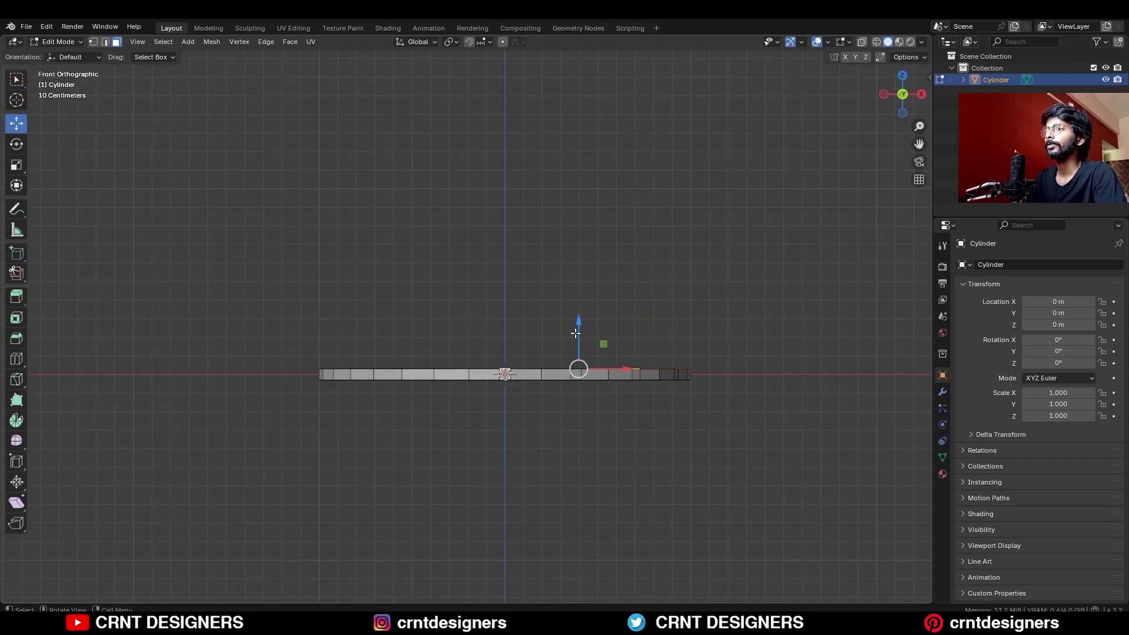
{"action": "left_click", "coordinate": [575, 321]}
Step: Extrude the remaining alternate strip faces on the disc's underside downward by 0.1 m
{"action": "middle_click_drag", "start_coordinate": [622, 302], "coordinate": [517, 288]}
{"action": "left_click", "coordinate": [597, 288], "text": "shift"}
{"action": "left_click", "coordinate": [529, 235], "text": "shift"}
{"action": "left_click", "coordinate": [517, 253], "text": "shift"}
{"action": "key", "text": "KP_1"}
{"action": "key", "text": "e"}
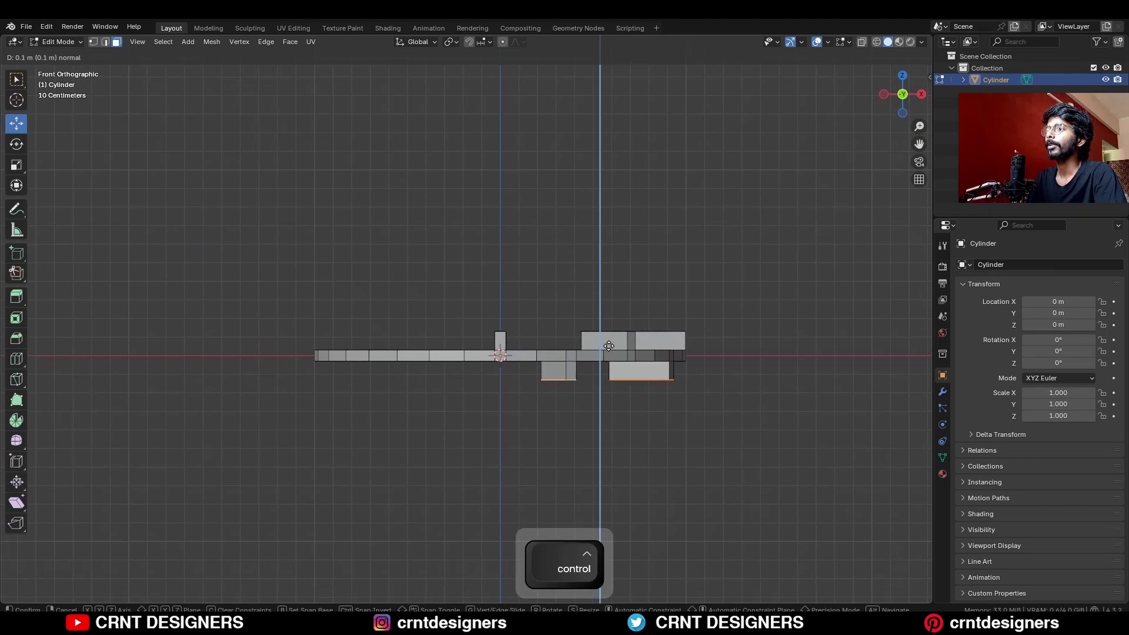
{"action": "left_click", "coordinate": [608, 345], "text": "ctrl"}
{"action": "left_click", "coordinate": [608, 300]}
Step: Symmetrize the whole mesh across the X axis to mirror the slats onto the plain half
{"action": "key", "text": "KP_7"}
{"action": "key", "text": "a"}
{"action": "left_click", "coordinate": [211, 42]}
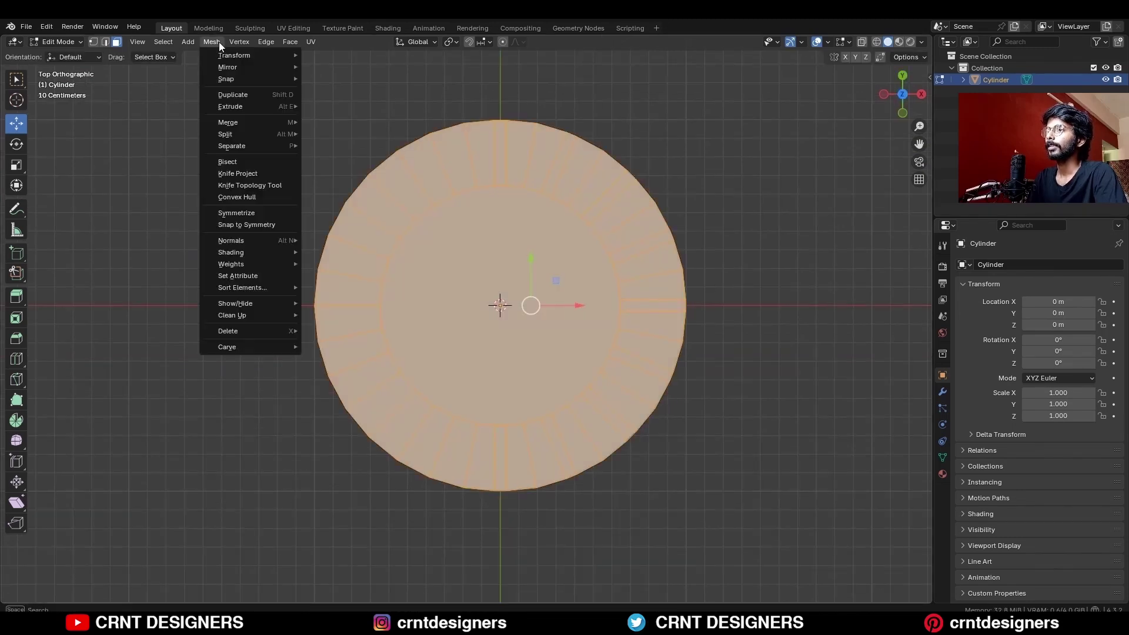
{"action": "left_click", "coordinate": [229, 210]}
Step: Delete the top end faces of all raised slats on the disc's upper side
{"action": "middle_click_drag", "start_coordinate": [481, 385], "coordinate": [464, 276]}
{"action": "left_click", "coordinate": [524, 213]}
{"action": "key", "text": "3"}
{"action": "left_click", "coordinate": [475, 370]}
{"action": "left_click", "coordinate": [469, 373], "text": "shift"}
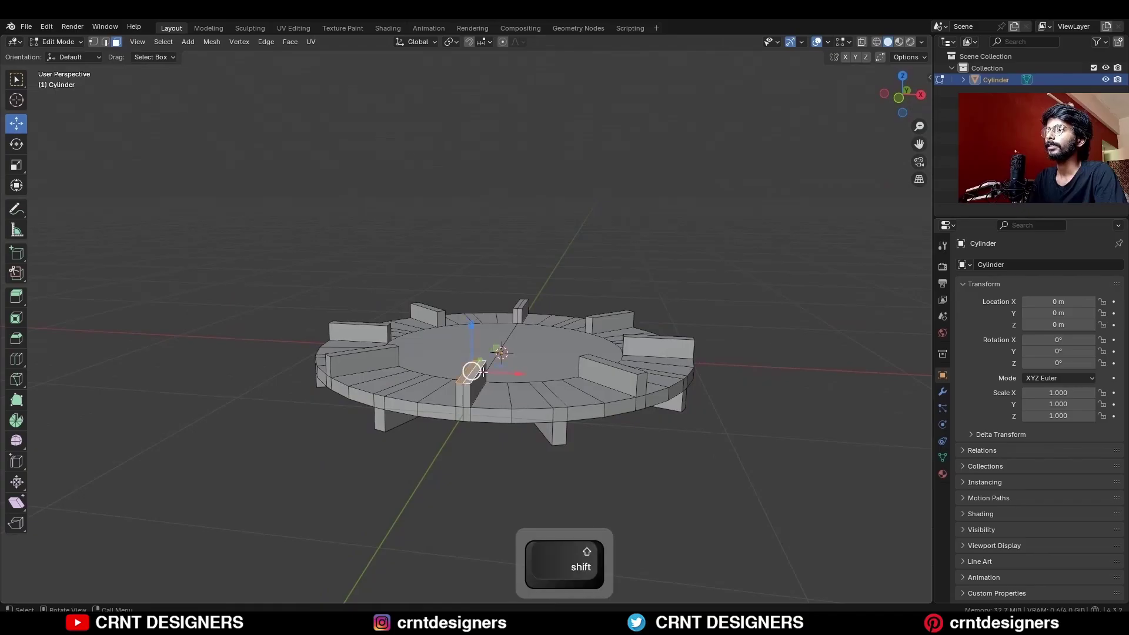
{"action": "key", "text": "x"}
{"action": "left_click", "coordinate": [471, 372]}
{"action": "left_click", "coordinate": [600, 360], "text": "shift"}
{"action": "left_click", "coordinate": [657, 339], "text": "shift"}
{"action": "middle_click_drag", "start_coordinate": [657, 340], "coordinate": [619, 359]}
{"action": "left_click", "coordinate": [632, 327], "text": "shift"}
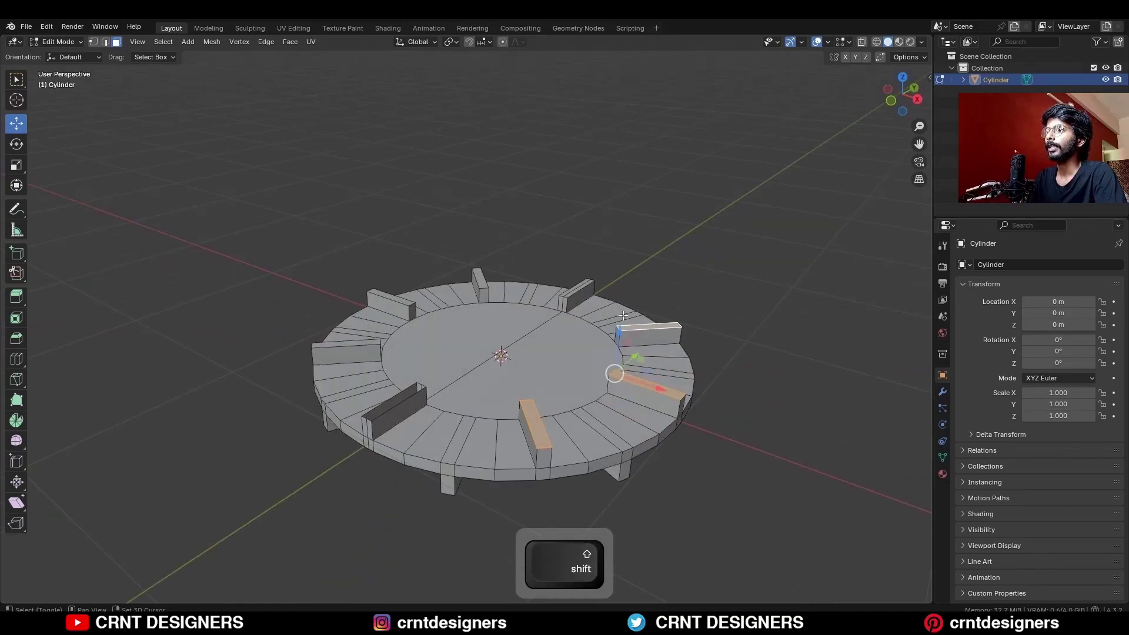
{"action": "left_click", "coordinate": [361, 343], "text": "shift"}
{"action": "key", "text": "x"}
{"action": "left_click", "coordinate": [362, 344]}
Step: Delete the bottom end faces of all slats on the disc's underside
{"action": "middle_click_drag", "start_coordinate": [361, 344], "coordinate": [521, 254]}
{"action": "key", "text": "3"}
{"action": "left_click", "coordinate": [578, 276]}
{"action": "left_click", "coordinate": [432, 278], "text": "shift"}
{"action": "left_click", "coordinate": [356, 344], "text": "shift"}
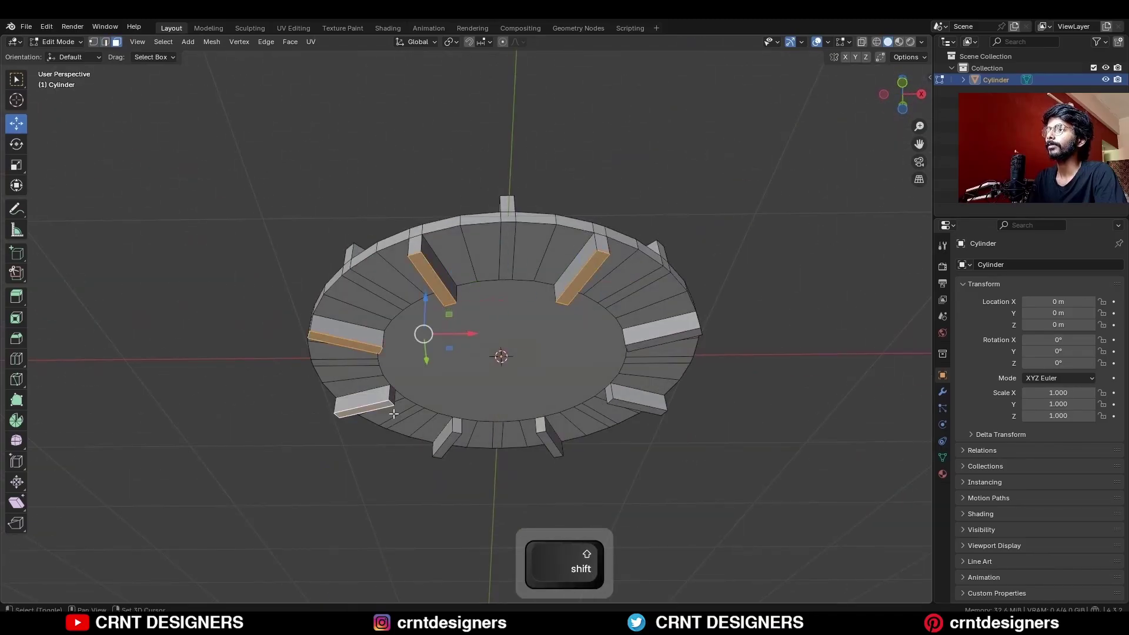
Step: Snap the 3D cursor to the centre of the upper slats' top edges
{"action": "key", "text": "KP_1"}
{"action": "key", "text": "alt+z"}
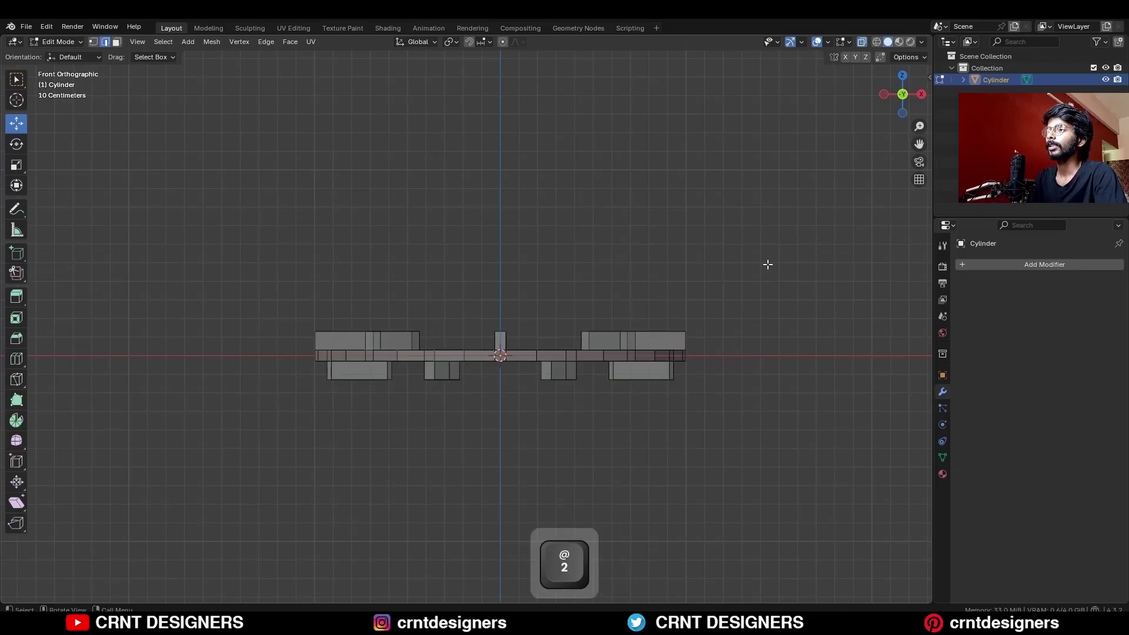
{"action": "left_click_drag", "start_coordinate": [807, 247], "coordinate": [264, 328], "text": "shift"}
{"action": "key", "text": "shift+s"}
{"action": "left_click", "coordinate": [638, 308]}
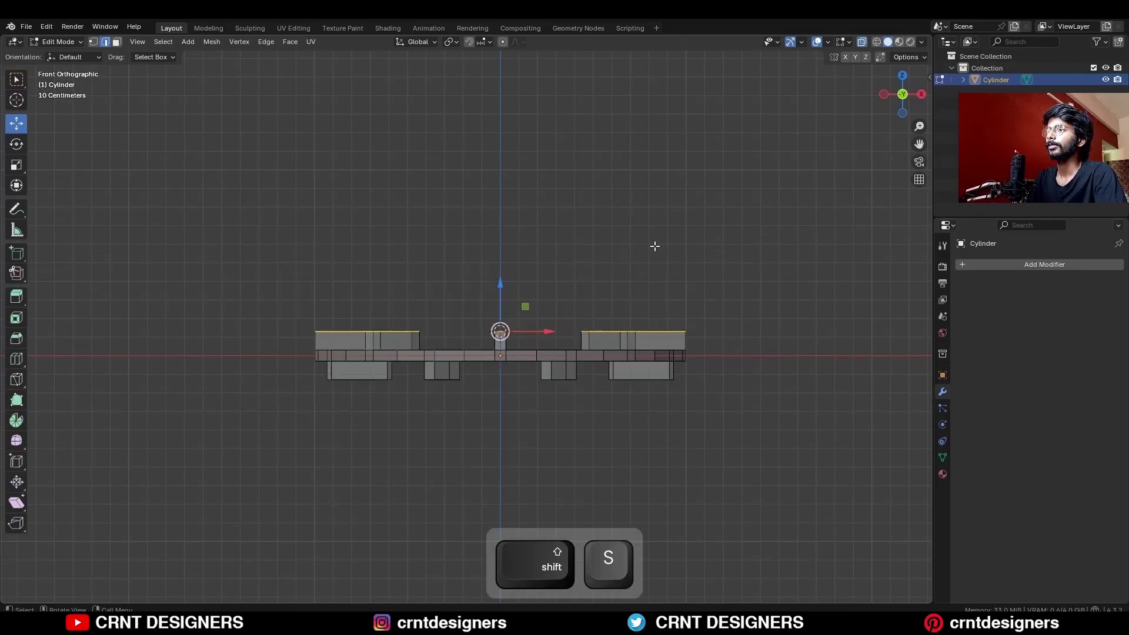
Step: Set the disc's origin to the 3D cursor
{"action": "key", "text": "alt+z"}
{"action": "middle_click_drag", "start_coordinate": [655, 245], "coordinate": [638, 274]}
{"action": "key", "text": "Tab"}
{"action": "right_click", "coordinate": [569, 314]}
{"action": "mouse_move", "coordinate": [570, 314]}
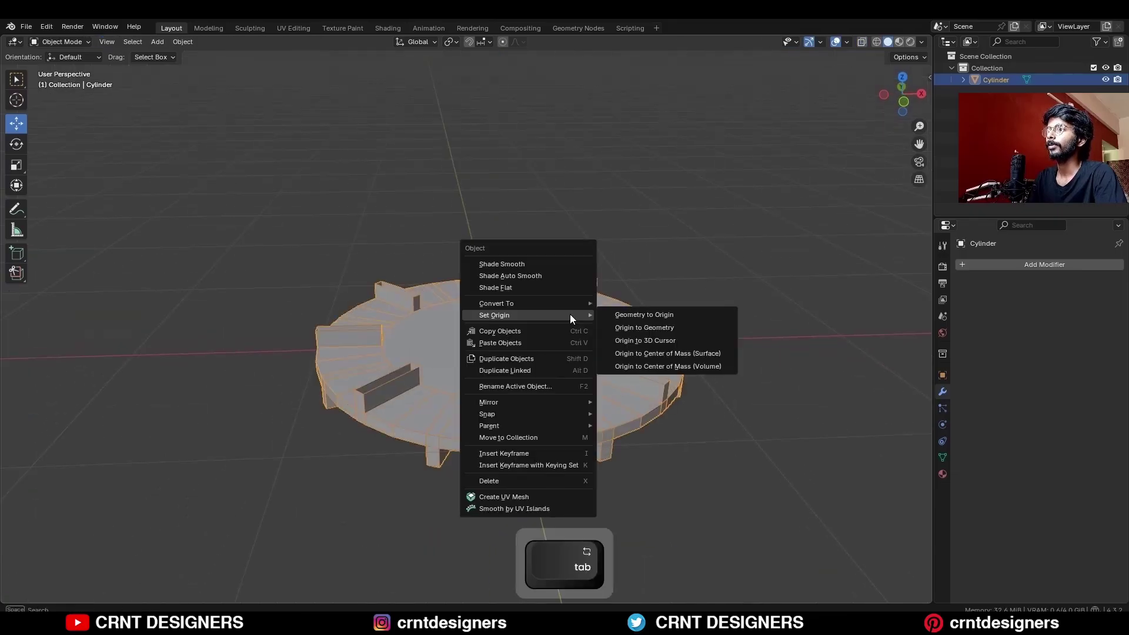
{"action": "left_click", "coordinate": [643, 340]}
Step: Symmetrize the whole mesh along Z to mirror the slatted disc above its origin
{"action": "key", "text": "Tab"}
{"action": "key", "text": "KP_1"}
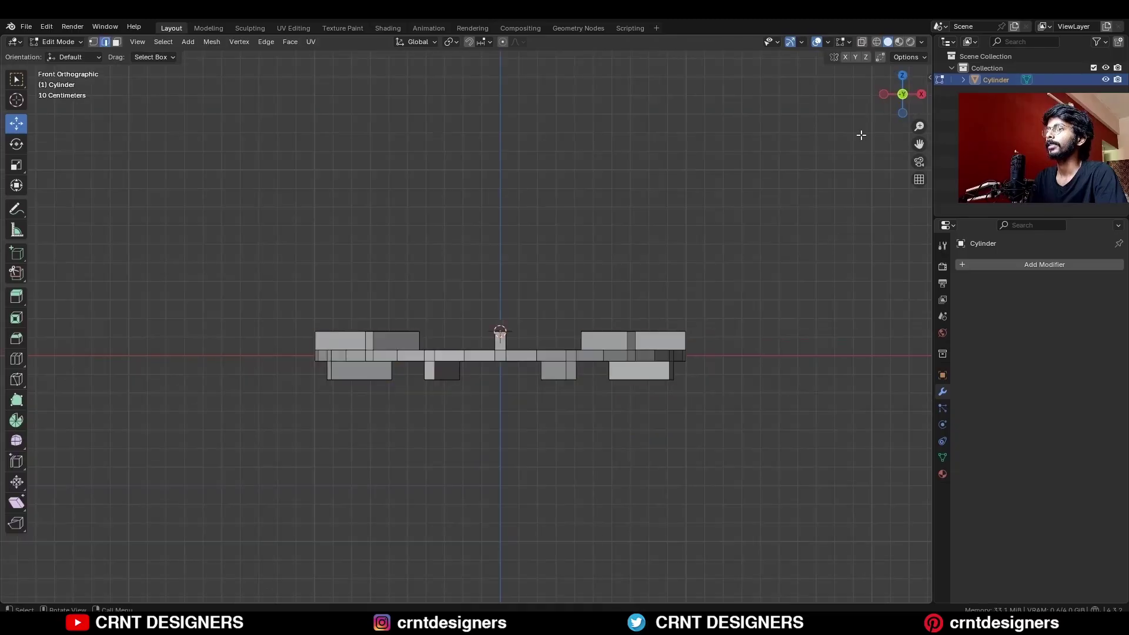
{"action": "key", "text": "a"}
{"action": "left_click", "coordinate": [211, 41]}
{"action": "left_click", "coordinate": [236, 213]}
{"action": "left_click", "coordinate": [453, 476]}
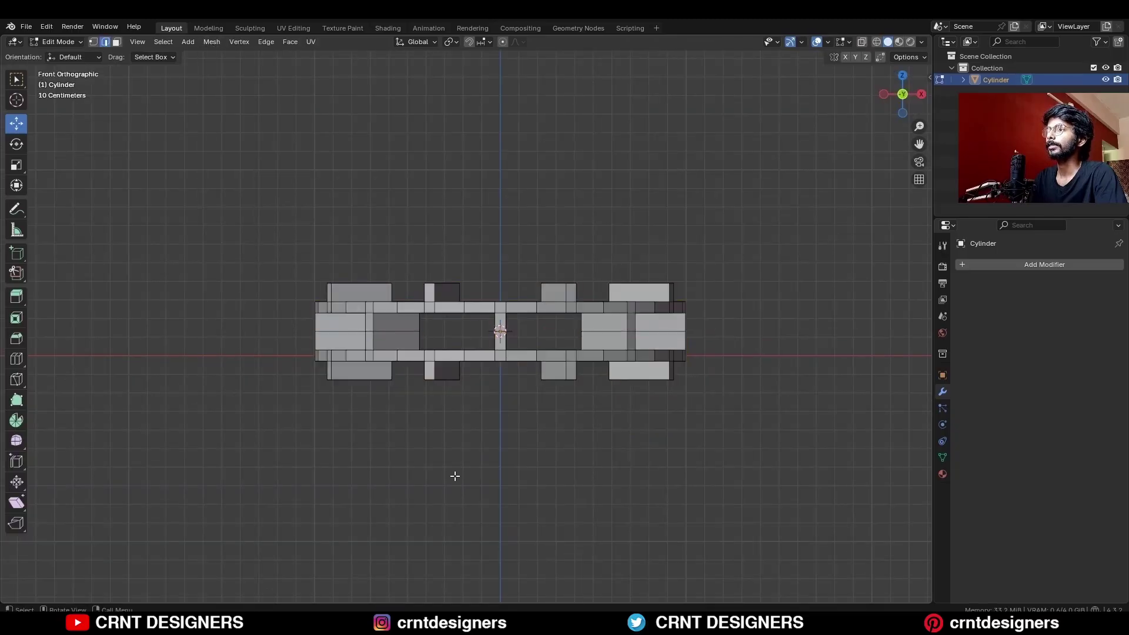
Step: Add an Array modifier with a count of 4 and a relative offset of 0 in X and 1 in Z
{"action": "key", "text": "Tab"}
{"action": "middle_click_drag", "start_coordinate": [815, 333], "coordinate": [827, 337]}
{"action": "left_click", "coordinate": [968, 266]}
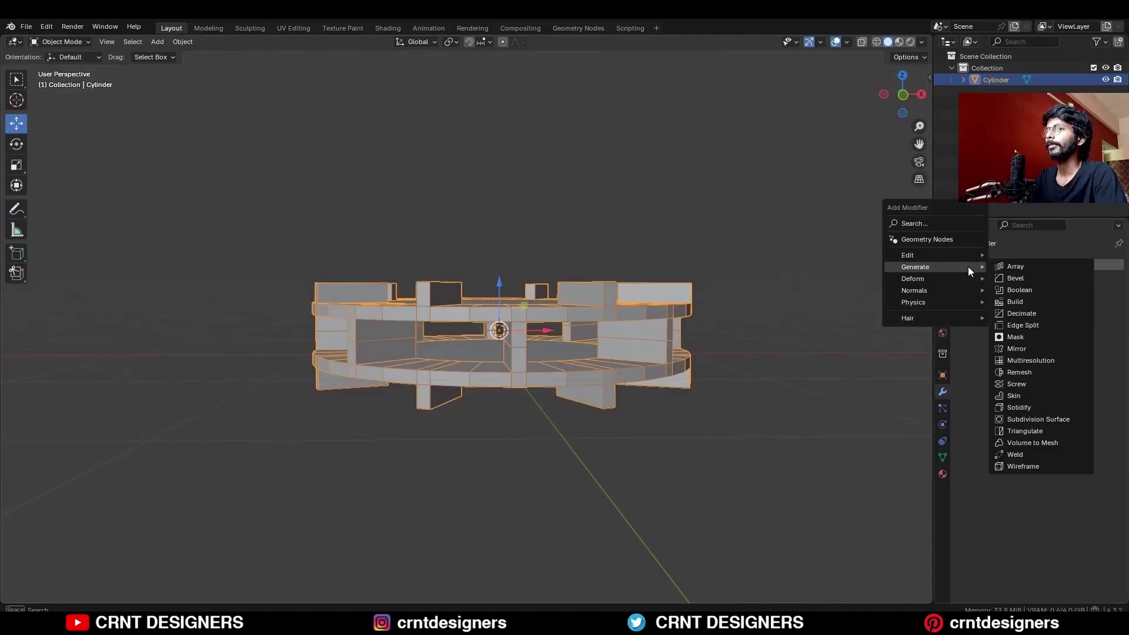
{"action": "left_click", "coordinate": [1032, 264]}
{"action": "double_click", "coordinate": [1074, 402]}
{"action": "type", "text": "1"}
{"action": "key", "text": "Return"}
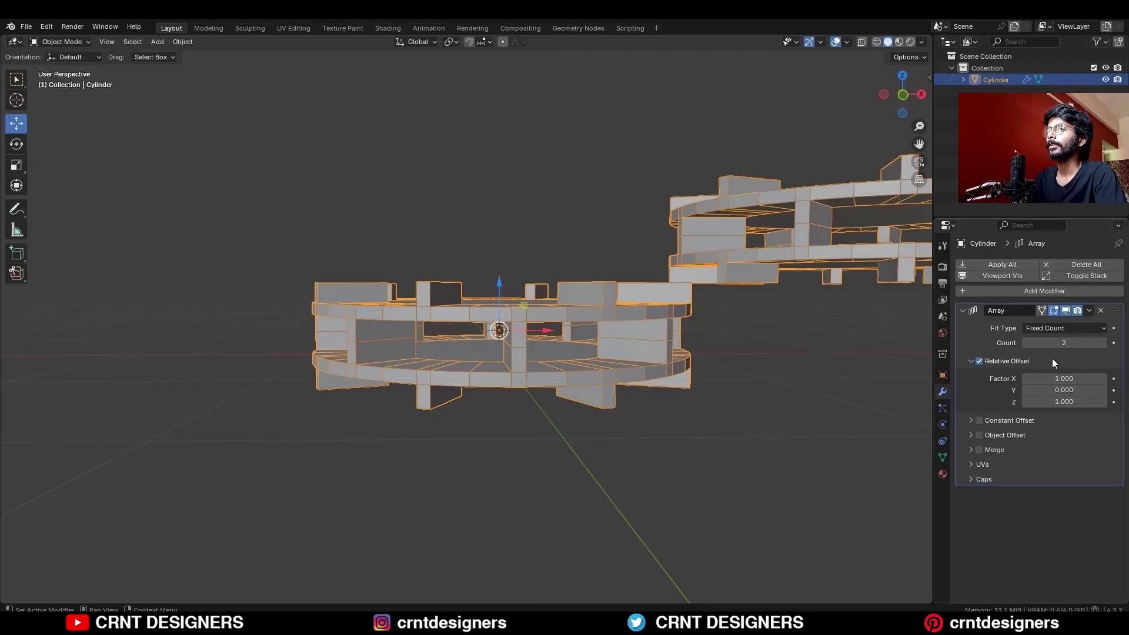
{"action": "type", "text": "0"}
{"action": "left_click", "coordinate": [999, 386]}
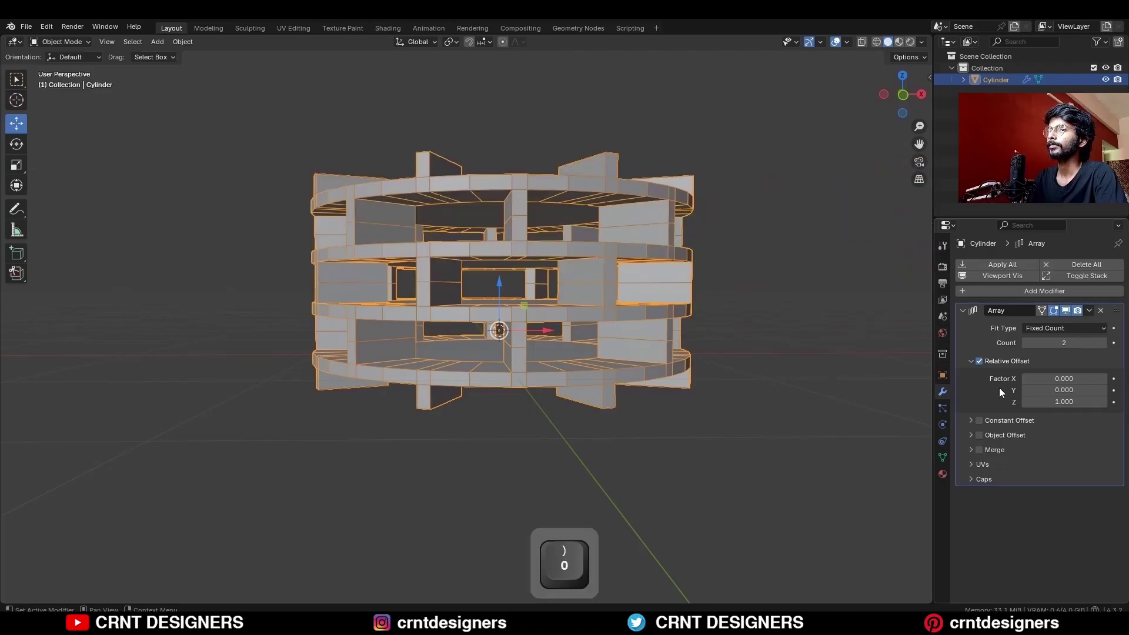
{"action": "left_click", "coordinate": [1103, 343]}
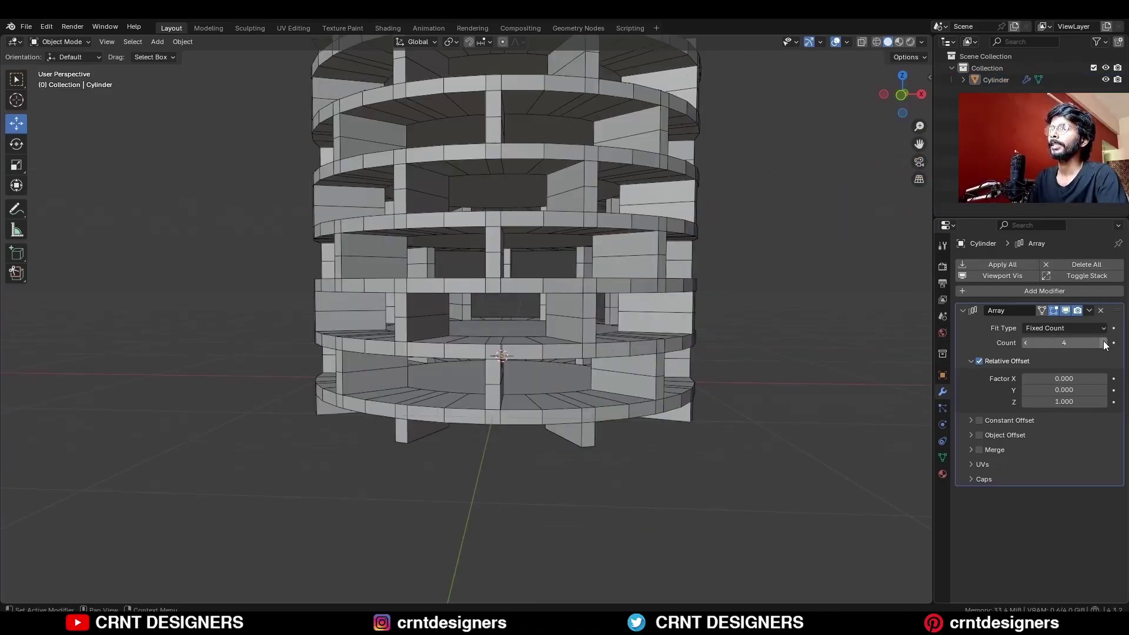
Step: Remove the Array modifier from the cylinder
{"action": "scroll", "coordinate": [655, 287], "scroll_direction": "down", "scroll_amount": 3}
{"action": "middle_click_drag", "start_coordinate": [655, 287], "coordinate": [734, 344], "text": "shift"}
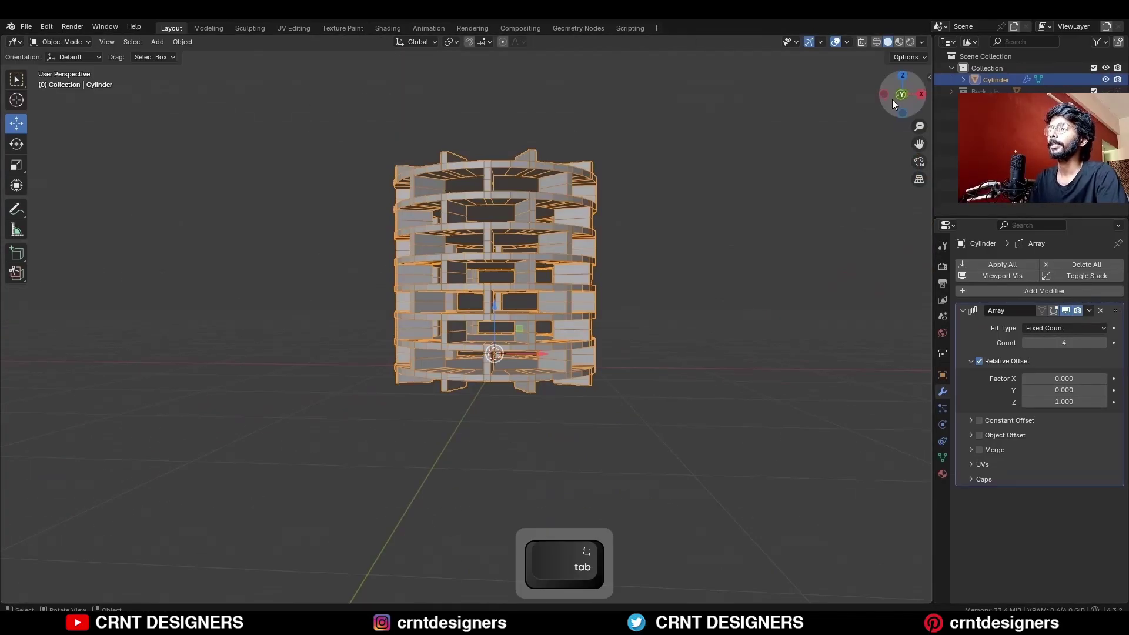
{"action": "left_click", "coordinate": [893, 99]}
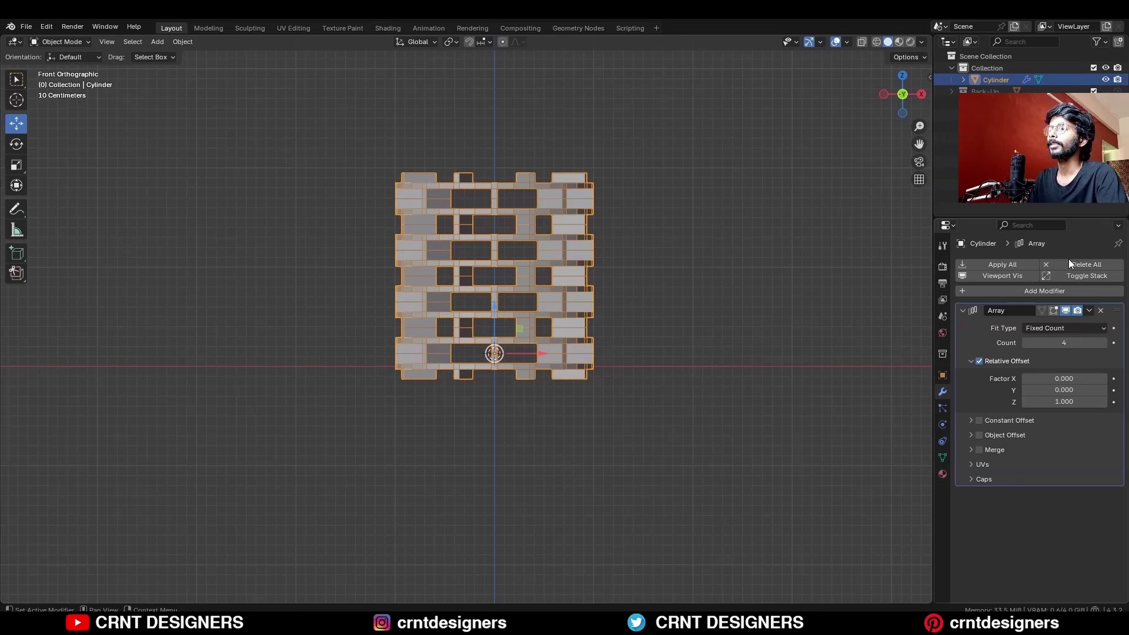
{"action": "left_click", "coordinate": [1101, 311]}
Step: Inset the large central faces of both discs by about 0.18 m
{"action": "key", "text": "alt+z"}
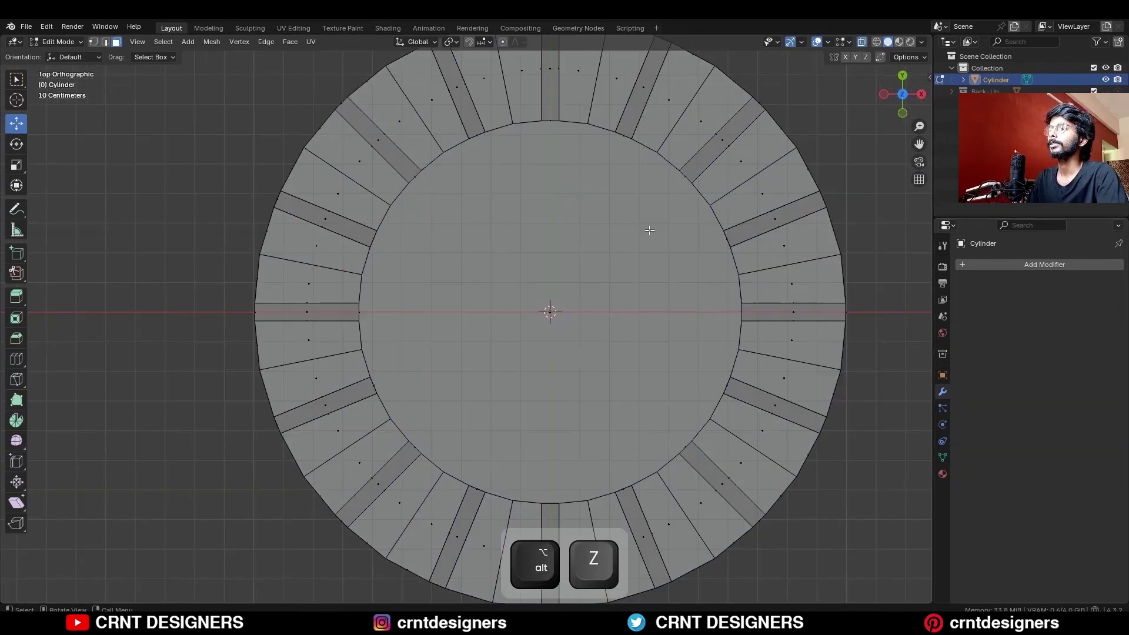
{"action": "left_click_drag", "start_coordinate": [647, 230], "coordinate": [545, 358]}
{"action": "key", "text": "i"}
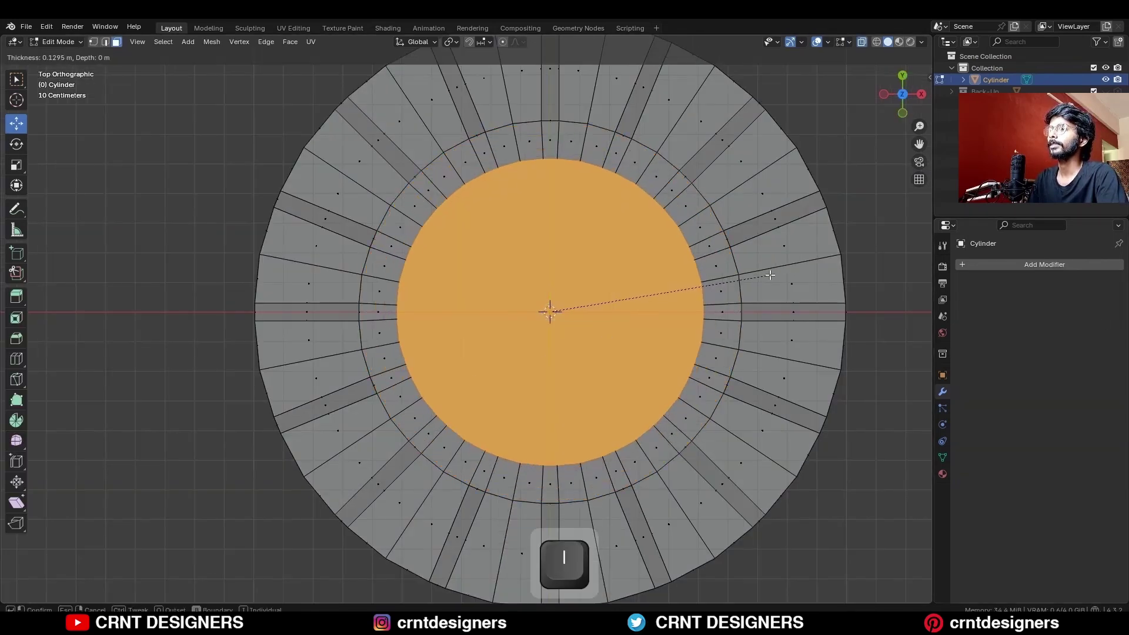
{"action": "left_click", "coordinate": [688, 255]}
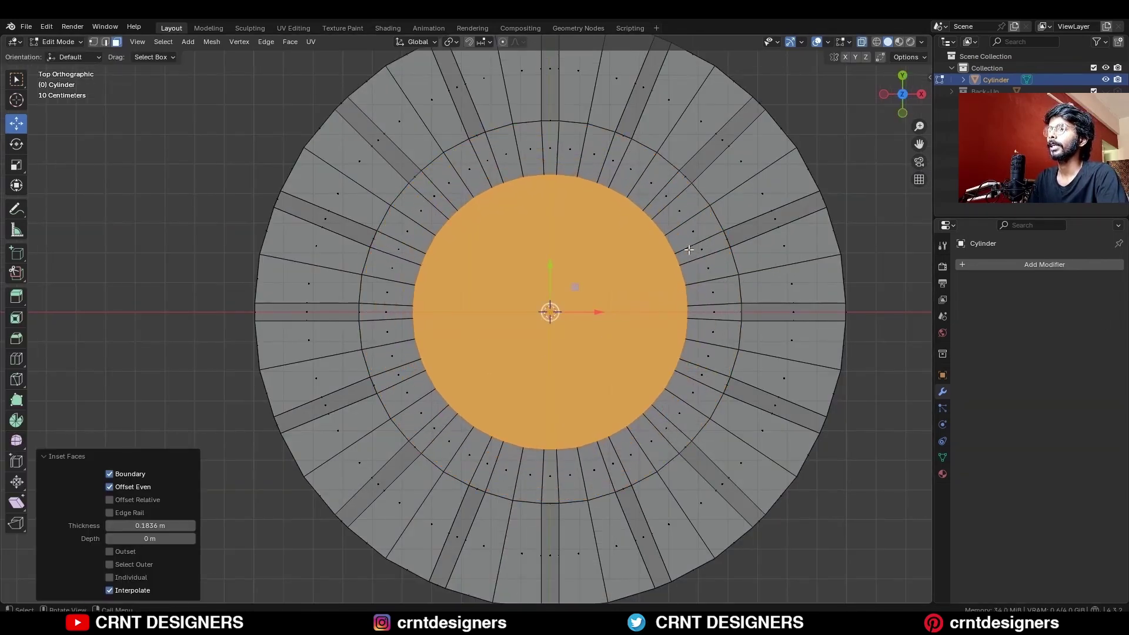
Step: Delete the inset central faces to open a round hole through both discs
{"action": "key", "text": "alt+z"}
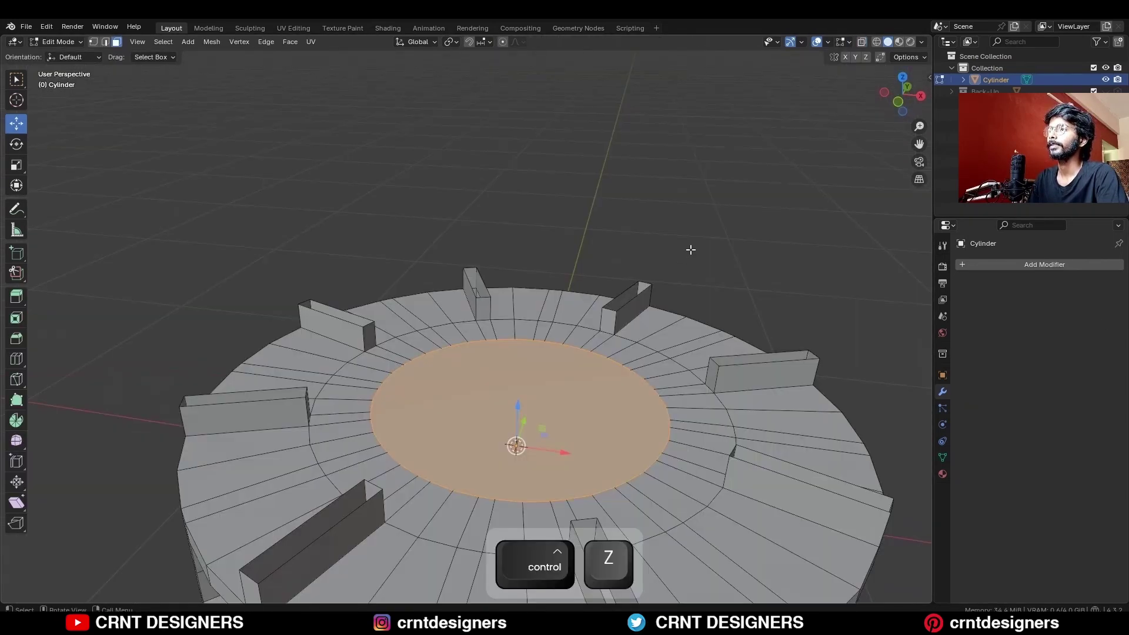
{"action": "key", "text": "x"}
{"action": "left_click", "coordinate": [684, 258]}
Step: Bridge the two facing hole edge loops between the discs into a cylindrical inner wall
{"action": "middle_click_drag", "start_coordinate": [684, 259], "coordinate": [624, 291]}
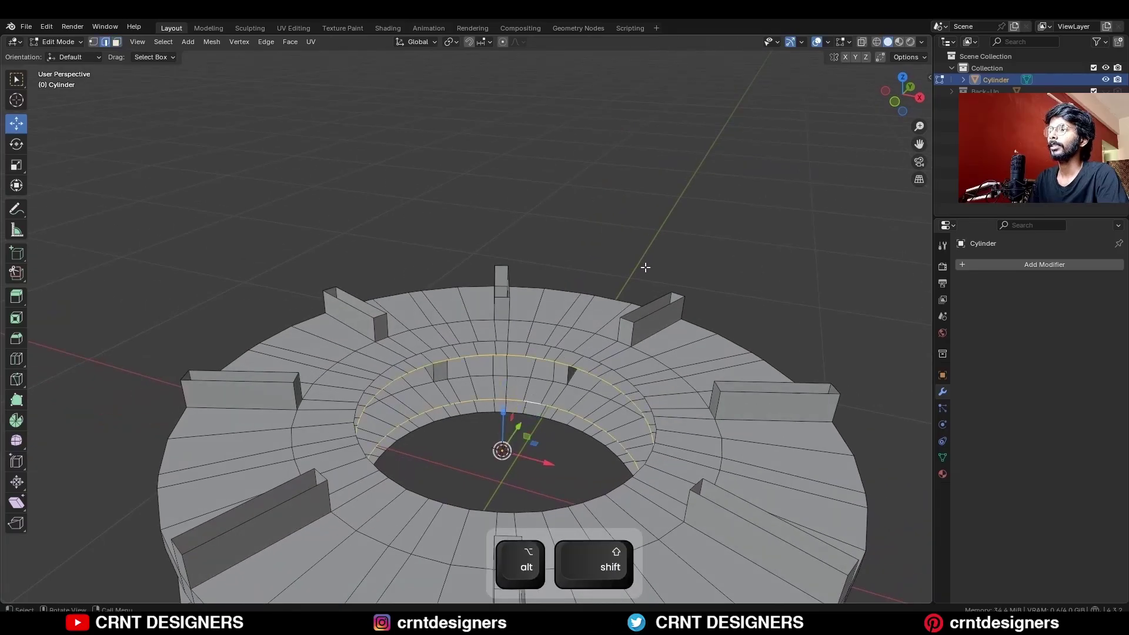
{"action": "key", "text": "ctrl+e"}
{"action": "left_click", "coordinate": [623, 207]}
Step: Scale the hole's uppermost and lowermost edge loops to 0.9 in X and Y only
{"action": "left_click", "coordinate": [538, 340], "text": "alt"}
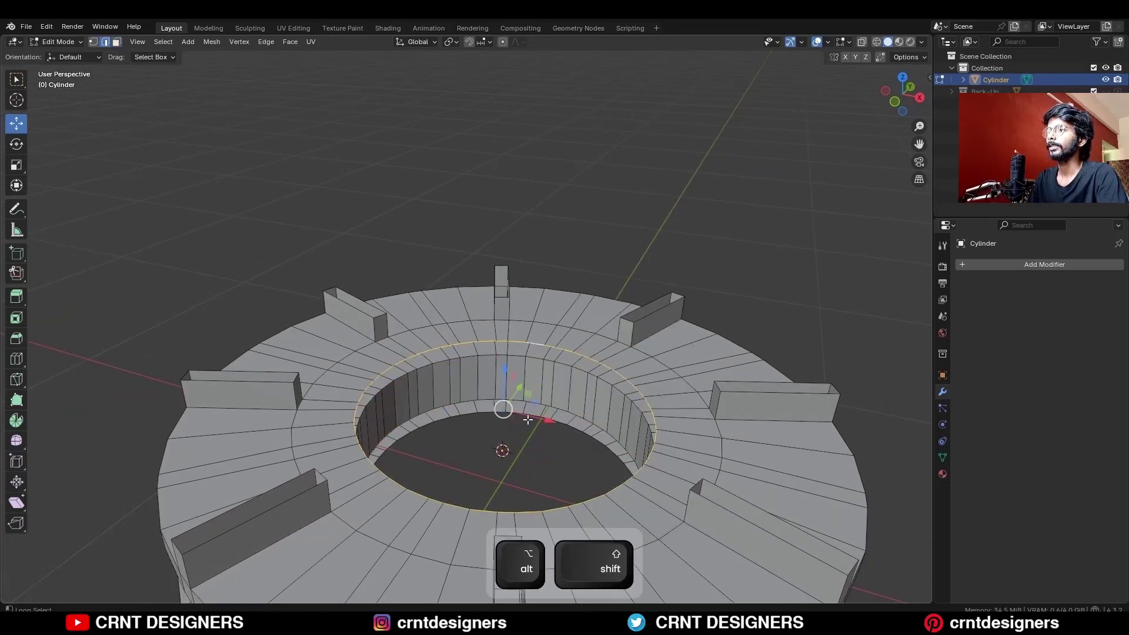
{"action": "key", "text": "KP_7"}
{"action": "key", "text": "s"}
{"action": "key", "text": "shift+z"}
{"action": "left_click", "coordinate": [700, 232], "text": "ctrl"}
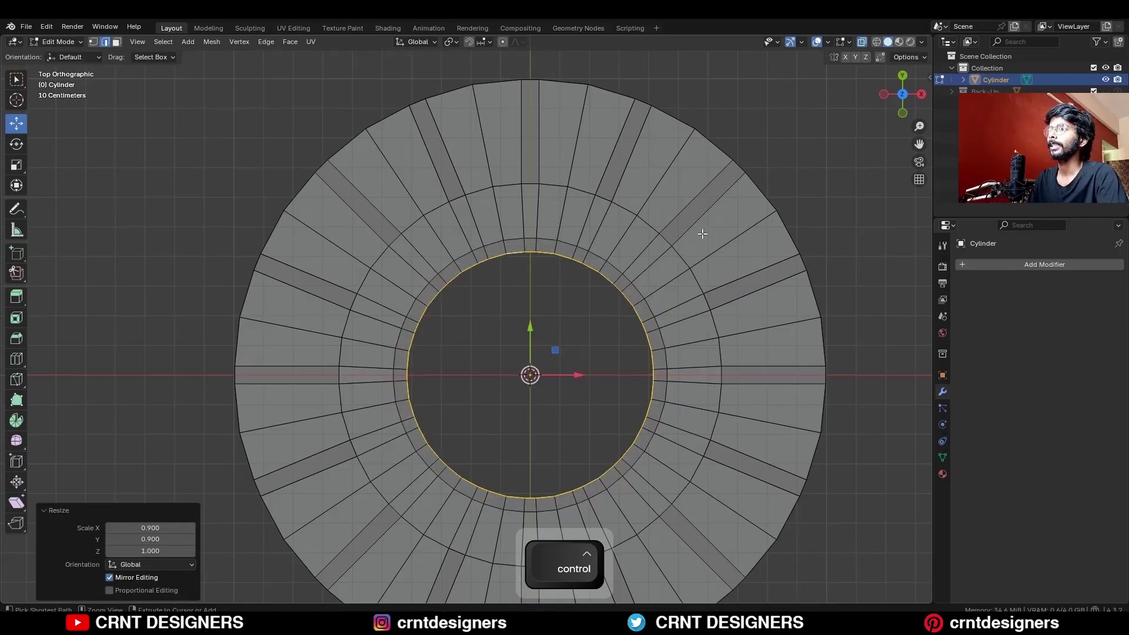
Step: Bridge the scaled uppermost and lowermost hole edge loops to form the inner wall of the central opening
{"action": "key", "text": "alt+z"}
{"action": "middle_click_drag", "start_coordinate": [567, 279], "coordinate": [655, 158]}
{"action": "right_click", "coordinate": [656, 158]}
{"action": "left_click", "coordinate": [655, 153]}
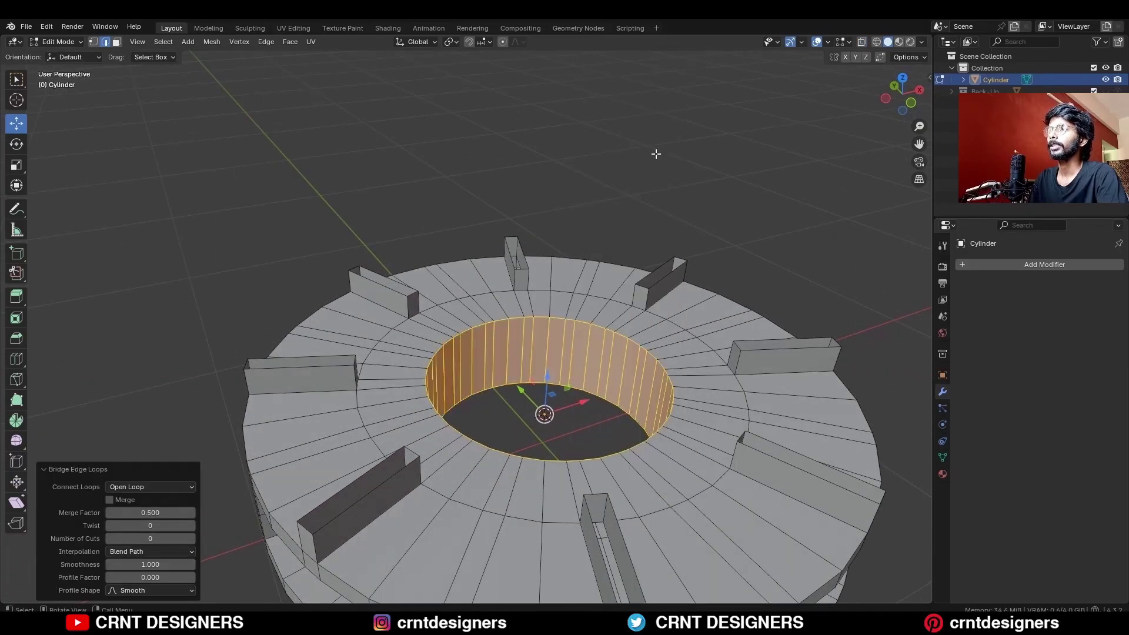
Step: Symmetrize the whole mesh so it is split along its horizontal mid-plane
{"action": "scroll", "coordinate": [698, 182], "scroll_direction": "down", "scroll_amount": 4}
{"action": "key", "text": "KP_1"}
{"action": "key", "text": "a"}
{"action": "left_click", "coordinate": [210, 41]}
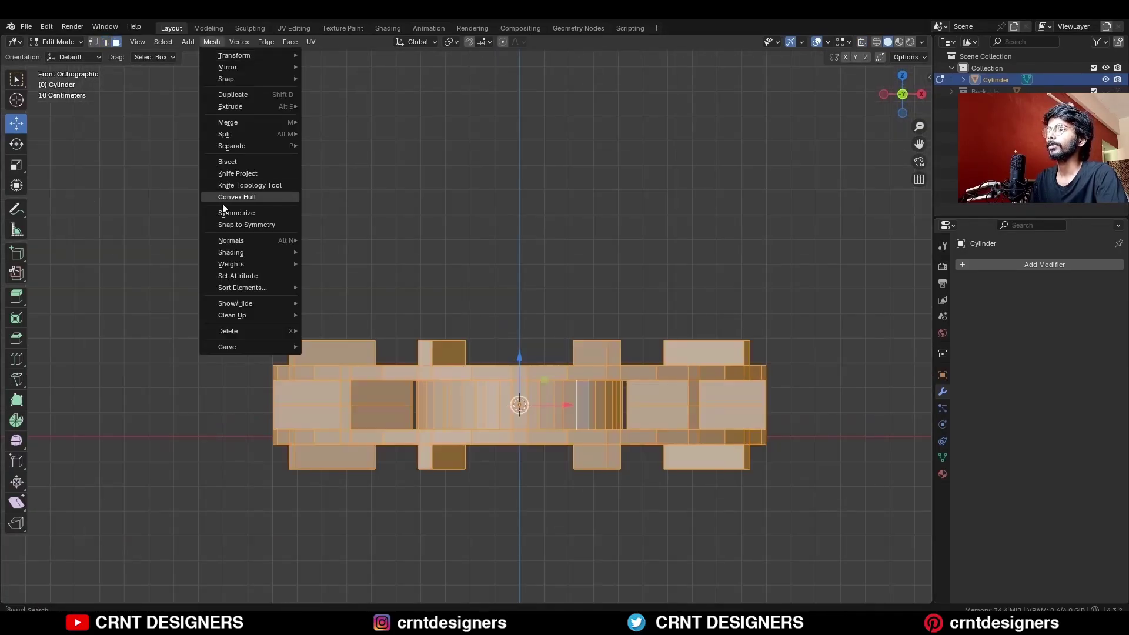
{"action": "left_click", "coordinate": [223, 213]}
Step: Delete all faces above the mesh's horizontal mid-plane, keeping only the lower disc half
{"action": "key", "text": "alt+a"}
{"action": "key", "text": "alt+z"}
{"action": "key", "text": "b"}
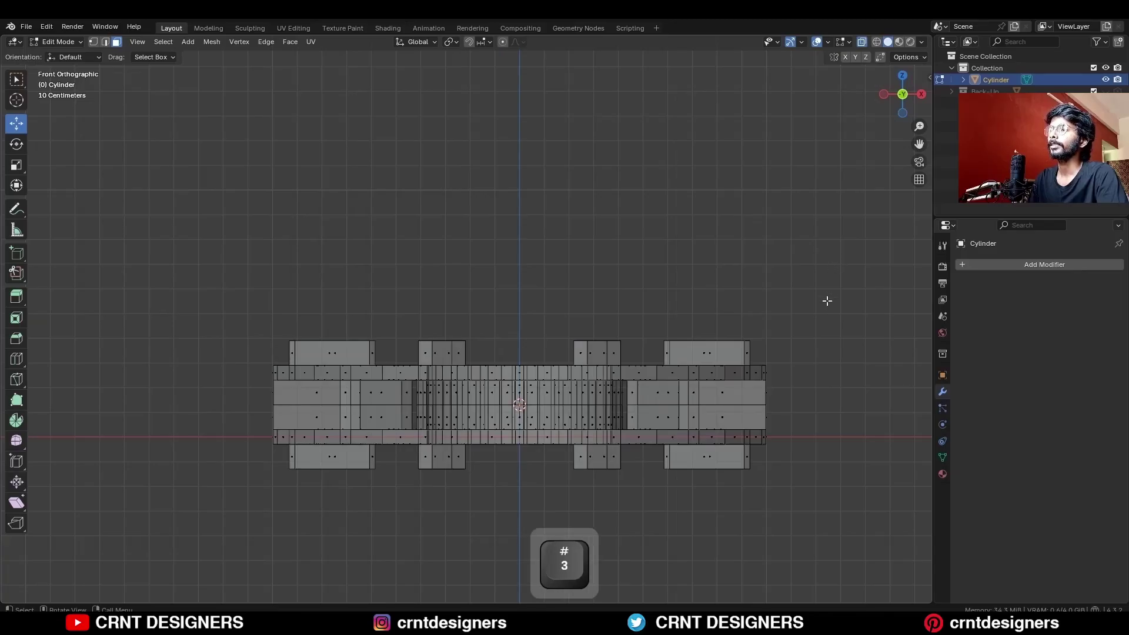
{"action": "left_click_drag", "start_coordinate": [862, 262], "coordinate": [231, 405]}
{"action": "key", "text": "x"}
{"action": "left_click", "coordinate": [526, 316]}
{"action": "key", "text": "alt+z"}
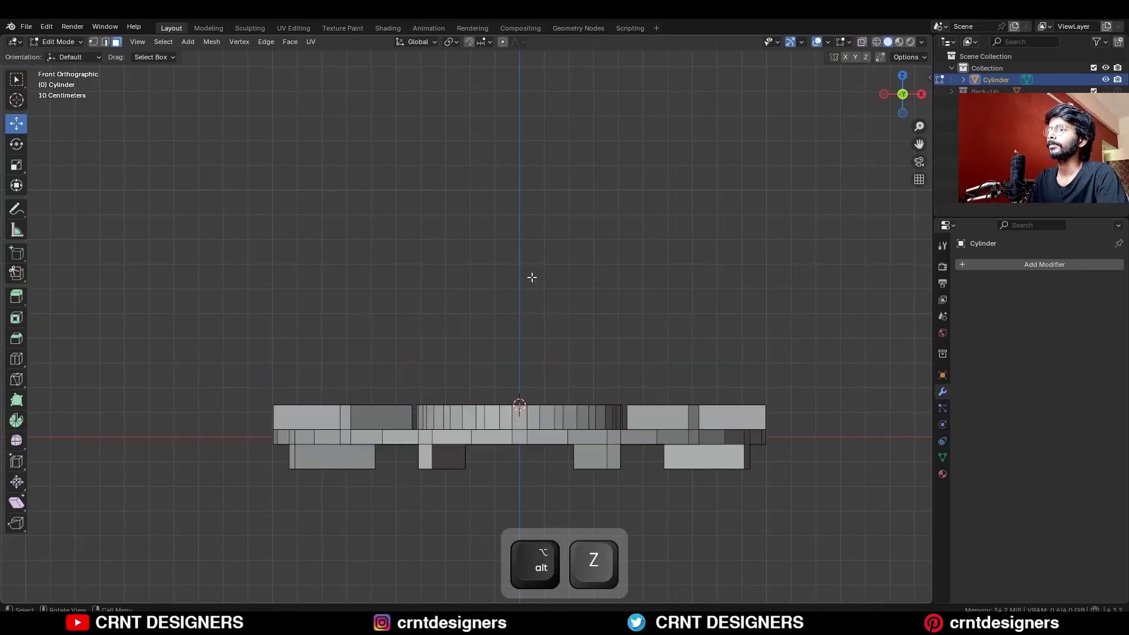
Step: Delete the half of the ring on the negative X side
{"action": "middle_click_drag", "start_coordinate": [532, 277], "coordinate": [531, 335]}
{"action": "middle_click_drag", "start_coordinate": [530, 335], "coordinate": [529, 363], "text": "shift"}
{"action": "key", "text": "KP_7"}
{"action": "key", "text": "3"}
{"action": "key", "text": "alt+z"}
{"action": "left_click_drag", "start_coordinate": [485, 69], "coordinate": [195, 604]}
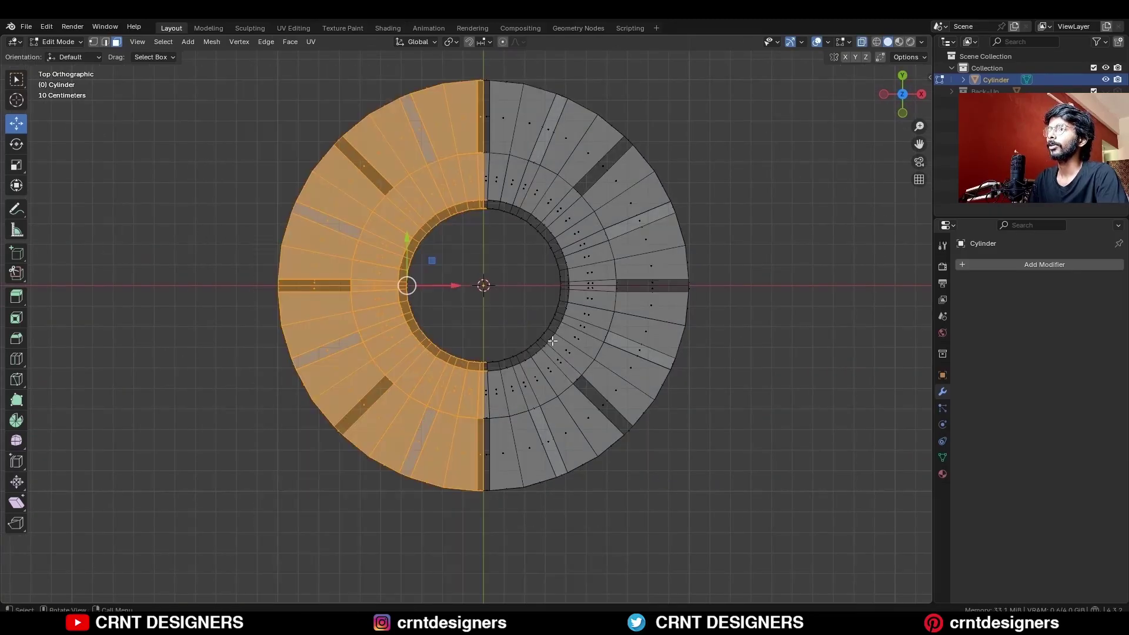
{"action": "key", "text": "x"}
{"action": "left_click", "coordinate": [554, 338]}
Step: Delete the remaining faces on the positive Y side, leaving a quarter ring segment
{"action": "middle_click_drag", "start_coordinate": [553, 338], "coordinate": [549, 351], "text": "shift"}
{"action": "key", "text": "alt+z"}
{"action": "key", "text": "alt+z"}
{"action": "left_click_drag", "start_coordinate": [809, 58], "coordinate": [343, 299]}
{"action": "key", "text": "x"}
{"action": "left_click", "coordinate": [814, 284]}
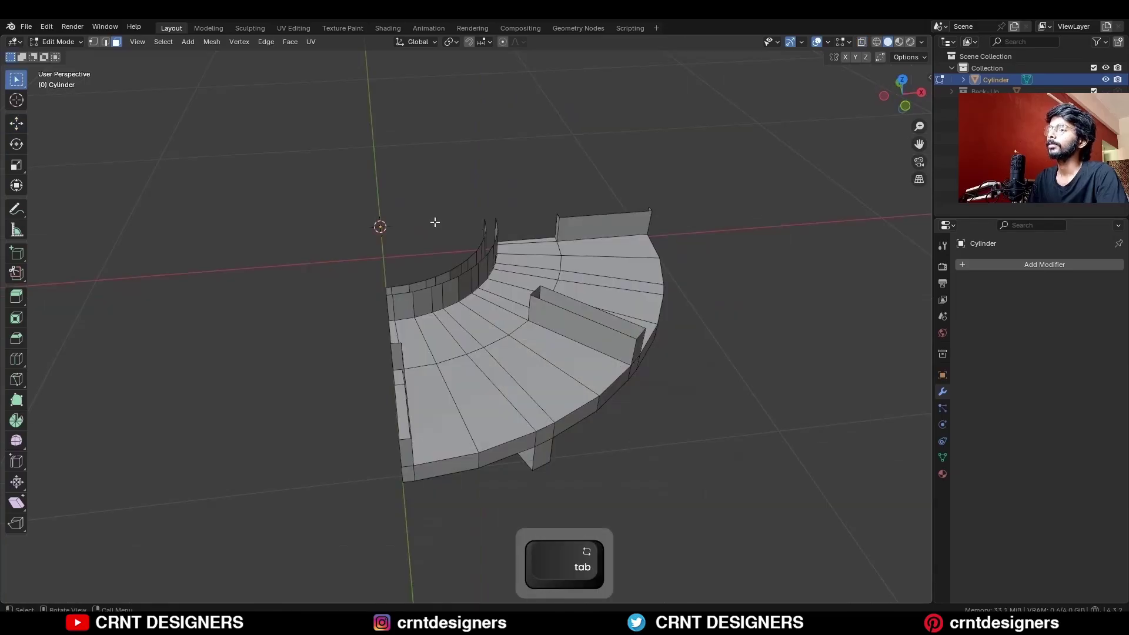
Step: Select the quarter segment's sharp edges and add the deck's middle ring and the radial loops in line with the underside slats
{"action": "key", "text": "2"}
{"action": "left_click", "coordinate": [163, 42]}
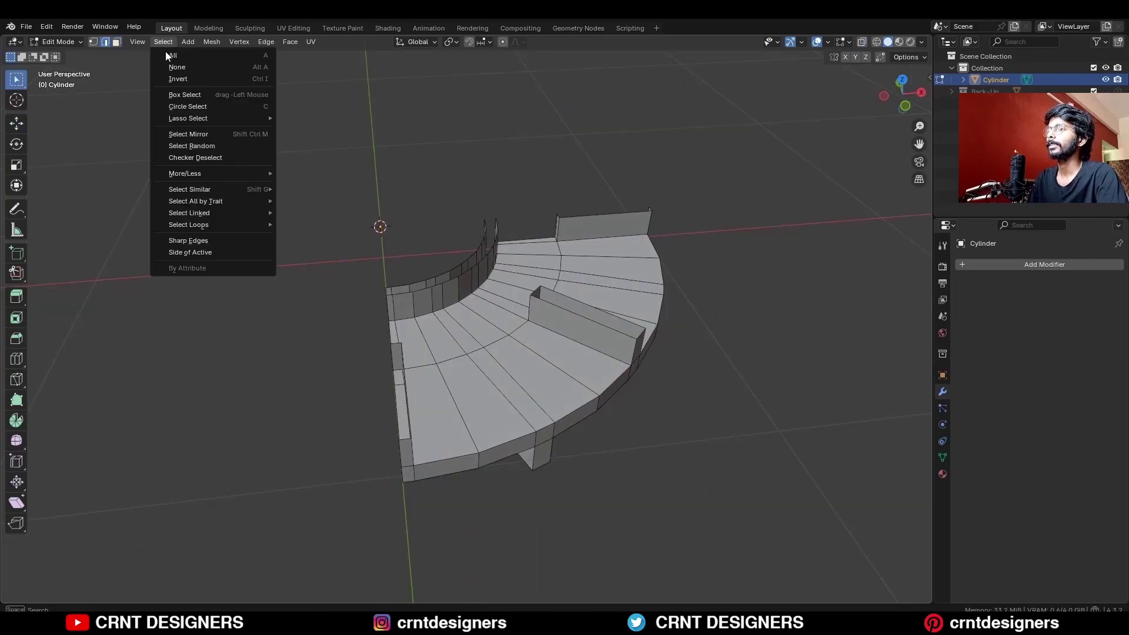
{"action": "left_click", "coordinate": [203, 241]}
{"action": "left_click", "coordinate": [425, 371], "text": "alt+shift"}
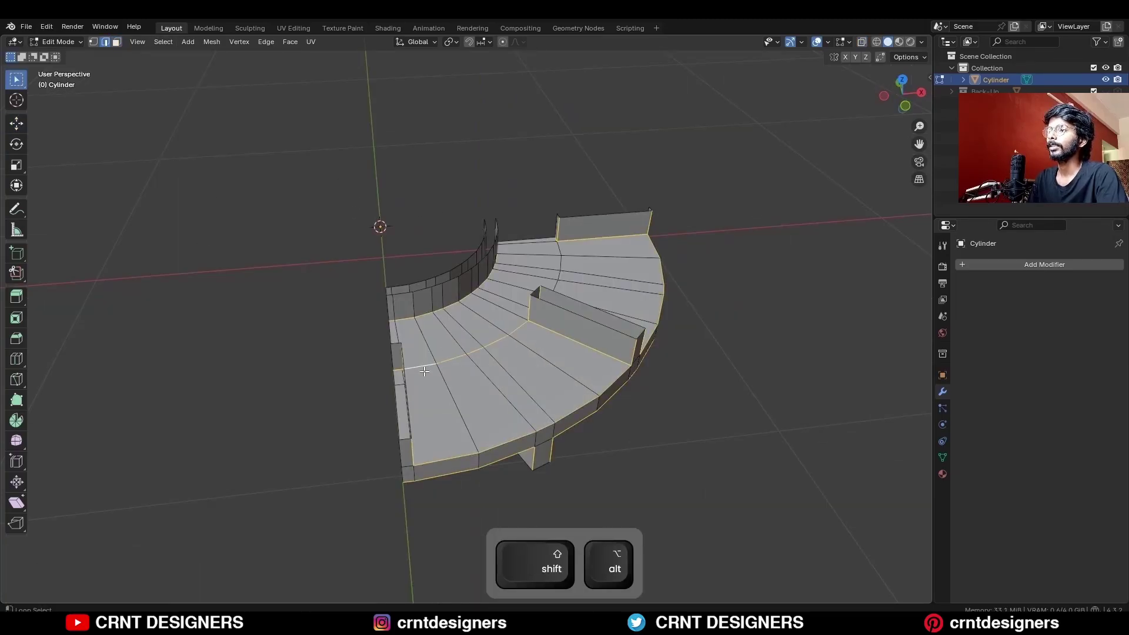
{"action": "middle_click_drag", "start_coordinate": [421, 467], "coordinate": [300, 420]}
{"action": "left_click", "coordinate": [484, 367], "text": "alt+shift"}
{"action": "left_click", "coordinate": [457, 368], "text": "alt+shift"}
{"action": "middle_click_drag", "start_coordinate": [458, 367], "coordinate": [491, 368]}
{"action": "left_click", "coordinate": [410, 362], "text": "alt+shift"}
{"action": "left_click", "coordinate": [457, 371], "text": "alt+shift"}
{"action": "middle_click_drag", "start_coordinate": [410, 362], "coordinate": [447, 464]}
{"action": "left_click", "coordinate": [435, 371], "text": "alt+shift"}
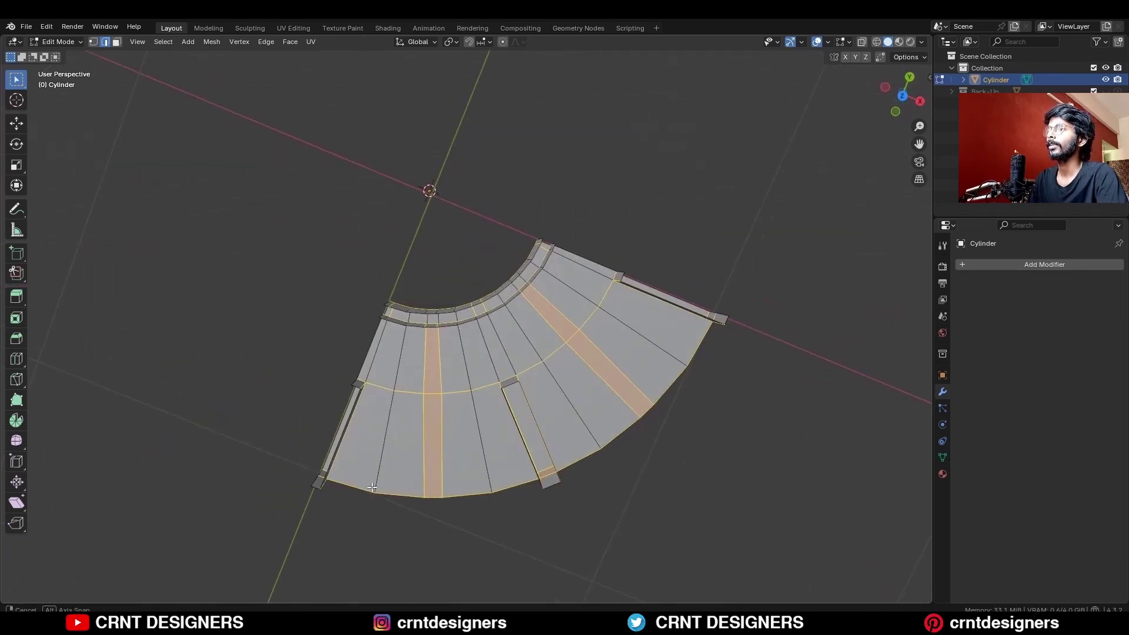
Step: Extend the edge selection with the remaining radial loops in line with the slats, including those on the underside and inner wall
{"action": "left_click", "coordinate": [488, 348], "text": "alt+shift"}
{"action": "left_click", "coordinate": [502, 346], "text": "alt+shift"}
{"action": "middle_click_drag", "start_coordinate": [564, 290], "coordinate": [529, 65]}
{"action": "left_click", "coordinate": [424, 286], "text": "alt+shift"}
{"action": "left_click", "coordinate": [435, 286], "text": "alt+shift"}
{"action": "middle_click_drag", "start_coordinate": [435, 287], "coordinate": [447, 211]}
{"action": "left_click", "coordinate": [544, 336], "text": "alt+shift"}
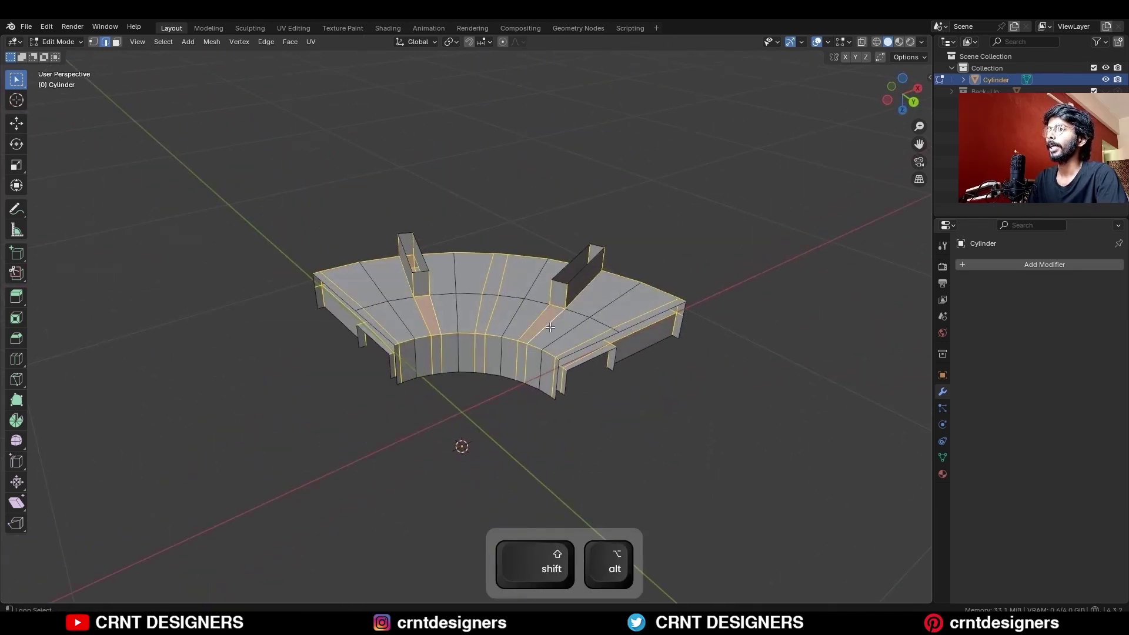
{"action": "middle_click_drag", "start_coordinate": [545, 337], "coordinate": [518, 329]}
{"action": "left_click", "coordinate": [395, 297], "text": "alt+shift"}
{"action": "middle_click_drag", "start_coordinate": [395, 297], "coordinate": [486, 247]}
{"action": "scroll", "coordinate": [631, 265], "scroll_direction": "up", "scroll_amount": 2}
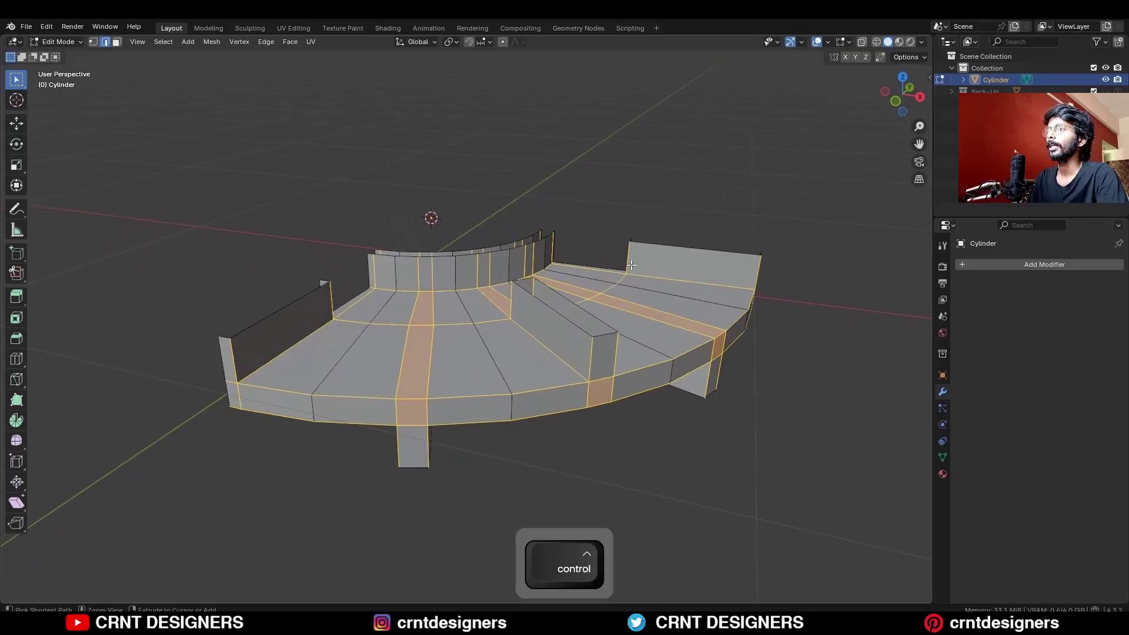
Step: Bevel the selected edges with a width of 0.015 m, 2 segments and a shape of 1.000
{"action": "key", "text": "ctrl+b"}
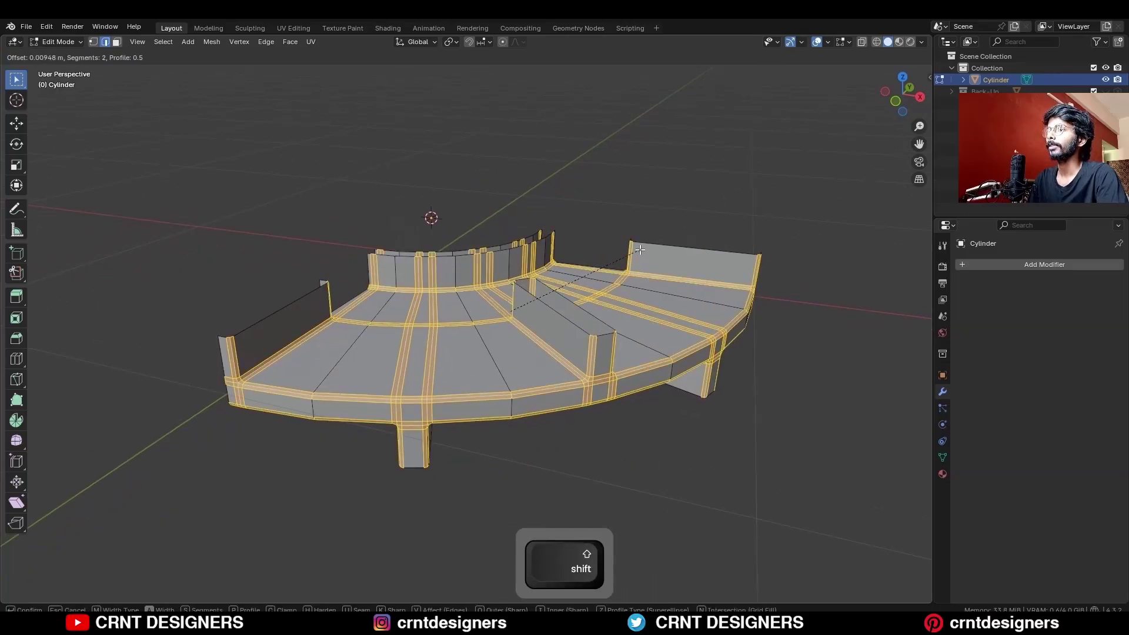
{"action": "left_click", "coordinate": [458, 268], "text": "shift"}
{"action": "left_click_drag", "start_coordinate": [155, 440], "coordinate": [194, 439]}
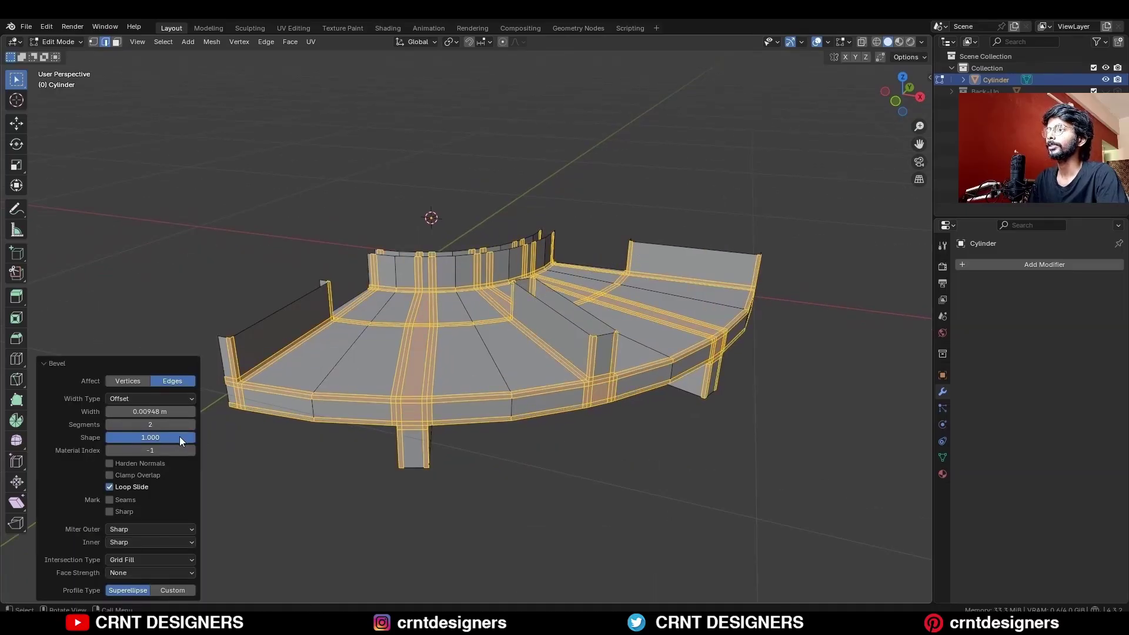
{"action": "type", "text": "5"}
{"action": "key", "text": "Return"}
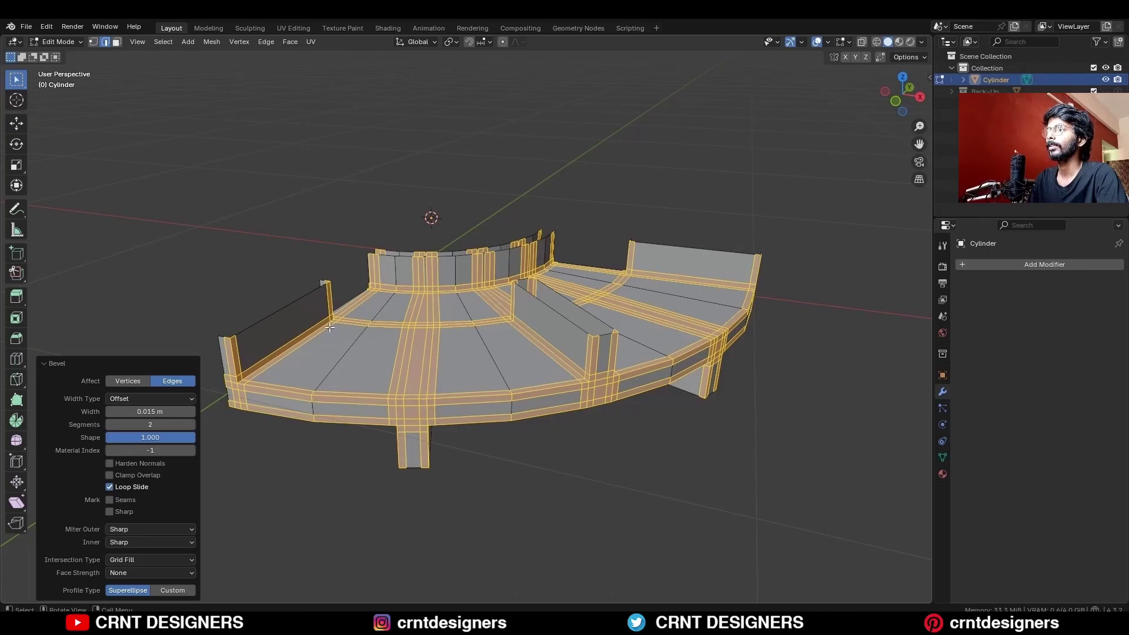
Step: Add a level 2 Subdivision modifier to the segment in Object Mode and inspect its shading without overlays
{"action": "middle_click_drag", "start_coordinate": [330, 328], "coordinate": [353, 256]}
{"action": "key", "text": "Tab"}
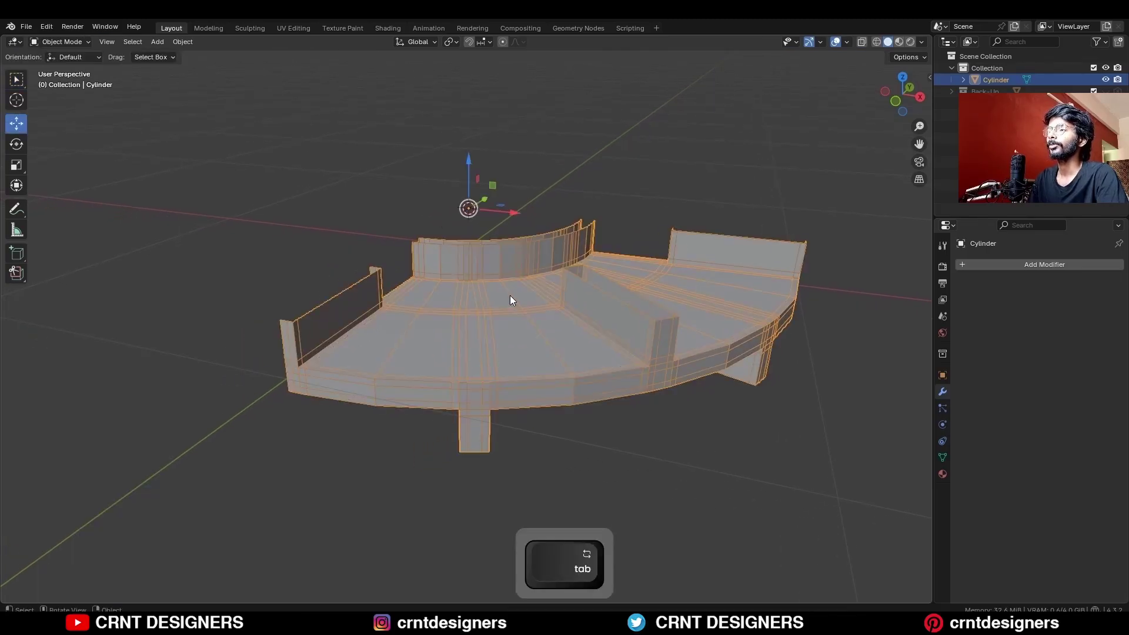
{"action": "key", "text": "ctrl+2"}
{"action": "key", "text": "shift+alt+z"}
{"action": "scroll", "coordinate": [541, 313], "scroll_direction": "down", "scroll_amount": 3}
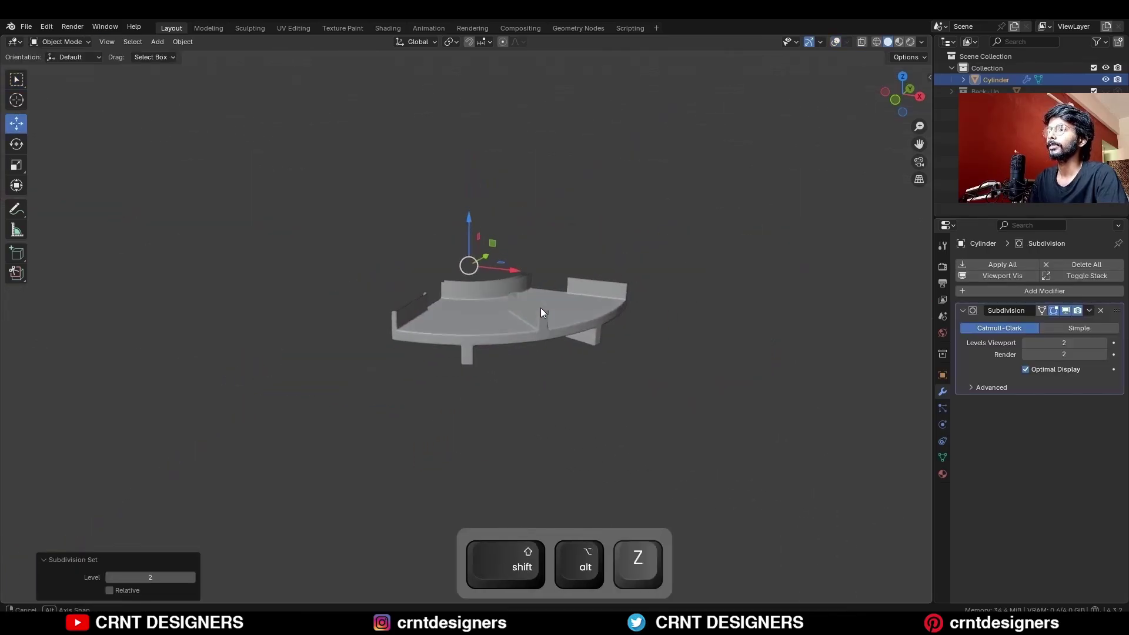
{"action": "middle_click_drag", "start_coordinate": [541, 308], "coordinate": [555, 349]}
{"action": "scroll", "coordinate": [555, 349], "scroll_direction": "up", "scroll_amount": 4}
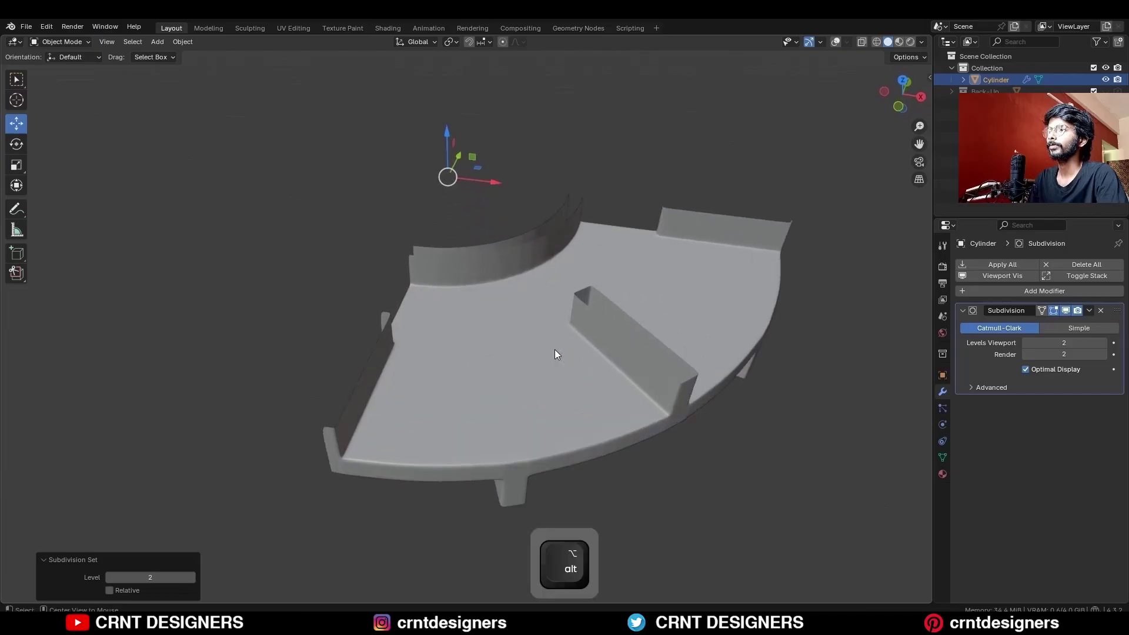
Step: Return to mesh editing with overlays shown and turn off the Subdivision modifier's Edit Mode display
{"action": "key", "text": "shift+alt+z"}
{"action": "key", "text": "Tab"}
{"action": "left_click", "coordinate": [1053, 310]}
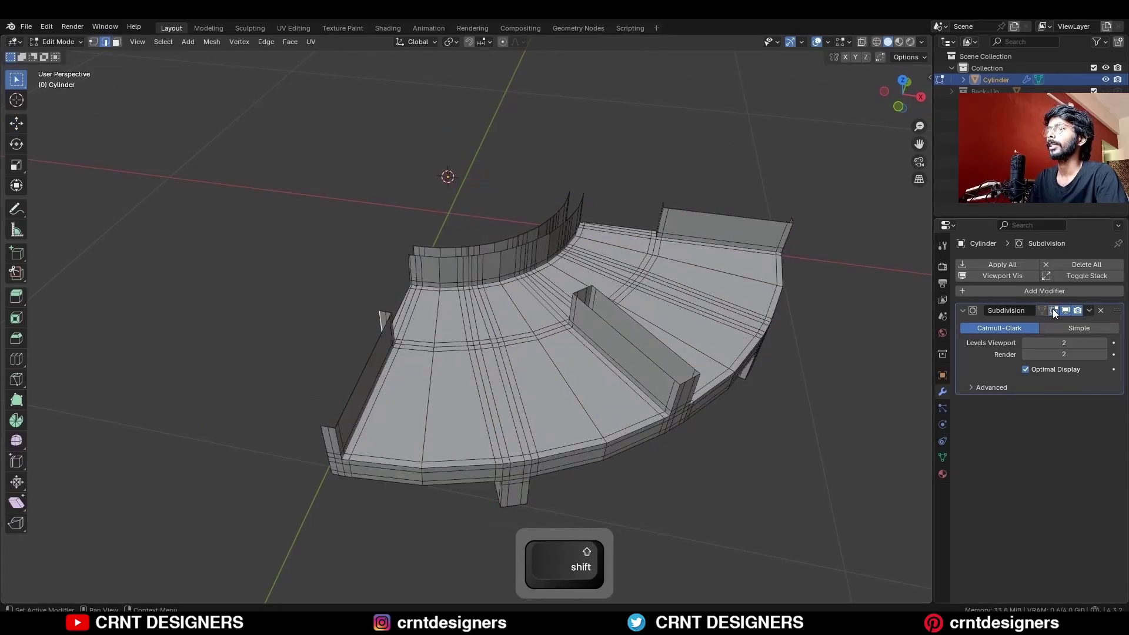
Step: Knife diagonal support edges into the rim corner below the end slat and dissolve the redundant edges there
{"action": "middle_click_drag", "start_coordinate": [523, 363], "coordinate": [502, 288], "text": "shift"}
{"action": "middle_click_drag", "start_coordinate": [394, 404], "coordinate": [423, 391]}
{"action": "scroll", "coordinate": [423, 391], "scroll_direction": "up", "scroll_amount": 5}
{"action": "key", "text": "1"}
{"action": "key", "text": "k"}
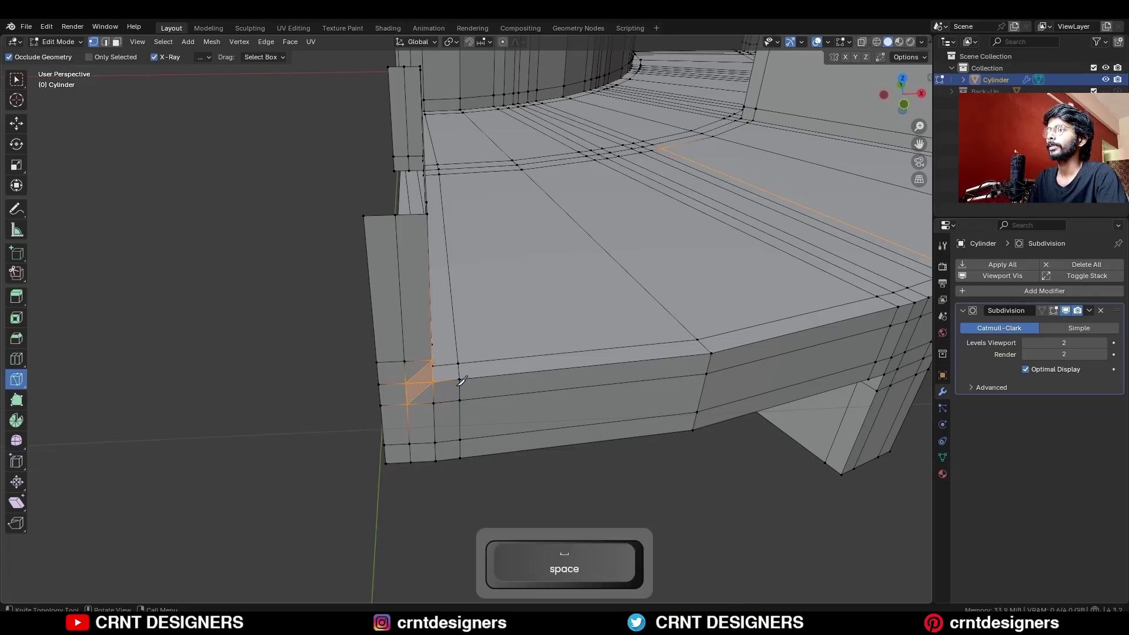
{"action": "key", "text": "c"}
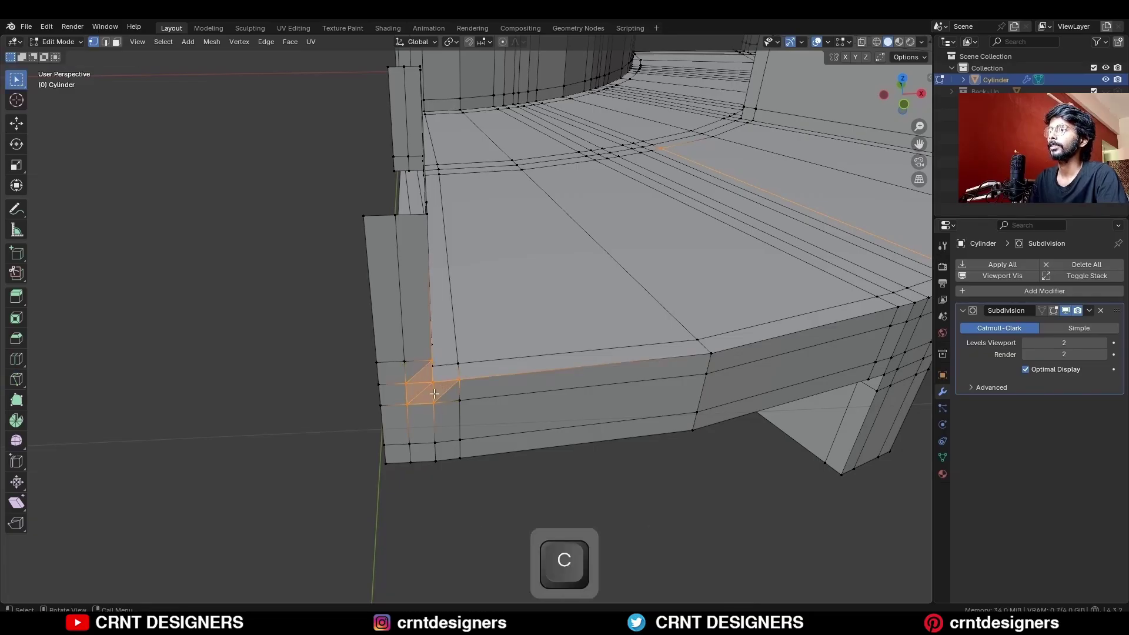
{"action": "left_click", "coordinate": [433, 394], "text": "shift"}
{"action": "key", "text": "ctrl+x"}
{"action": "scroll", "coordinate": [457, 395], "scroll_direction": "down", "scroll_amount": 4}
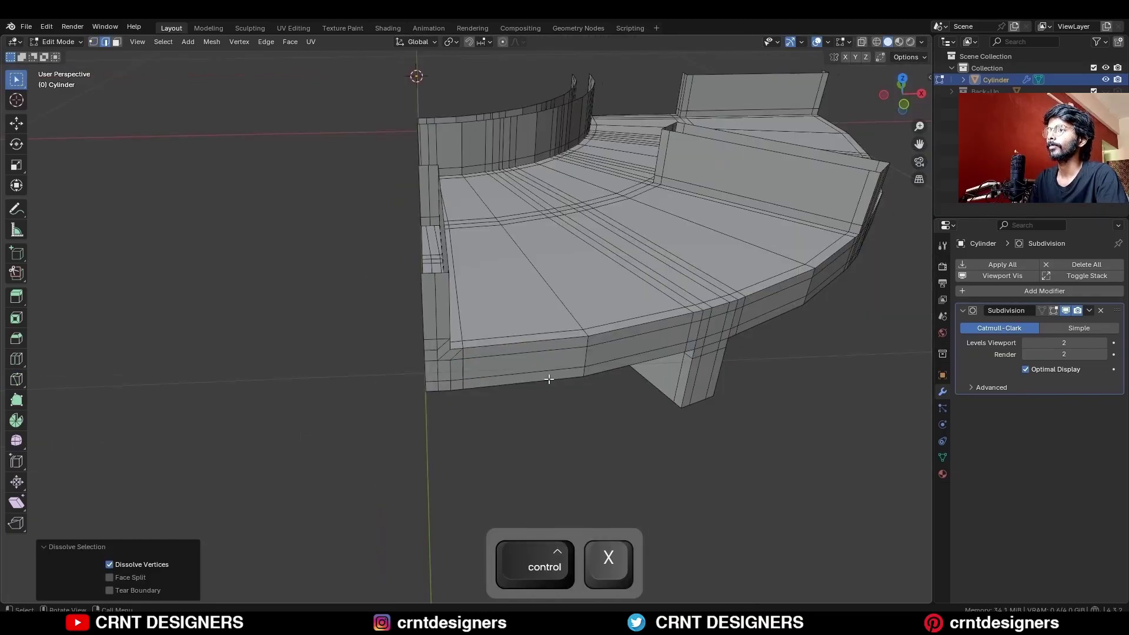
Step: Knife diagonal support edges where the underside slat meets the rim and dissolve the redundant edges at both corners
{"action": "middle_click_drag", "start_coordinate": [564, 390], "coordinate": [526, 388]}
{"action": "scroll", "coordinate": [526, 389], "scroll_direction": "up", "scroll_amount": 2}
{"action": "key", "text": "1"}
{"action": "key", "text": "k"}
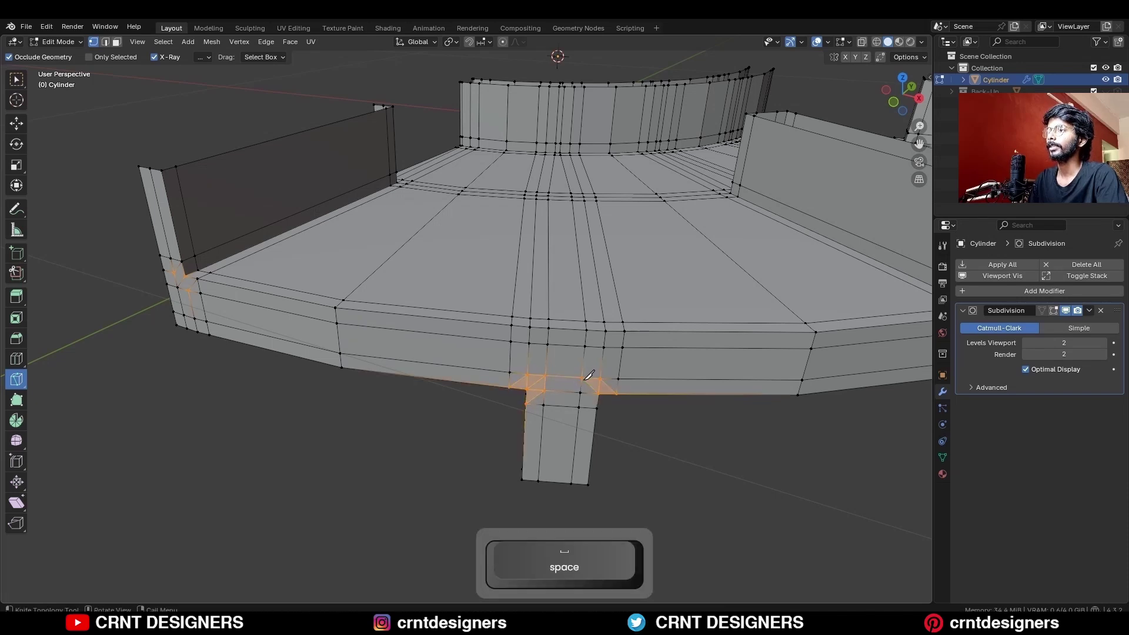
{"action": "key", "text": "space"}
{"action": "middle_click_drag", "start_coordinate": [588, 406], "coordinate": [530, 412], "text": "shift"}
{"action": "key", "text": "c"}
{"action": "key", "text": "2"}
{"action": "left_click", "coordinate": [525, 398]}
{"action": "left_click", "coordinate": [471, 396], "text": "shift"}
{"action": "key", "text": "ctrl+x"}
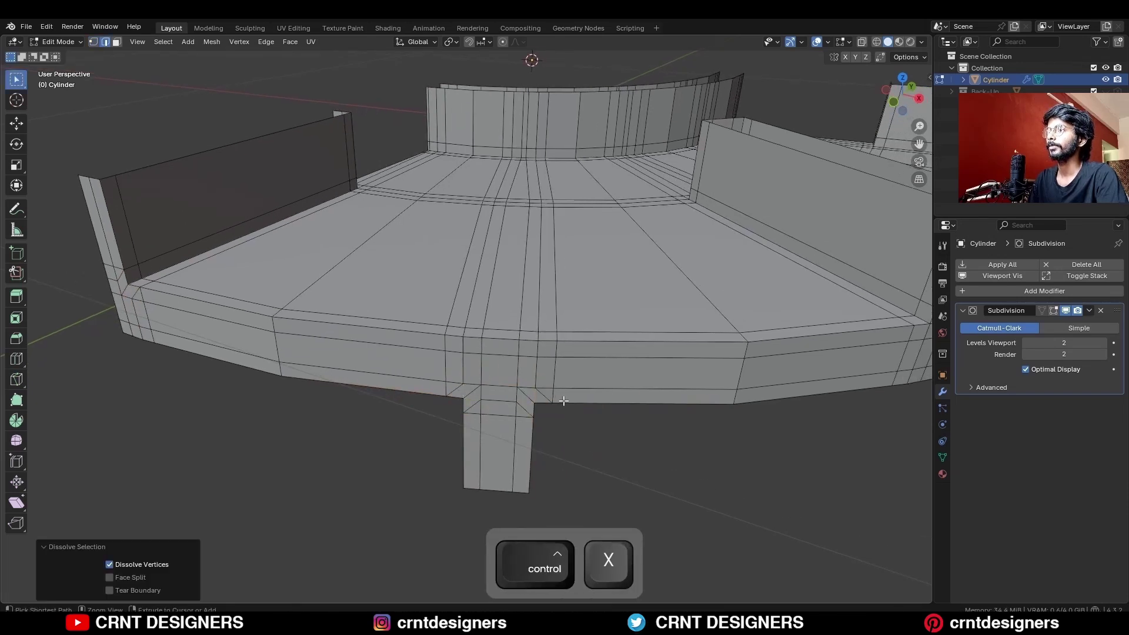
Step: Add loop cuts across the slats and the deck between the middle ring and the outer rim
{"action": "middle_click_drag", "start_coordinate": [721, 379], "coordinate": [423, 265], "text": "shift"}
{"action": "key", "text": "ctrl+r"}
{"action": "double_click", "coordinate": [298, 426]}
{"action": "middle_click_drag", "start_coordinate": [297, 425], "coordinate": [395, 119]}
{"action": "key", "text": "ctrl+r"}
{"action": "left_click", "coordinate": [395, 119]}
{"action": "left_click", "coordinate": [395, 119]}
{"action": "scroll", "coordinate": [395, 119], "scroll_direction": "down", "scroll_amount": 4}
{"action": "key", "text": "ctrl+r"}
{"action": "double_click", "coordinate": [308, 264]}
{"action": "key", "text": "ctrl+r"}
{"action": "middle_click_drag", "start_coordinate": [307, 265], "coordinate": [675, 361]}
{"action": "double_click", "coordinate": [524, 206]}
Step: Dissolve the redundant radial edge loops on both sides of the underside slat and beside the neighbouring end slat
{"action": "left_click", "coordinate": [621, 460]}
{"action": "scroll", "coordinate": [621, 460], "scroll_direction": "up", "scroll_amount": 4}
{"action": "scroll", "coordinate": [603, 340], "scroll_direction": "up", "scroll_amount": 2}
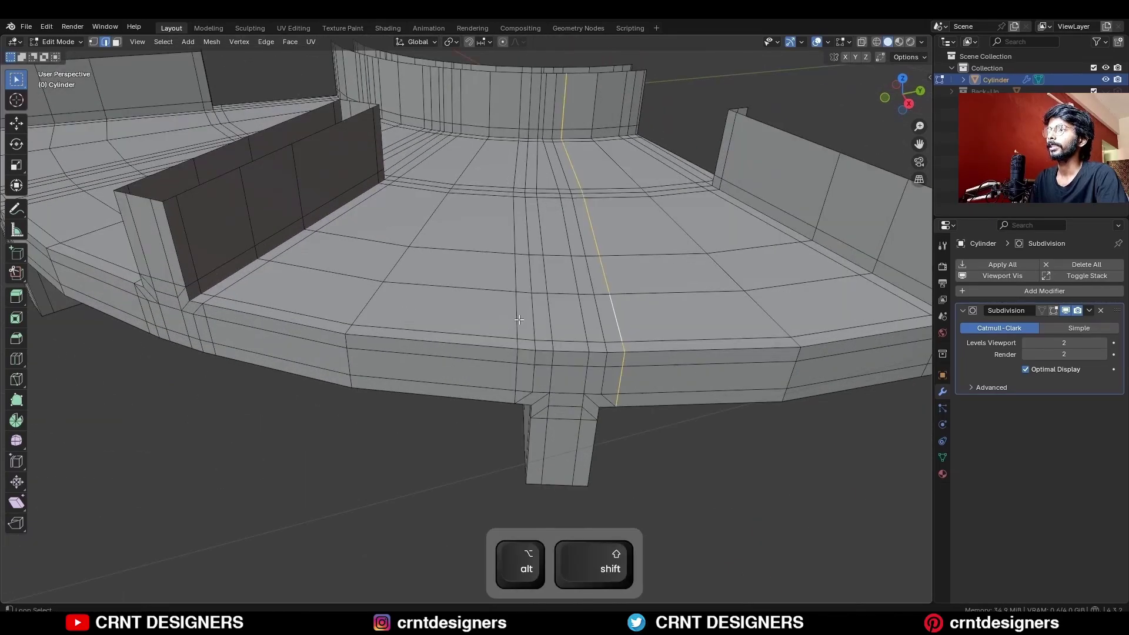
{"action": "key", "text": "ctrl+x"}
{"action": "scroll", "coordinate": [601, 370], "scroll_direction": "down", "scroll_amount": 3}
{"action": "middle_click_drag", "start_coordinate": [600, 370], "coordinate": [455, 352], "text": "shift"}
{"action": "left_click", "coordinate": [519, 400], "text": "alt"}
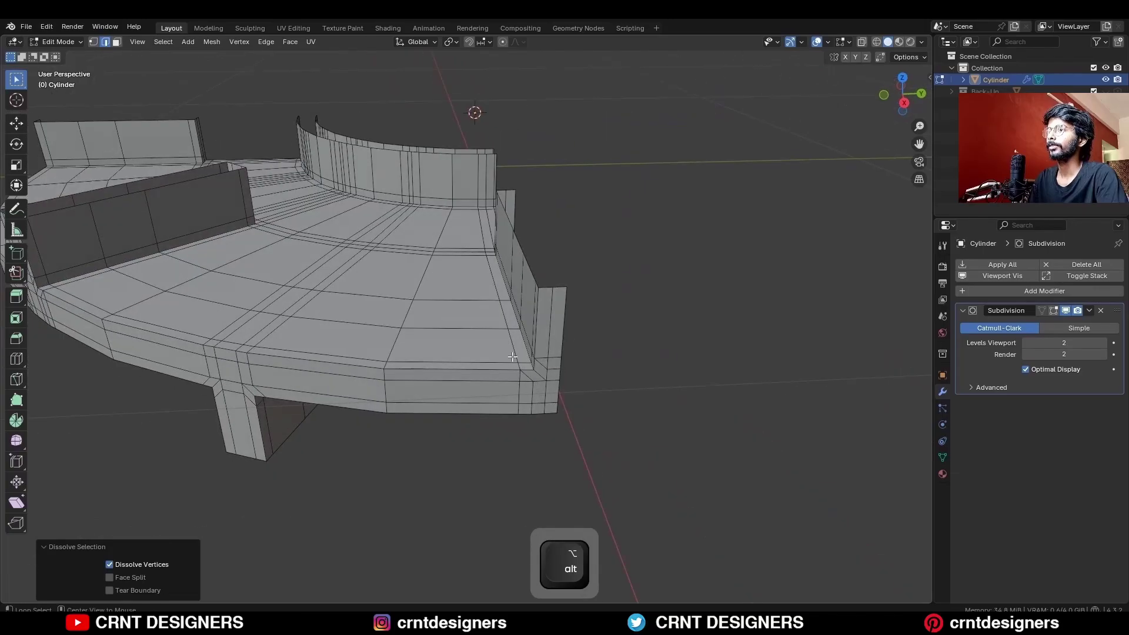
{"action": "key", "text": "ctrl+x"}
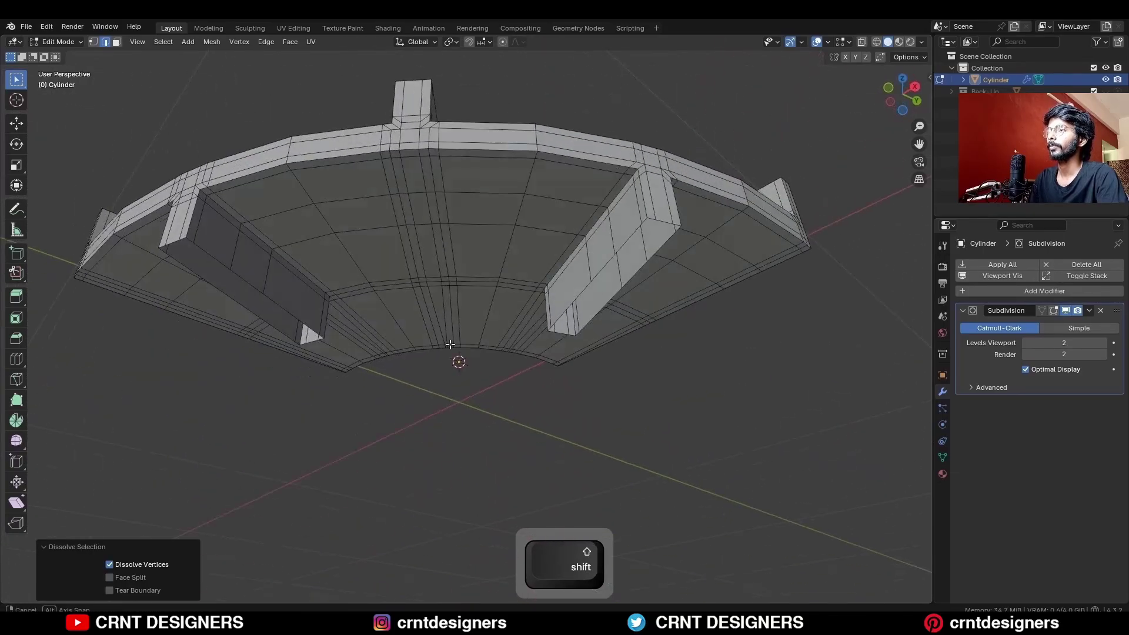
Step: Dissolve the redundant radial edge loops flanking the slats, working from the segment's underside
{"action": "left_click", "coordinate": [383, 177], "text": "alt"}
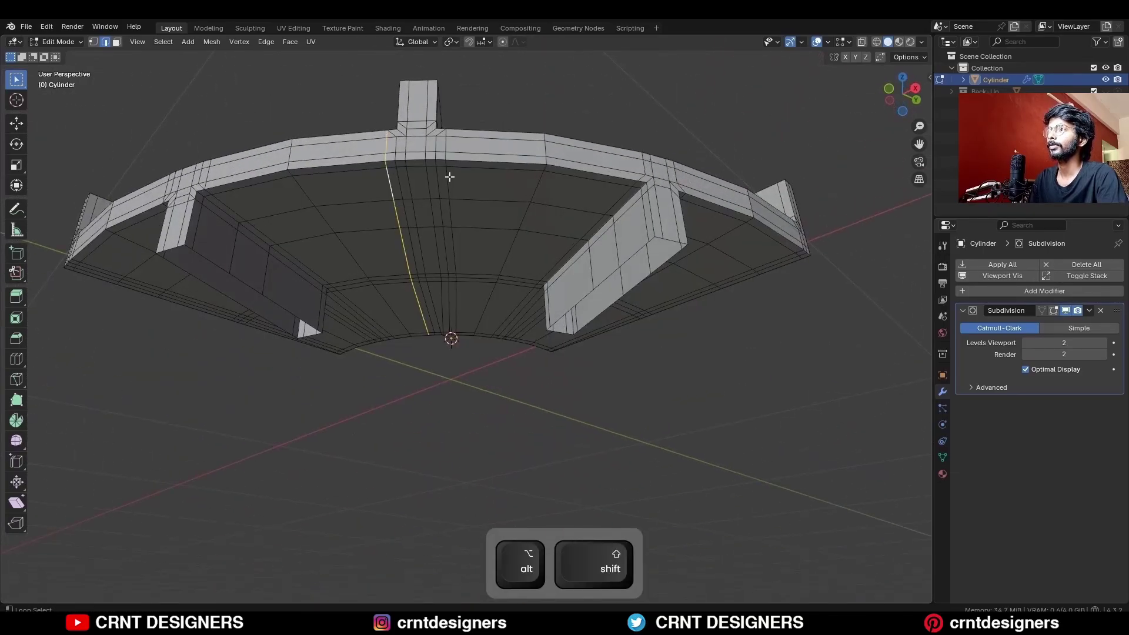
{"action": "left_click", "coordinate": [449, 177], "text": "alt+shift"}
{"action": "key", "text": "ctrl+x"}
{"action": "middle_click_drag", "start_coordinate": [443, 184], "coordinate": [606, 250], "text": "shift"}
{"action": "left_click", "coordinate": [522, 232], "text": "alt+shift"}
{"action": "left_click", "coordinate": [474, 233], "text": "alt+shift"}
{"action": "middle_click_drag", "start_coordinate": [474, 232], "coordinate": [529, 282]}
{"action": "key", "text": "ctrl+x"}
Step: Dissolve the leftover support loops beside the opposite end slat and next to the other underside slat
{"action": "left_click", "coordinate": [352, 299], "text": "alt+shift"}
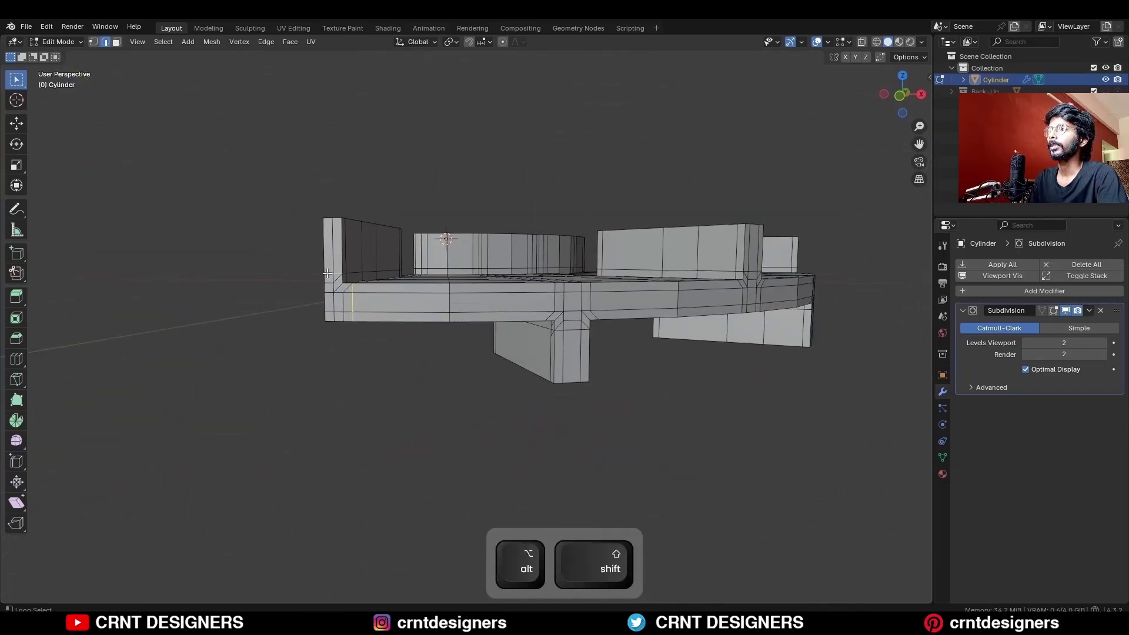
{"action": "key", "text": "ctrl+x"}
{"action": "middle_click_drag", "start_coordinate": [326, 273], "coordinate": [347, 317]}
{"action": "middle_click_drag", "start_coordinate": [346, 317], "coordinate": [411, 323], "text": "shift"}
{"action": "left_click", "coordinate": [520, 347], "text": "alt+shift"}
{"action": "key", "text": "ctrl+x"}
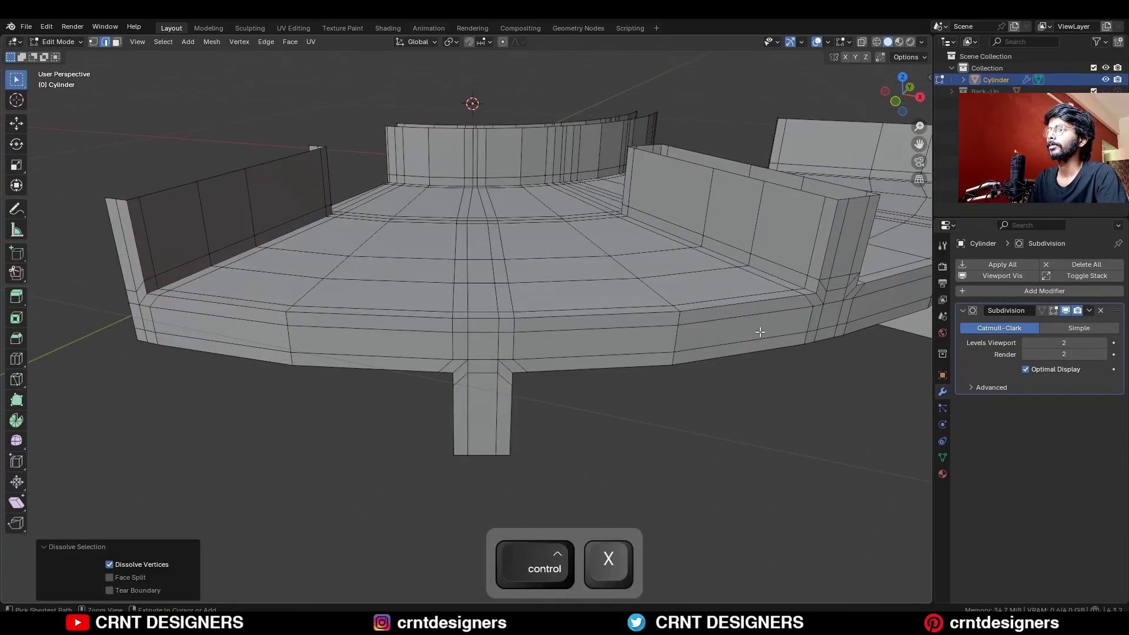
Step: Knife two diagonal edges on the deck towards the underside slat's strip and dissolve the short radial edges between them
{"action": "middle_click_drag", "start_coordinate": [759, 330], "coordinate": [622, 346]}
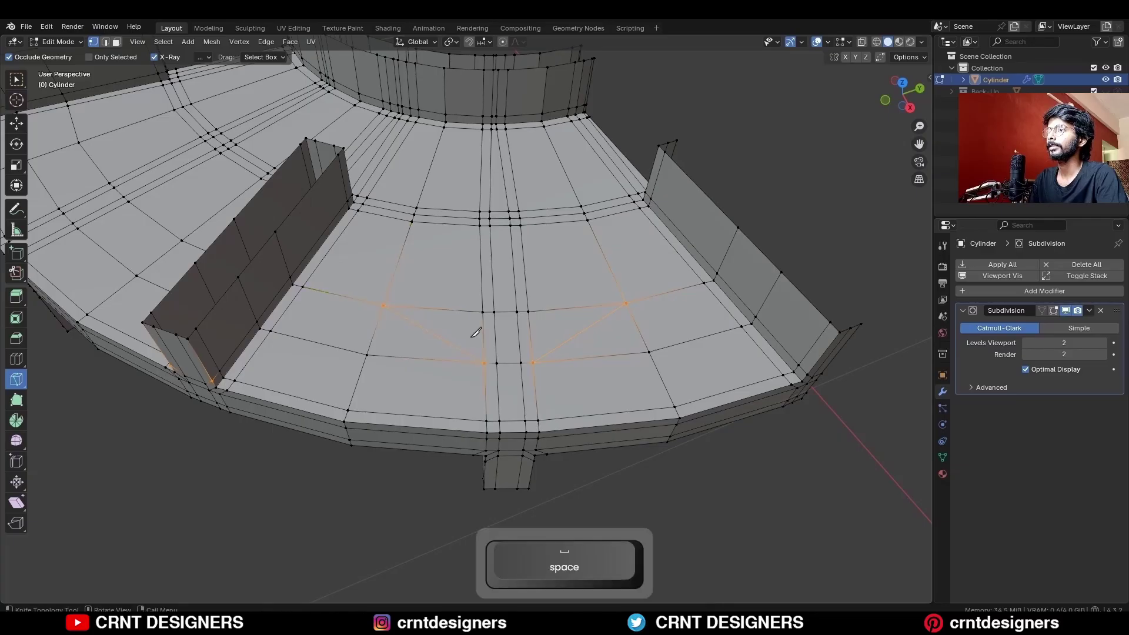
{"action": "key", "text": "space"}
{"action": "key", "text": "c"}
{"action": "key", "text": "ctrl+x"}
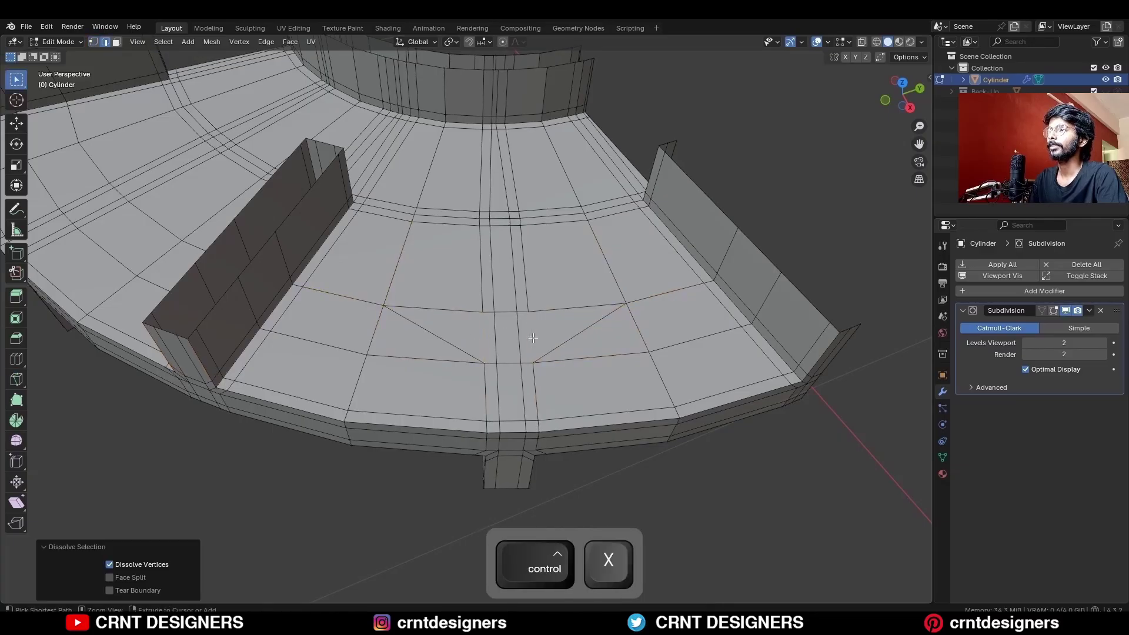
Step: Dissolve the two outer radial loops running inward from the diagonals and the two ring edges outside the slat's strip
{"action": "left_click", "coordinate": [517, 282], "text": "alt"}
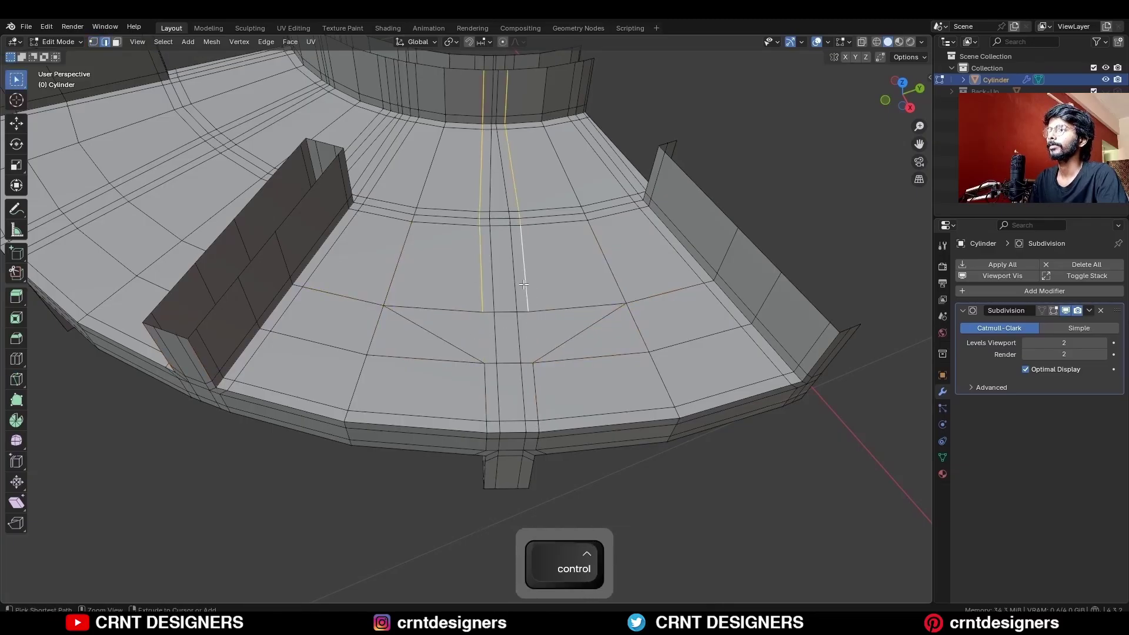
{"action": "key", "text": "ctrl+x"}
{"action": "left_click", "coordinate": [447, 360]}
{"action": "left_click", "coordinate": [568, 360], "text": "shift"}
{"action": "key", "text": "ctrl+x"}
{"action": "scroll", "coordinate": [581, 382], "scroll_direction": "down", "scroll_amount": 1}
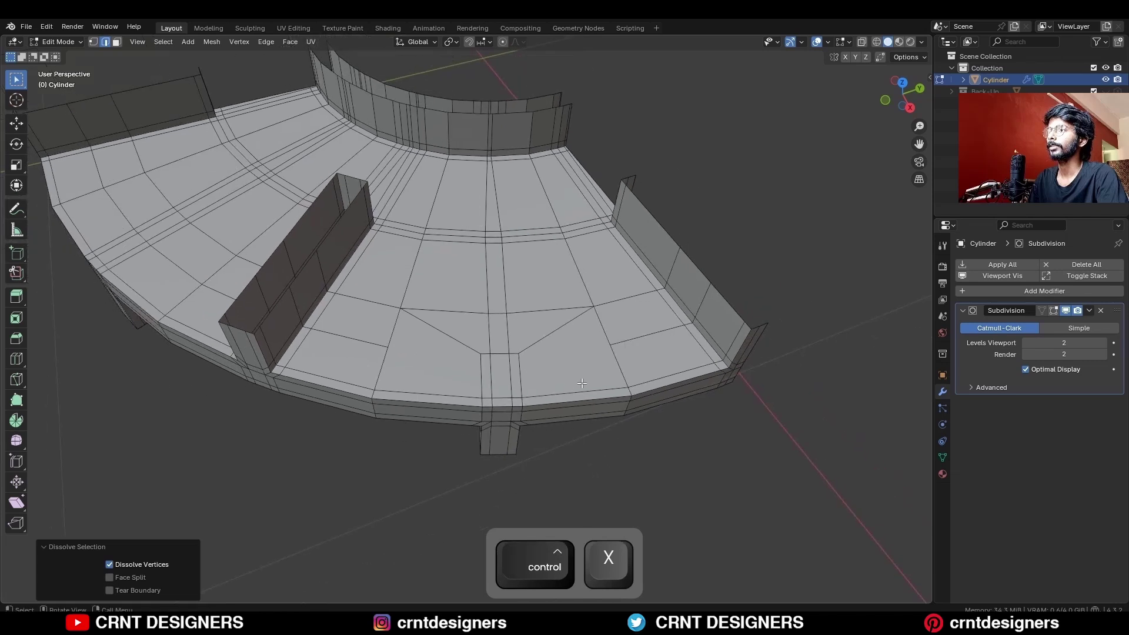
Step: Add a centred radial loop cut through the slat's strip and merge the middle deck vertices between the diagonals into one
{"action": "middle_click_drag", "start_coordinate": [581, 383], "coordinate": [479, 326]}
{"action": "key", "text": "ctrl+r"}
{"action": "left_click", "coordinate": [475, 321]}
{"action": "key", "text": "1"}
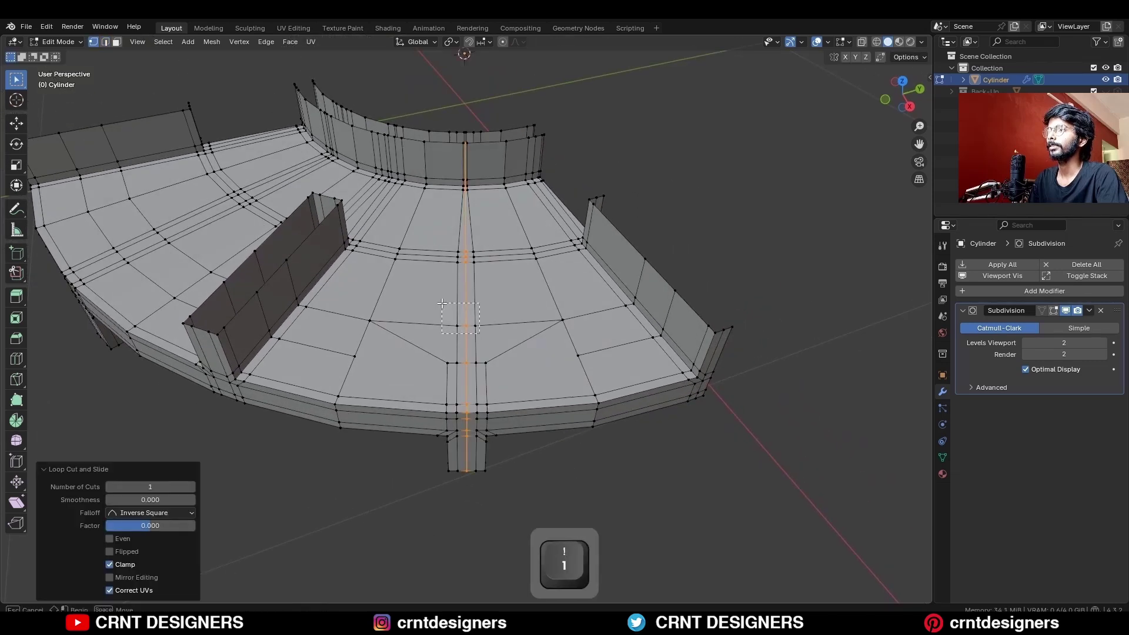
{"action": "left_click_drag", "start_coordinate": [442, 304], "coordinate": [443, 303]}
{"action": "key", "text": "m"}
{"action": "left_click", "coordinate": [475, 309]}
Step: Dissolve the leftover loops running inward from the merged deck vertex and merge the strip's three inner vertices into one
{"action": "key", "text": "2"}
{"action": "left_click", "coordinate": [461, 285], "text": "alt"}
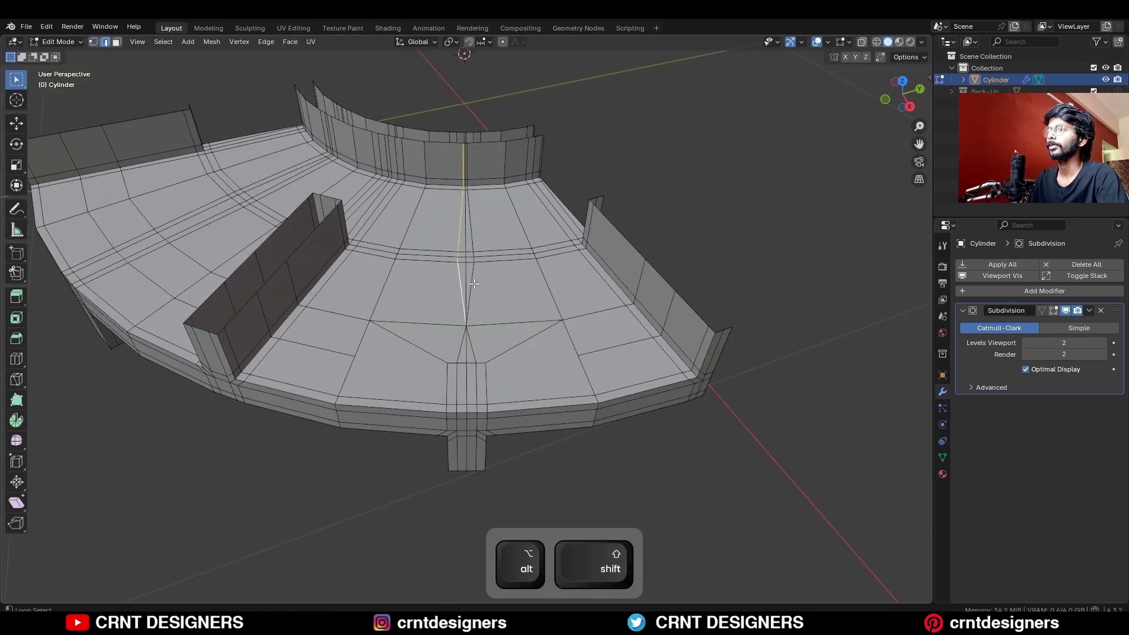
{"action": "key", "text": "ctrl+x"}
{"action": "key", "text": "1"}
{"action": "left_click_drag", "start_coordinate": [479, 369], "coordinate": [451, 351]}
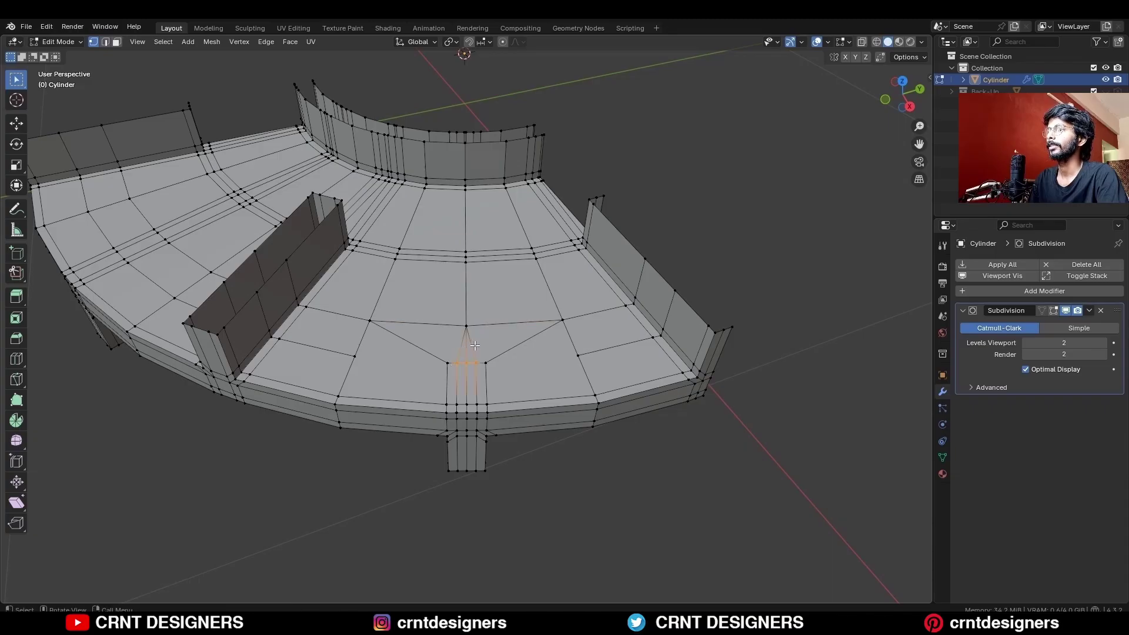
{"action": "key", "text": "m"}
{"action": "left_click", "coordinate": [475, 347]}
Step: Add a ring loop cut on the deck's underside, cut two diagonals inward of the slat and dissolve the short radial edges beside them
{"action": "key", "text": "2"}
{"action": "middle_click_drag", "start_coordinate": [475, 346], "coordinate": [438, 407]}
{"action": "key", "text": "ctrl+r"}
{"action": "scroll", "coordinate": [476, 395], "scroll_direction": "up", "scroll_amount": 1}
{"action": "left_click", "coordinate": [476, 396]}
{"action": "right_click", "coordinate": [512, 375]}
{"action": "left_click", "coordinate": [513, 374]}
{"action": "key", "text": "1"}
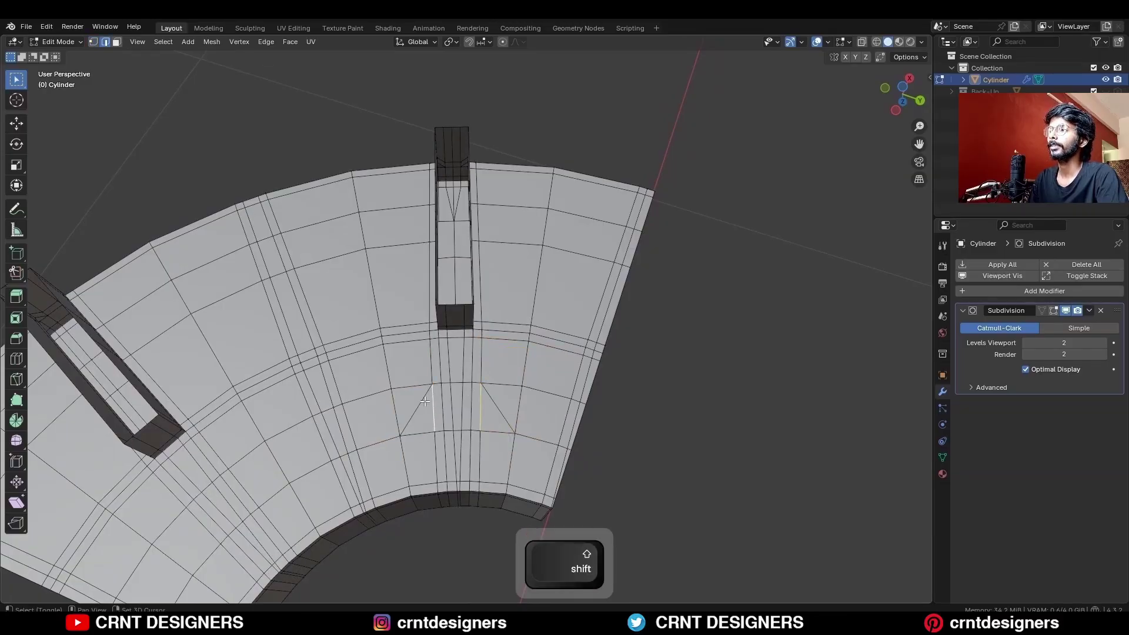
{"action": "key", "text": "ctrl+x"}
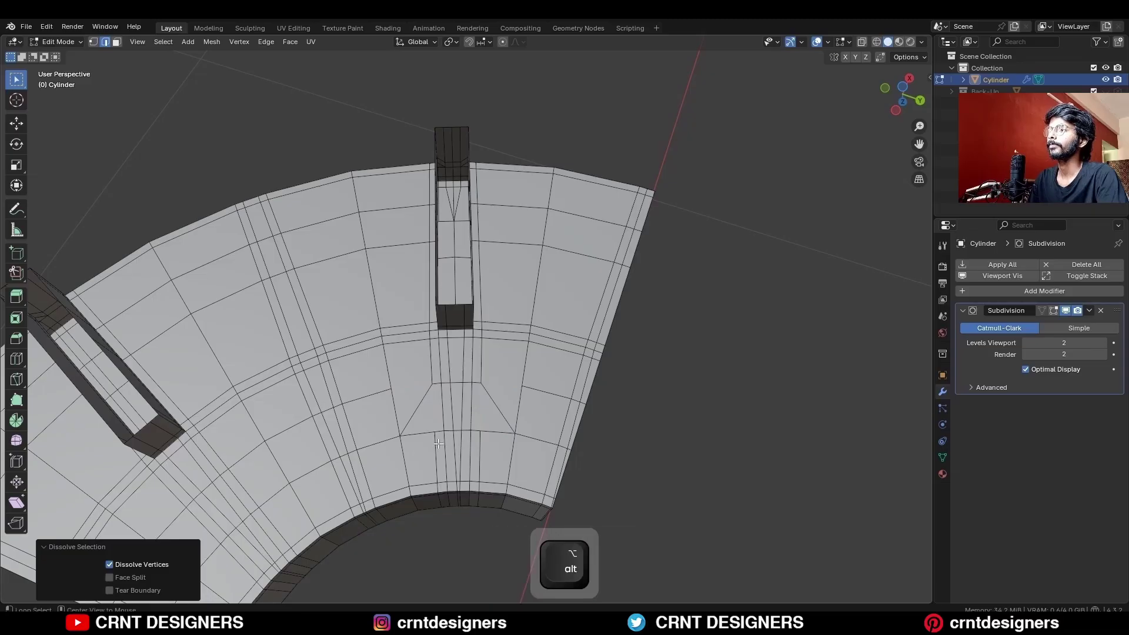
Step: Dissolve the two outer radial loops inward of the underside diagonals and add a centred radial loop cut through the slat's strip
{"action": "left_click", "coordinate": [436, 445], "text": "alt"}
{"action": "left_click", "coordinate": [480, 451], "text": "alt+shift"}
{"action": "key", "text": "ctrl+x"}
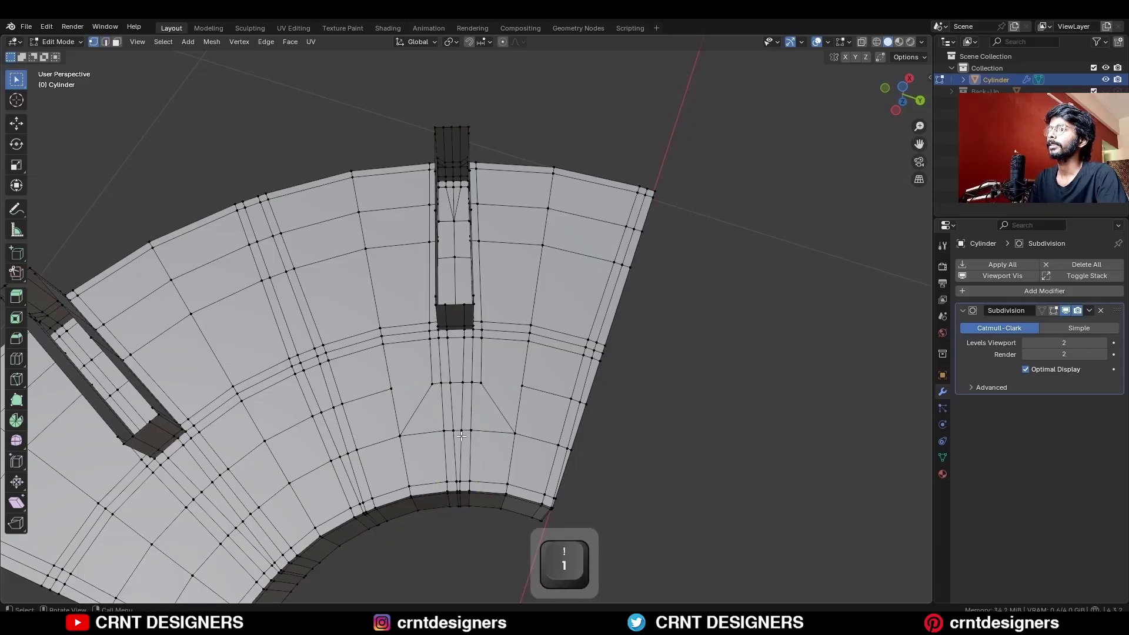
{"action": "key", "text": "ctrl+r"}
{"action": "left_click", "coordinate": [464, 360]}
{"action": "right_click", "coordinate": [464, 360]}
Step: Merge the middle vertices between the underside diagonals into one and dissolve the leftover loop running inward from them
{"action": "key", "text": "1"}
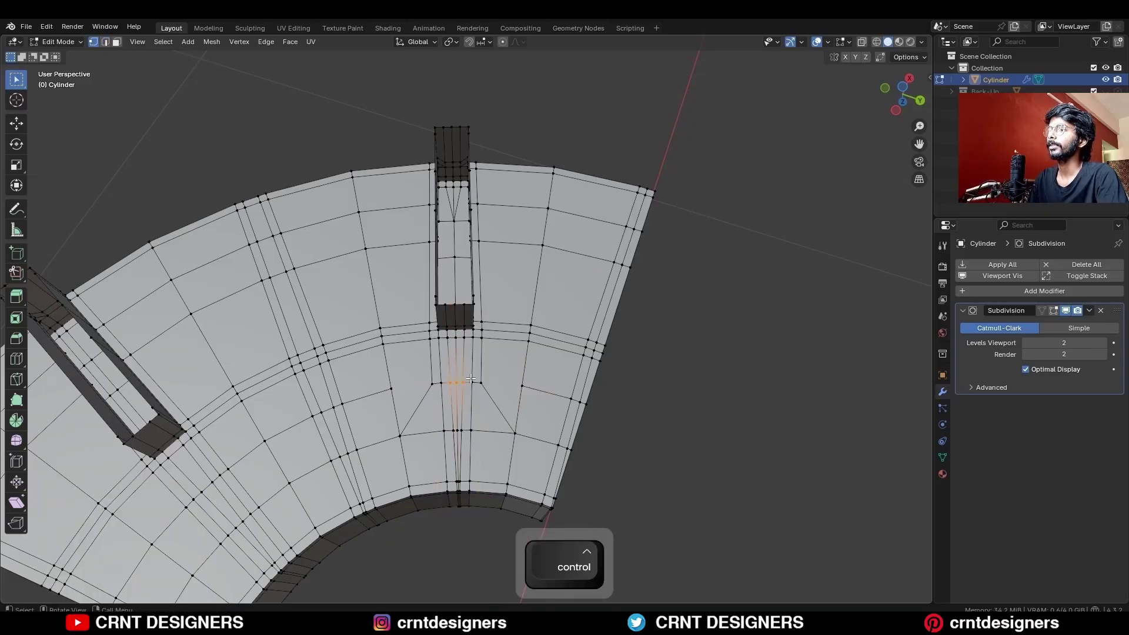
{"action": "key", "text": "2"}
{"action": "left_click", "coordinate": [455, 406], "text": "alt"}
{"action": "key", "text": "ctrl+x"}
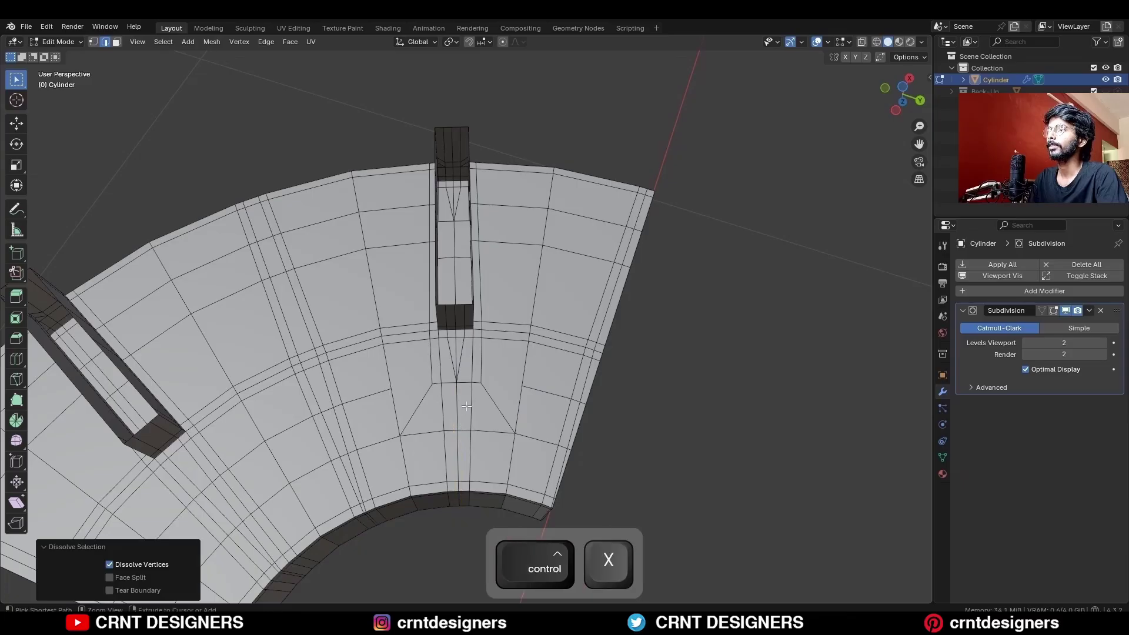
Step: Leave mesh editing, save the file and check the smoothed surface with the overlays hidden
{"action": "middle_click_drag", "start_coordinate": [456, 406], "coordinate": [533, 380]}
{"action": "key", "text": "Tab"}
{"action": "key", "text": "ctrl+s"}
{"action": "key", "text": "shift+alt+z"}
{"action": "key", "text": "shift+alt+z"}
Step: Merge the middle outer-rim vertices above the underside slat into one, dissolve the leftover loops and check the smoothed surface
{"action": "key", "text": "Tab"}
{"action": "key", "text": "1"}
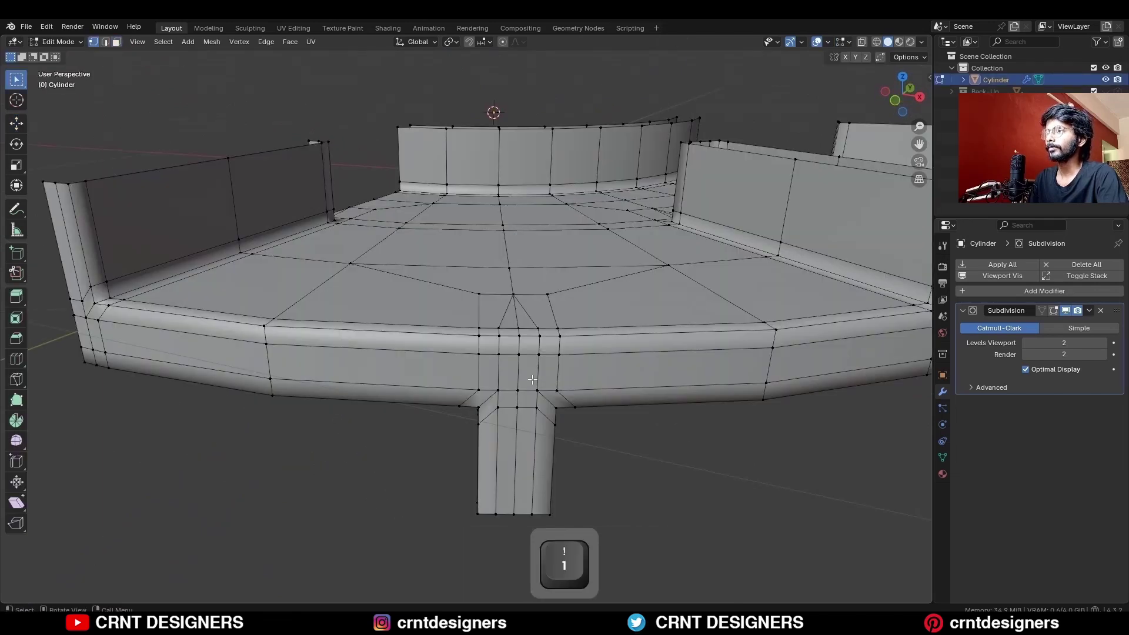
{"action": "key", "text": "m"}
{"action": "left_click", "coordinate": [510, 351]}
{"action": "key", "text": "2"}
{"action": "left_click", "coordinate": [522, 348], "text": "alt+shift"}
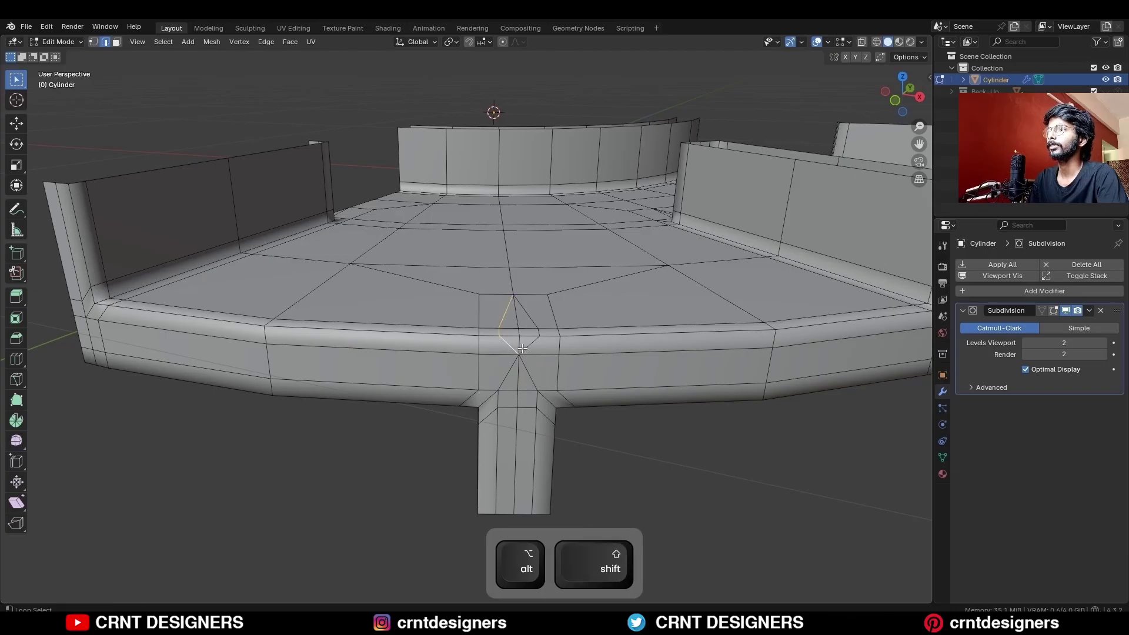
{"action": "key", "text": "ctrl+x"}
{"action": "key", "text": "Tab"}
{"action": "key", "text": "shift+alt+z"}
{"action": "key", "text": "shift+alt+z"}
Step: Merge the three middle outer-rim vertices below the central upper slat into one and dissolve the leftover edges beside them
{"action": "key", "text": "Tab"}
{"action": "middle_click_drag", "start_coordinate": [541, 348], "coordinate": [515, 342]}
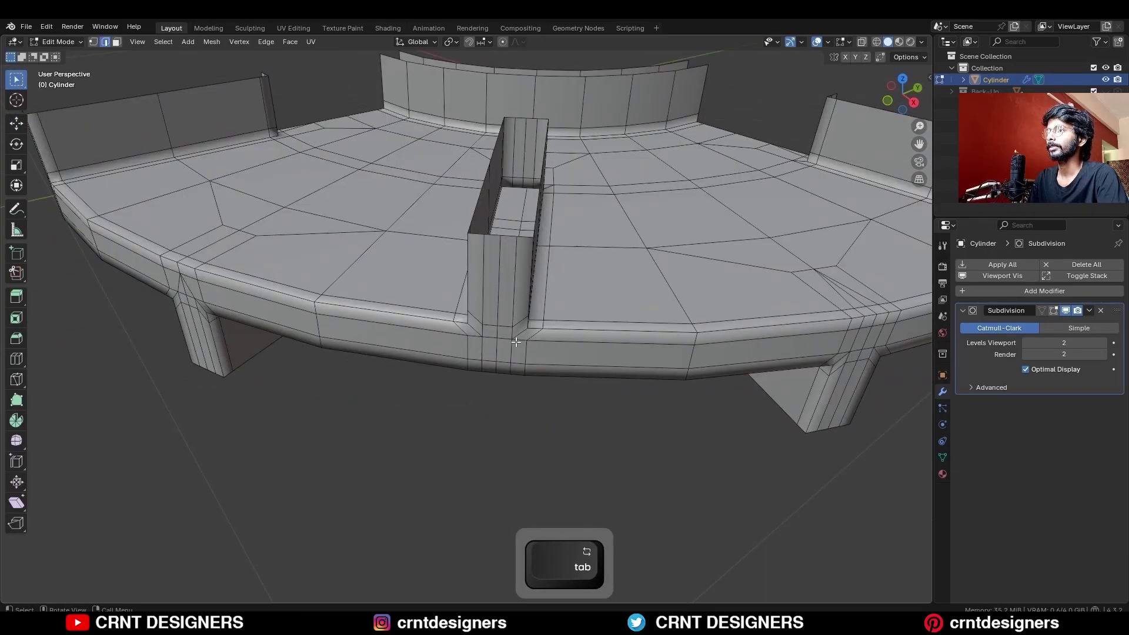
{"action": "key", "text": "1"}
{"action": "left_click_drag", "start_coordinate": [511, 352], "coordinate": [490, 357]}
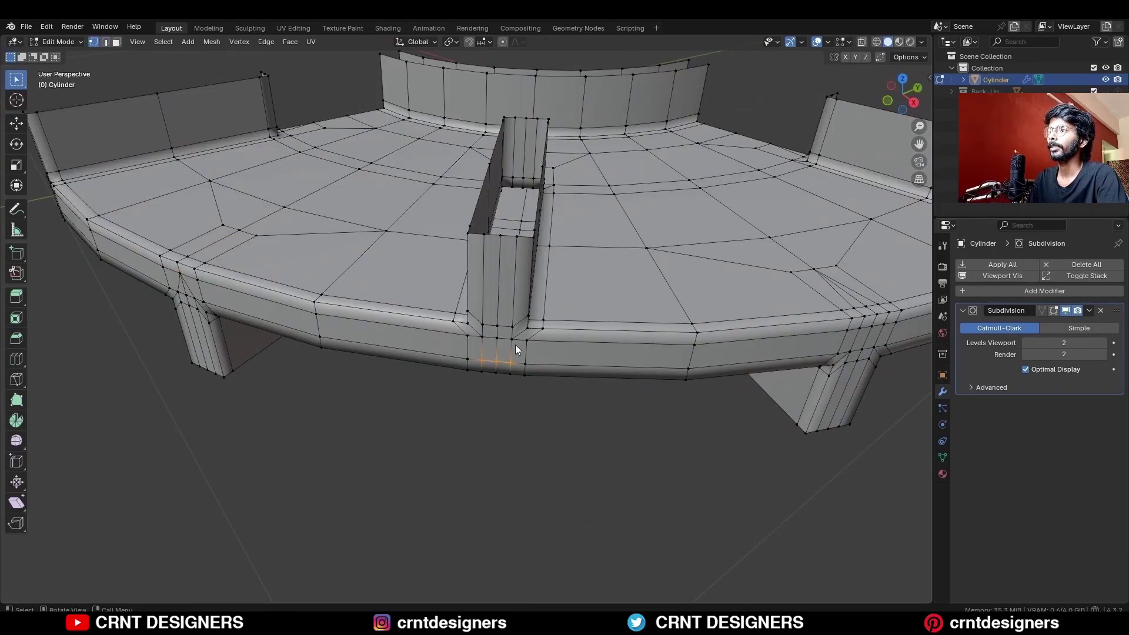
{"action": "key", "text": "m"}
{"action": "left_click", "coordinate": [510, 351]}
{"action": "key", "text": "2"}
{"action": "left_click", "coordinate": [489, 365], "text": "alt"}
{"action": "left_click", "coordinate": [503, 367], "text": "alt+shift"}
{"action": "scroll", "coordinate": [507, 369], "scroll_direction": "down", "scroll_amount": 2}
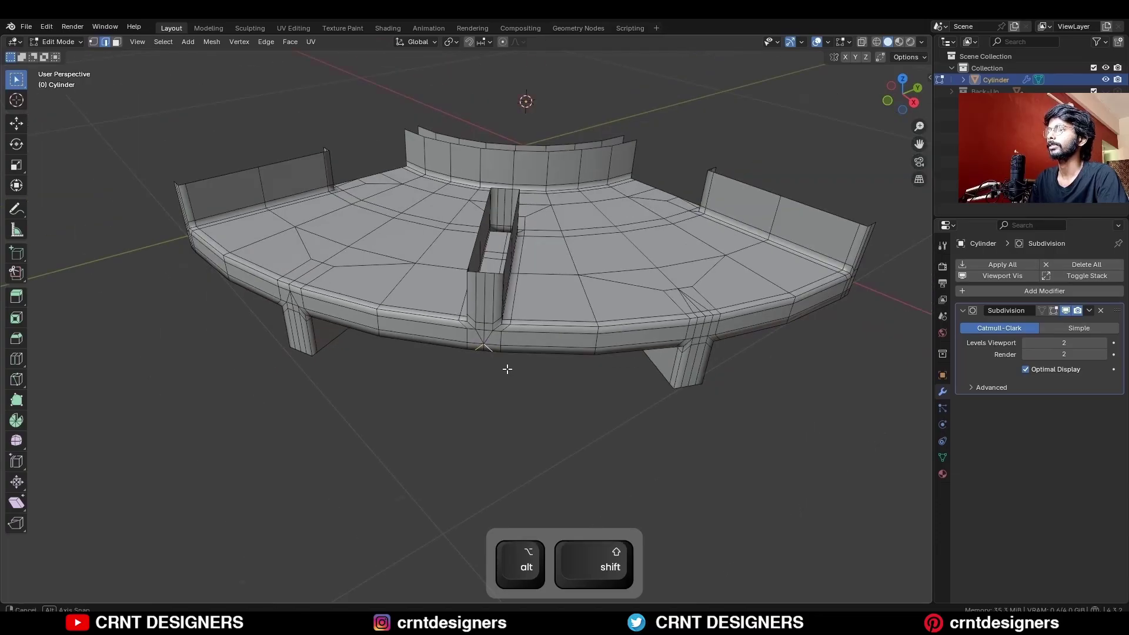
{"action": "middle_click_drag", "start_coordinate": [507, 368], "coordinate": [567, 325]}
{"action": "key", "text": "ctrl+x"}
Step: Merge the middle outer-rim vertices above the other underside slat into one and dissolve the leftover loops on both sides
{"action": "scroll", "coordinate": [567, 325], "scroll_direction": "up", "scroll_amount": 1}
{"action": "key", "text": "1"}
{"action": "left_click_drag", "start_coordinate": [646, 229], "coordinate": [644, 226]}
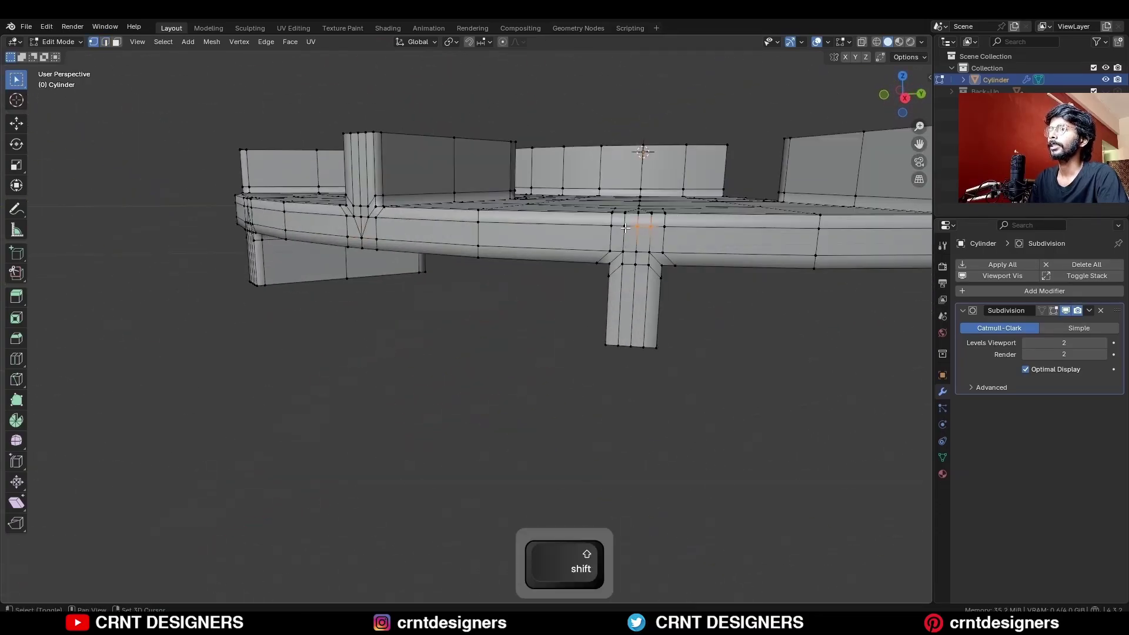
{"action": "left_click", "coordinate": [625, 227], "text": "shift"}
{"action": "key", "text": "m"}
{"action": "left_click", "coordinate": [626, 228]}
{"action": "key", "text": "2"}
{"action": "left_click", "coordinate": [631, 219], "text": "alt"}
{"action": "left_click", "coordinate": [645, 219], "text": "alt+shift"}
{"action": "key", "text": "ctrl+x"}
Step: Symmetrize the whole quarter mesh from +X to -X to form a half ring
{"action": "scroll", "coordinate": [731, 277], "scroll_direction": "down", "scroll_amount": 2}
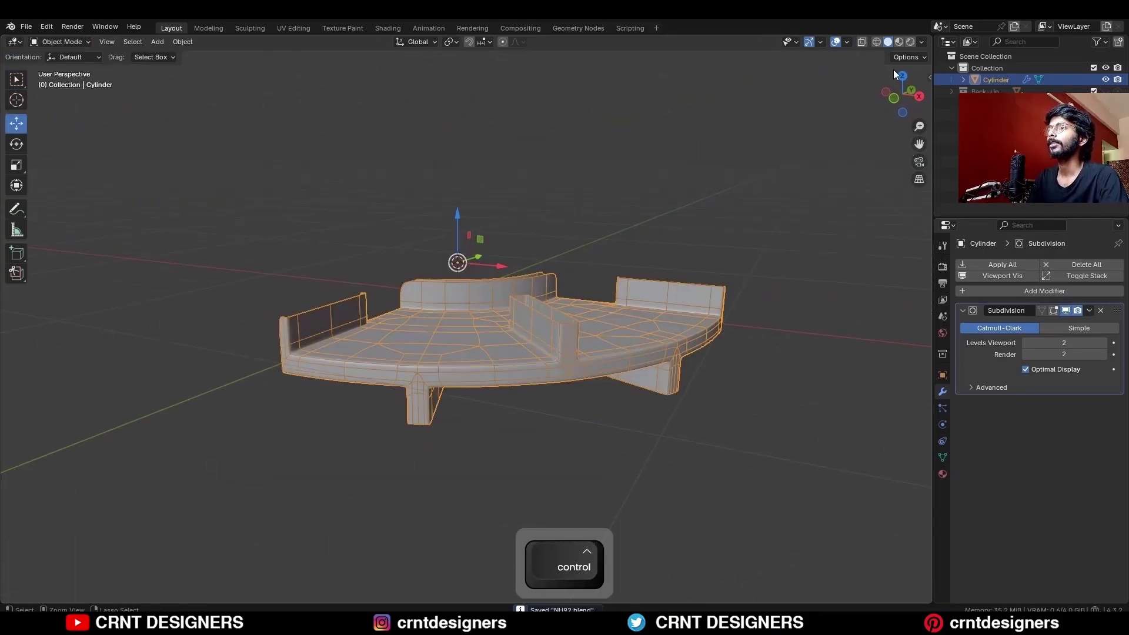
{"action": "left_click", "coordinate": [922, 43]}
{"action": "left_click", "coordinate": [915, 98]}
{"action": "key", "text": "Tab"}
{"action": "key", "text": "KP_7"}
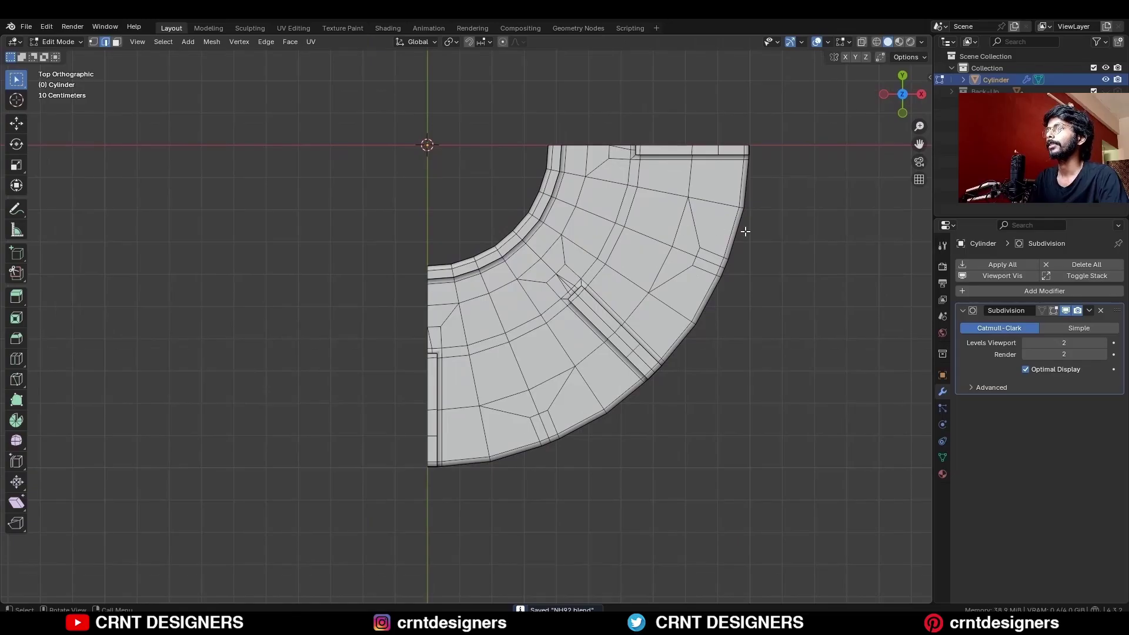
{"action": "key", "text": "a"}
{"action": "left_click", "coordinate": [210, 41]}
{"action": "left_click", "coordinate": [237, 212]}
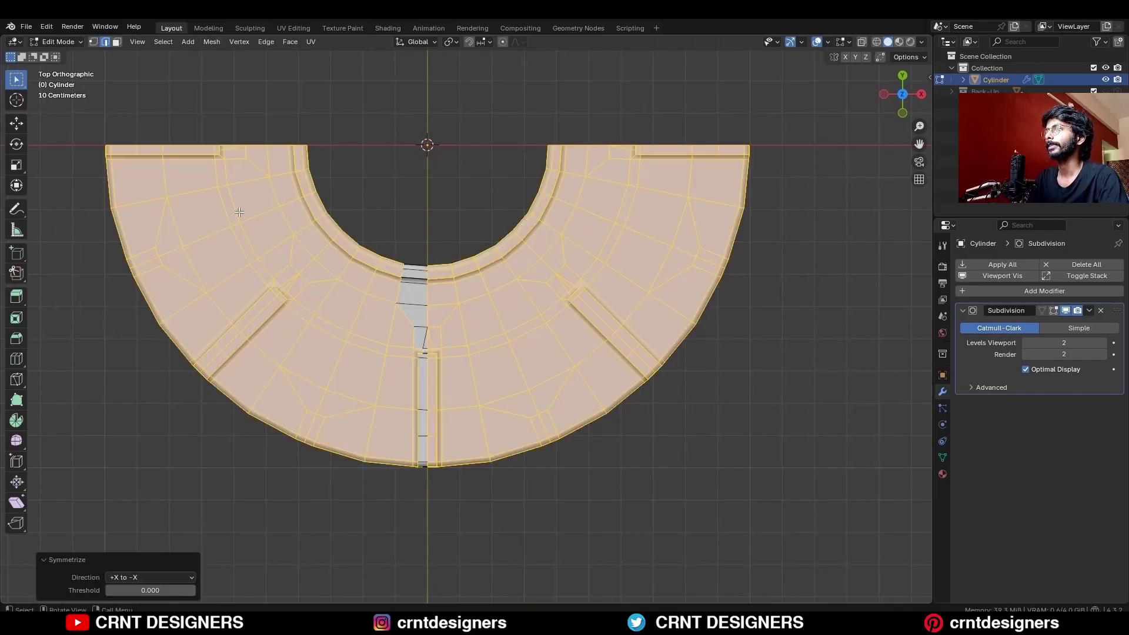
Step: Symmetrize the whole half ring across the Y axis to complete the full ring
{"action": "key", "text": "a"}
{"action": "left_click", "coordinate": [210, 42]}
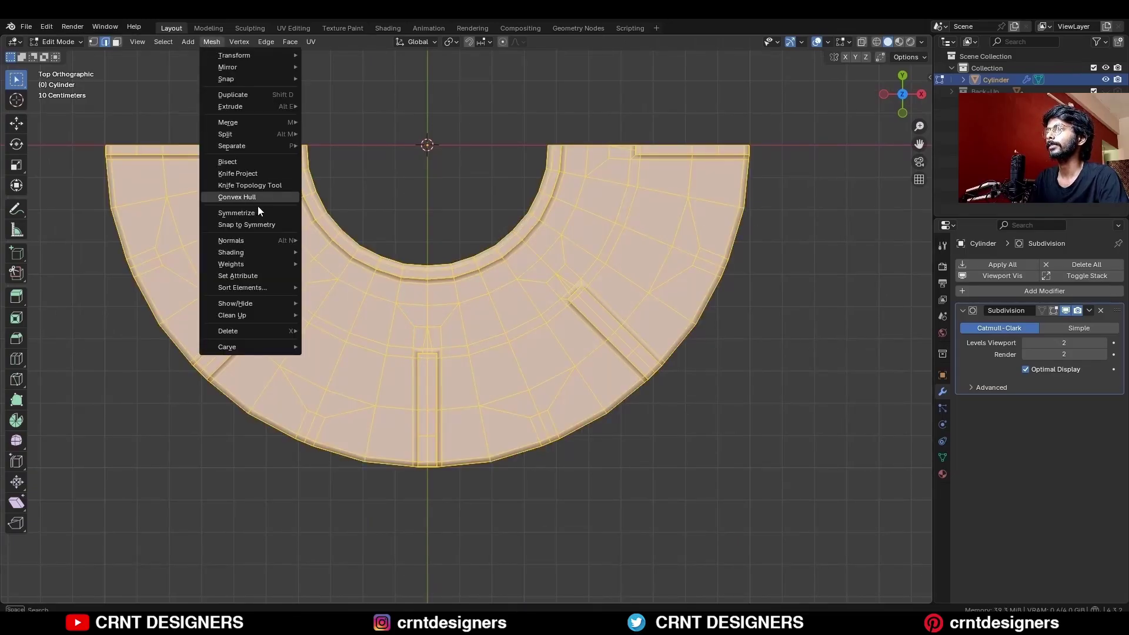
{"action": "left_click", "coordinate": [253, 212]}
{"action": "left_click", "coordinate": [686, 506]}
{"action": "key", "text": "Tab"}
Step: Symmetrize the full ring from -Z to +Z to make a second deck and save the file
{"action": "middle_click_drag", "start_coordinate": [605, 488], "coordinate": [603, 383]}
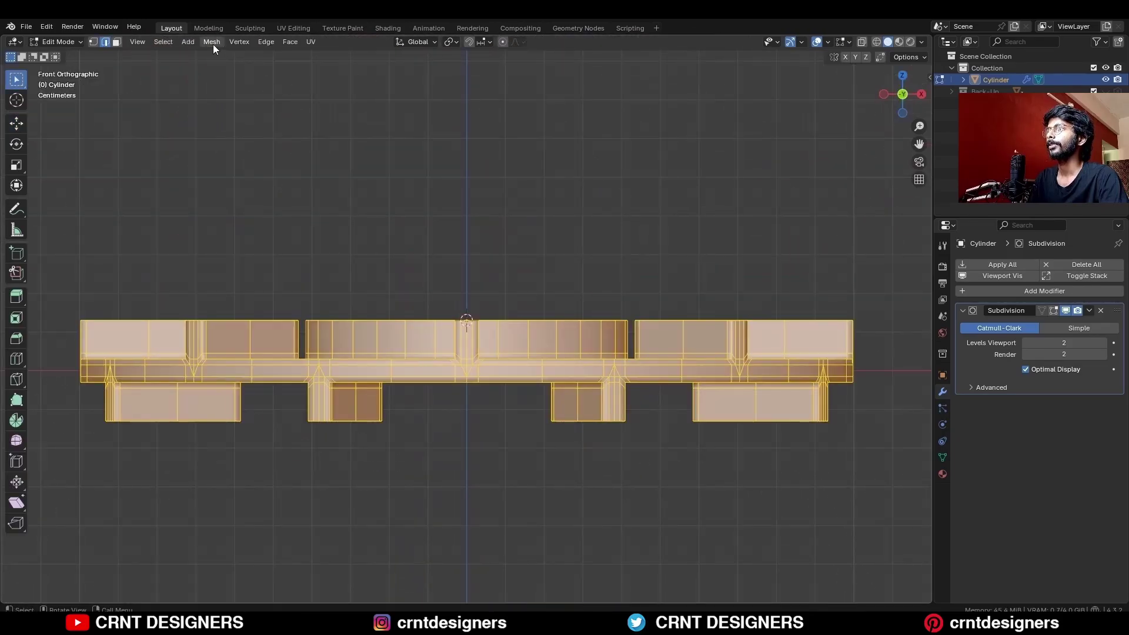
{"action": "left_click", "coordinate": [211, 42]}
{"action": "left_click", "coordinate": [229, 209]}
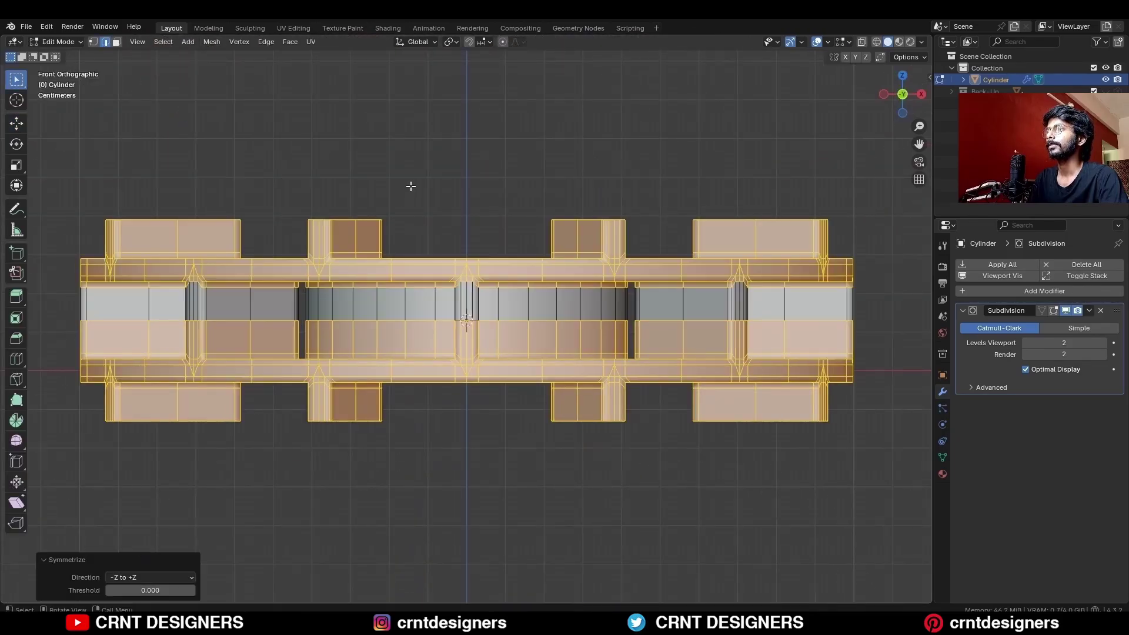
{"action": "key", "text": "Tab"}
{"action": "key", "text": "alt+z"}
{"action": "middle_click_drag", "start_coordinate": [484, 249], "coordinate": [509, 263]}
{"action": "key", "text": "ctrl+s"}
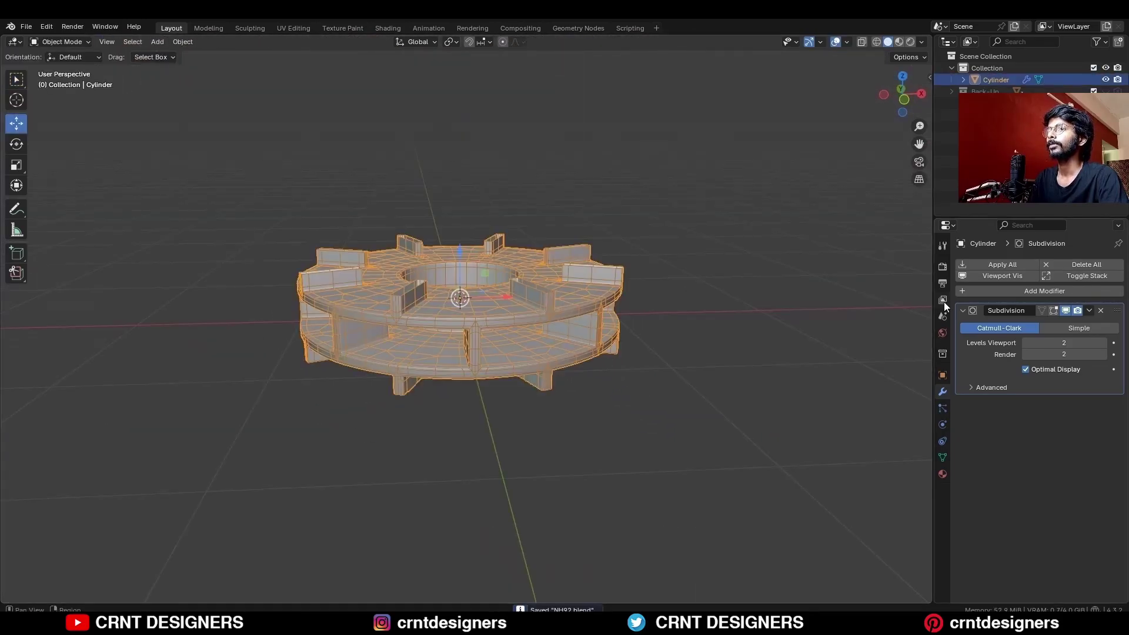
Step: Add an Array modifier to the ring with a relative offset of X 0 and Z 1
{"action": "left_click", "coordinate": [962, 310]}
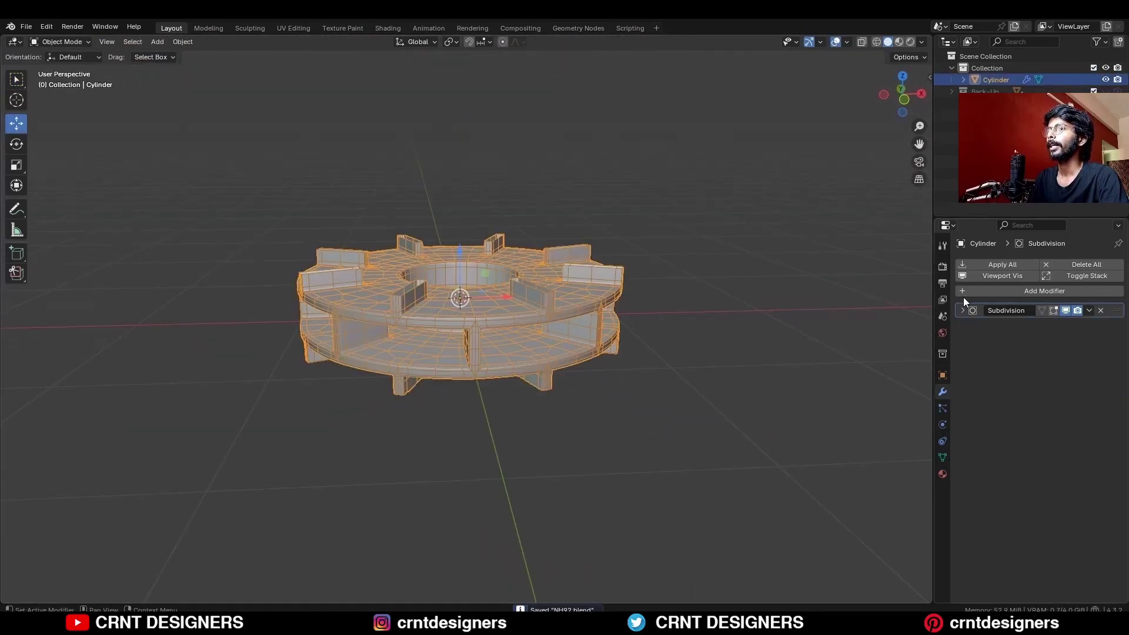
{"action": "left_click", "coordinate": [963, 293]}
{"action": "mouse_move", "coordinate": [963, 294]}
{"action": "left_click", "coordinate": [1017, 294]}
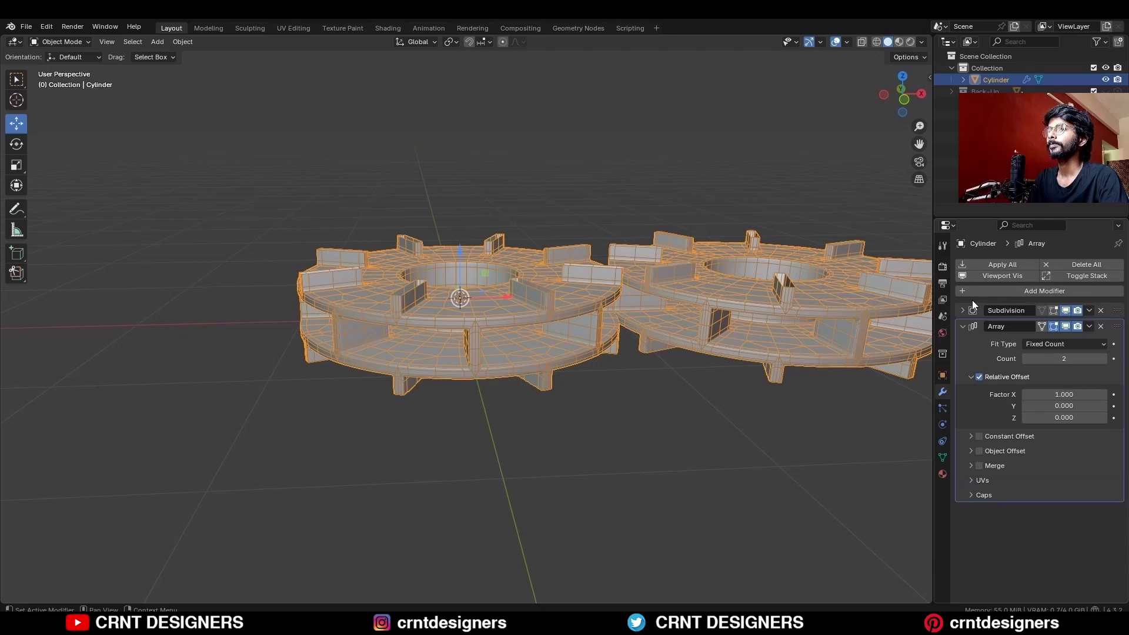
{"action": "left_click", "coordinate": [1064, 417]}
{"action": "type", "text": "1"}
{"action": "key", "text": "Return"}
{"action": "left_click", "coordinate": [1064, 394]}
{"action": "type", "text": "0"}
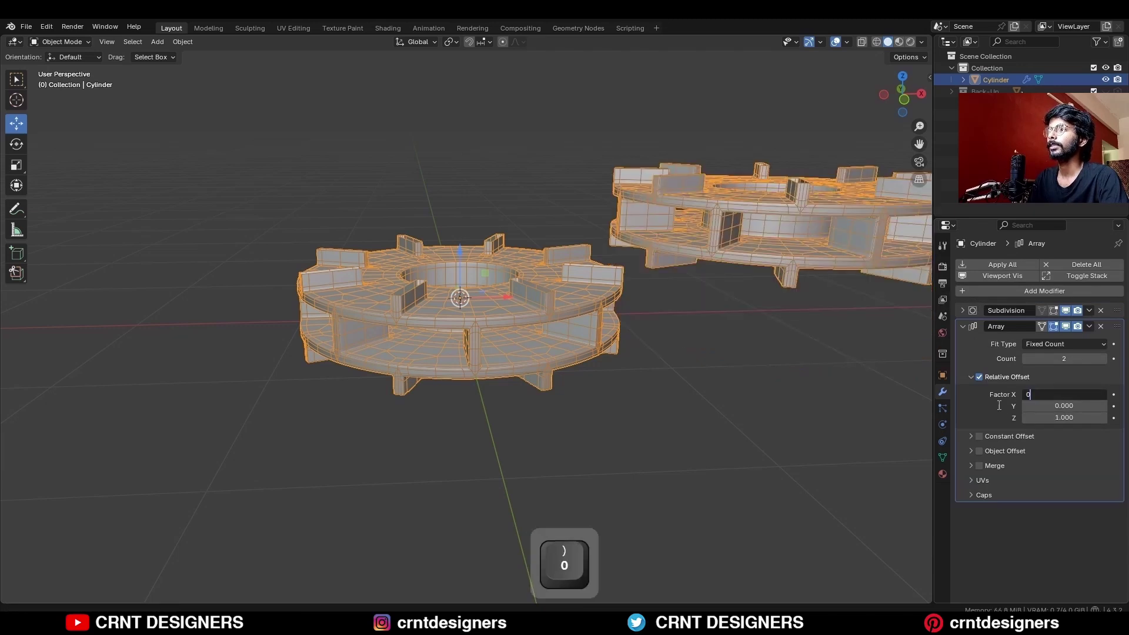
{"action": "key", "text": "Return"}
Step: Move the Array modifier above the Subdivision modifier and remove the Subdivision modifier
{"action": "left_click_drag", "start_coordinate": [1117, 327], "coordinate": [1116, 274]}
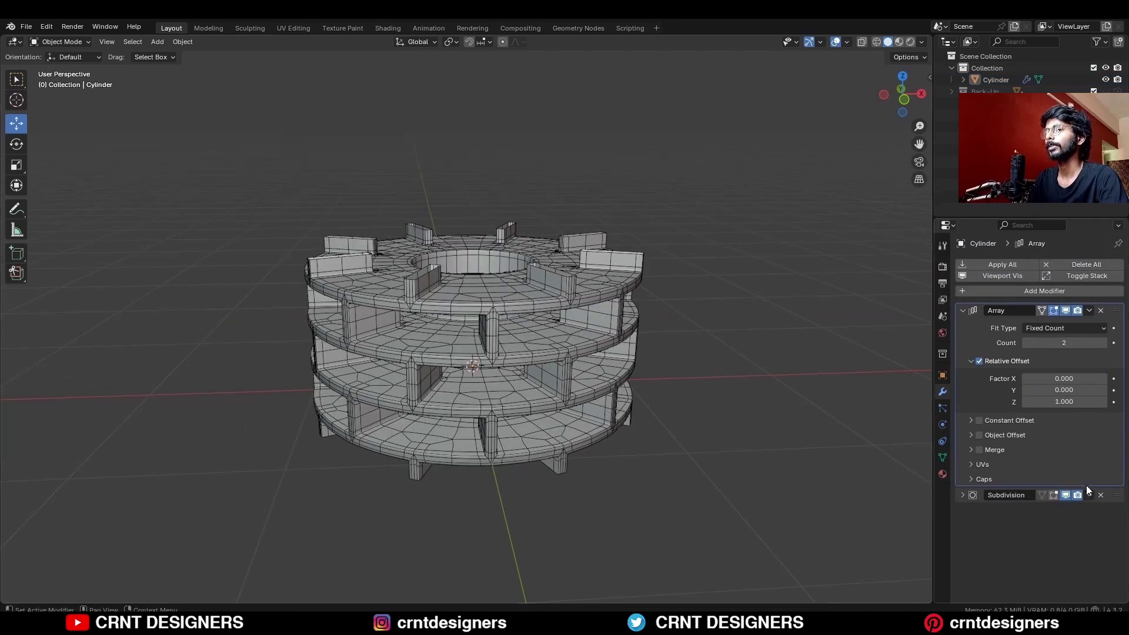
{"action": "left_click", "coordinate": [1101, 494]}
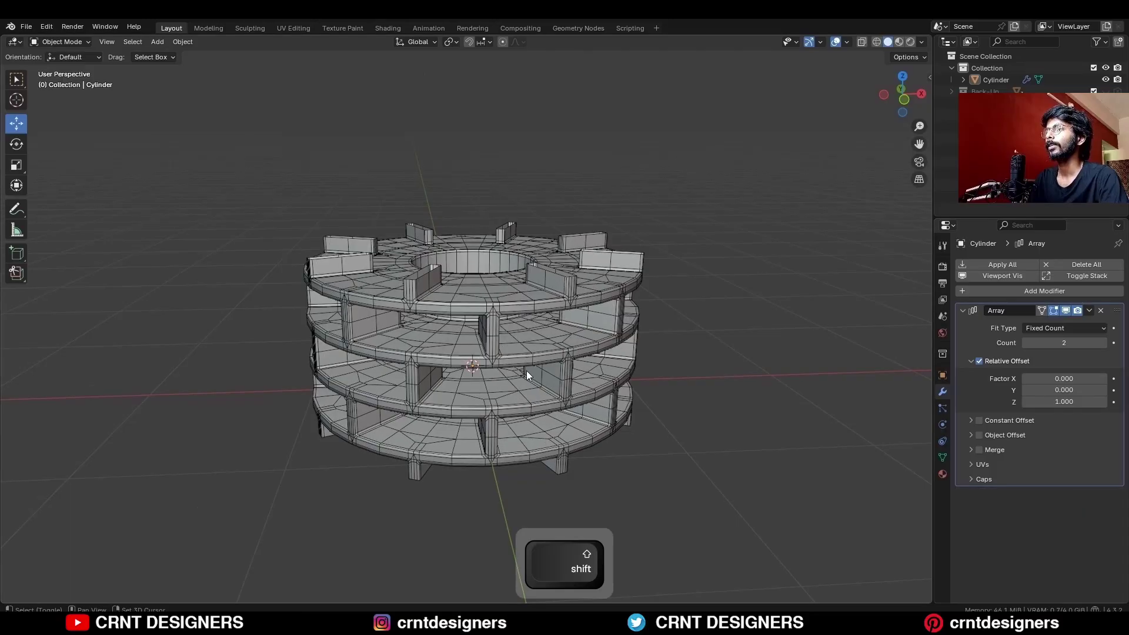
{"action": "middle_click_drag", "start_coordinate": [527, 371], "coordinate": [523, 327], "text": "shift"}
{"action": "left_click", "coordinate": [523, 326]}
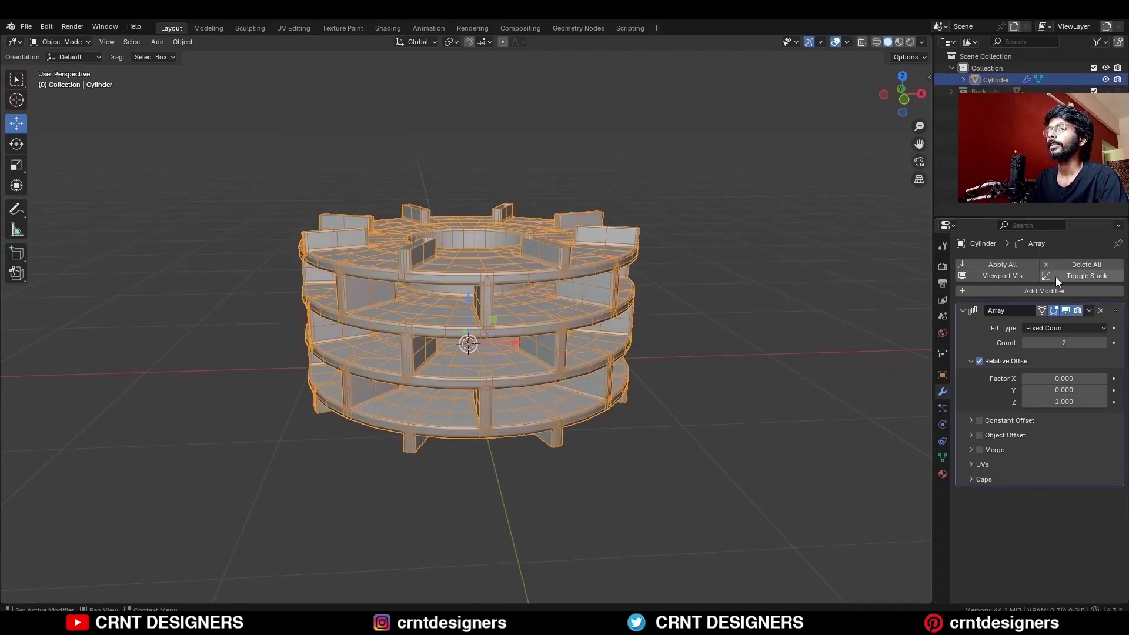
Step: Increase the Array count to 3, save the file and apply the modifier
{"action": "left_click", "coordinate": [1104, 342]}
{"action": "left_click", "coordinate": [844, 270]}
{"action": "key", "text": "alt+shift+z"}
{"action": "middle_click_drag", "start_coordinate": [555, 253], "coordinate": [547, 277], "text": "ctrl"}
{"action": "mouse_move", "coordinate": [547, 276]}
{"action": "middle_mouse_down"}
{"action": "mouse_move", "coordinate": [537, 235]}
{"action": "mouse_move", "coordinate": [555, 278]}
{"action": "middle_mouse_up"}
{"action": "key", "text": "ctrl+s"}
{"action": "key", "text": "shift+alt+z"}
{"action": "left_click", "coordinate": [555, 277]}
{"action": "left_click", "coordinate": [1089, 310]}
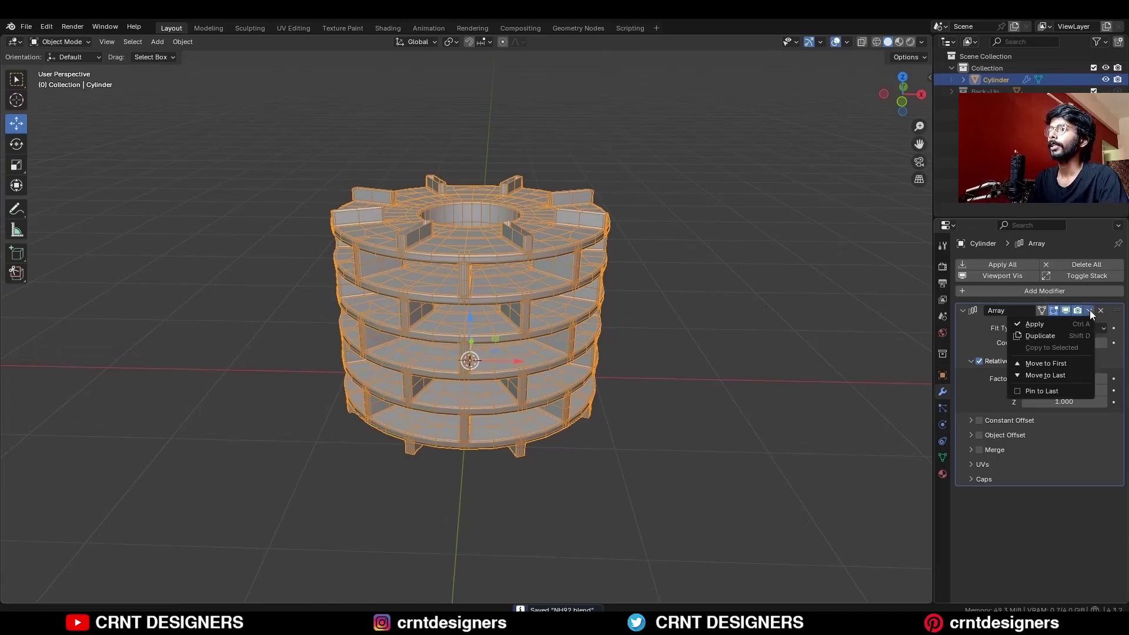
{"action": "left_click", "coordinate": [1049, 325]}
Step: Merge the overlapping vertices of the whole mesh and add a Subdivision modifier with 2 levels
{"action": "key", "text": "Tab"}
{"action": "key", "text": "a"}
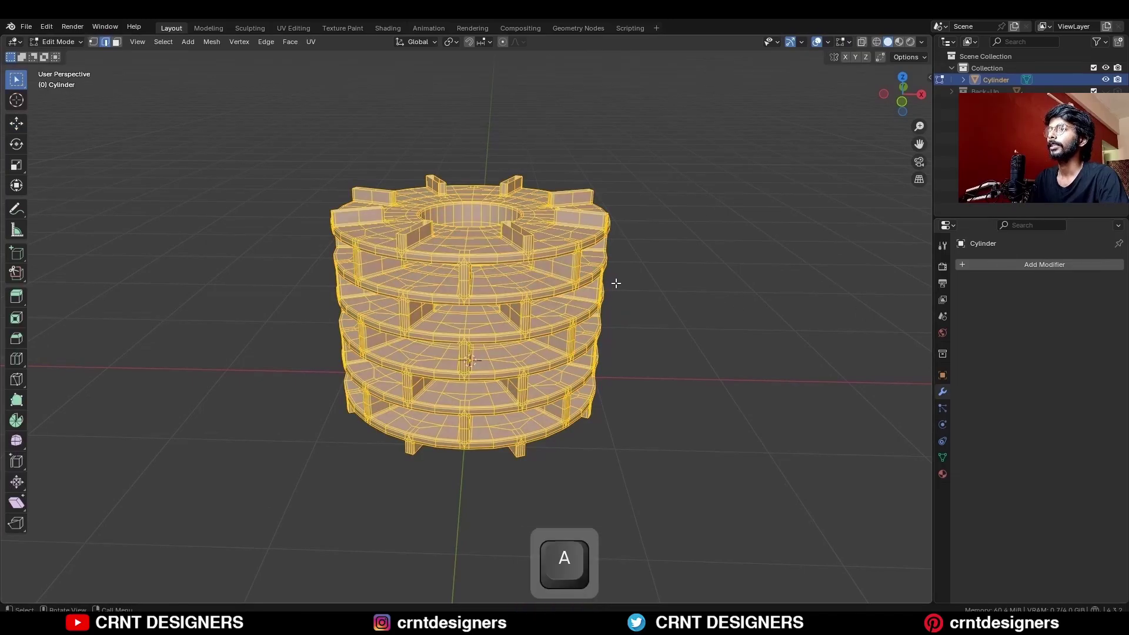
{"action": "key", "text": "m"}
{"action": "left_click", "coordinate": [617, 324]}
{"action": "key", "text": "Tab"}
Step: Select all faces of the slats standing above the topmost deck through the mesh and delete them
{"action": "key", "text": "alt+z"}
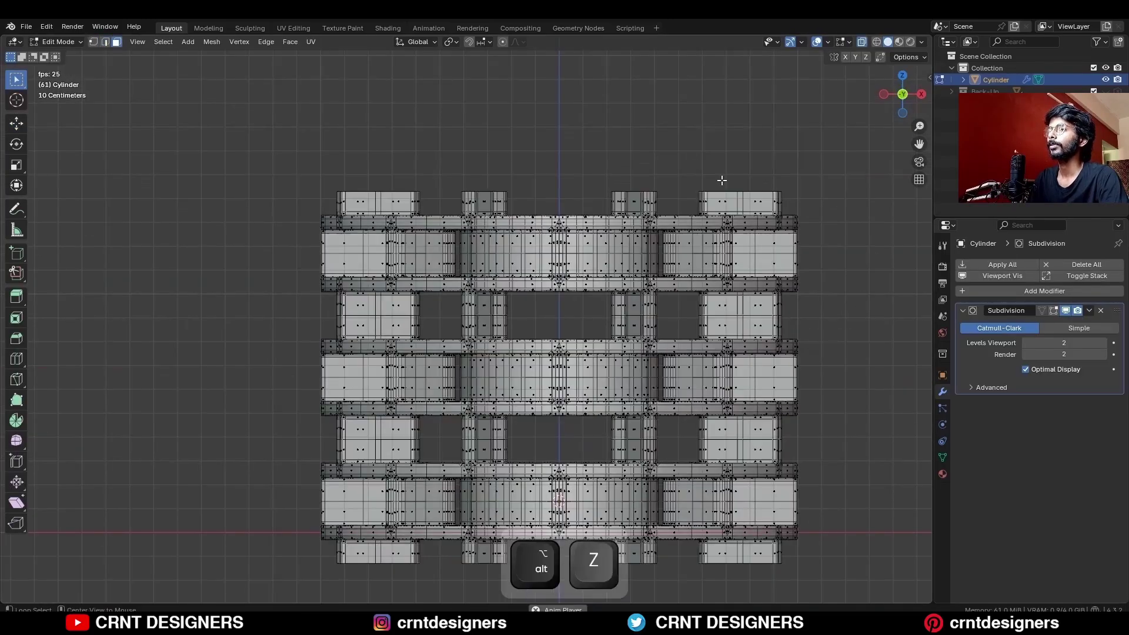
{"action": "key", "text": "3"}
{"action": "left_click_drag", "start_coordinate": [827, 160], "coordinate": [312, 209]}
{"action": "key", "text": "alt+z"}
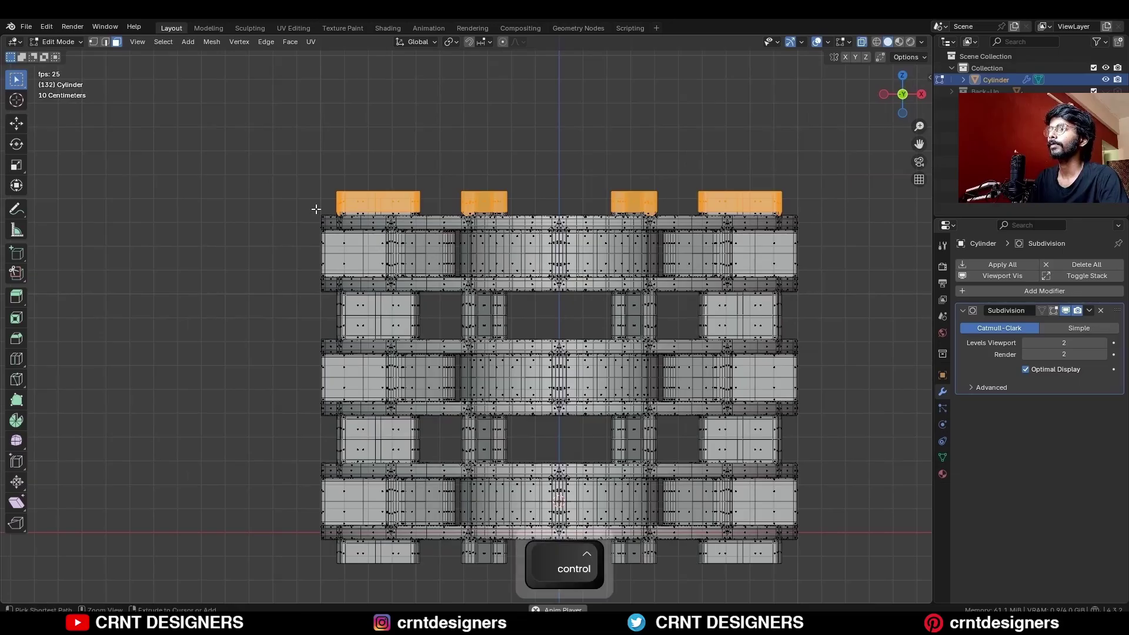
{"action": "middle_click_drag", "start_coordinate": [311, 208], "coordinate": [686, 231]}
{"action": "key", "text": "x"}
{"action": "left_click", "coordinate": [686, 230]}
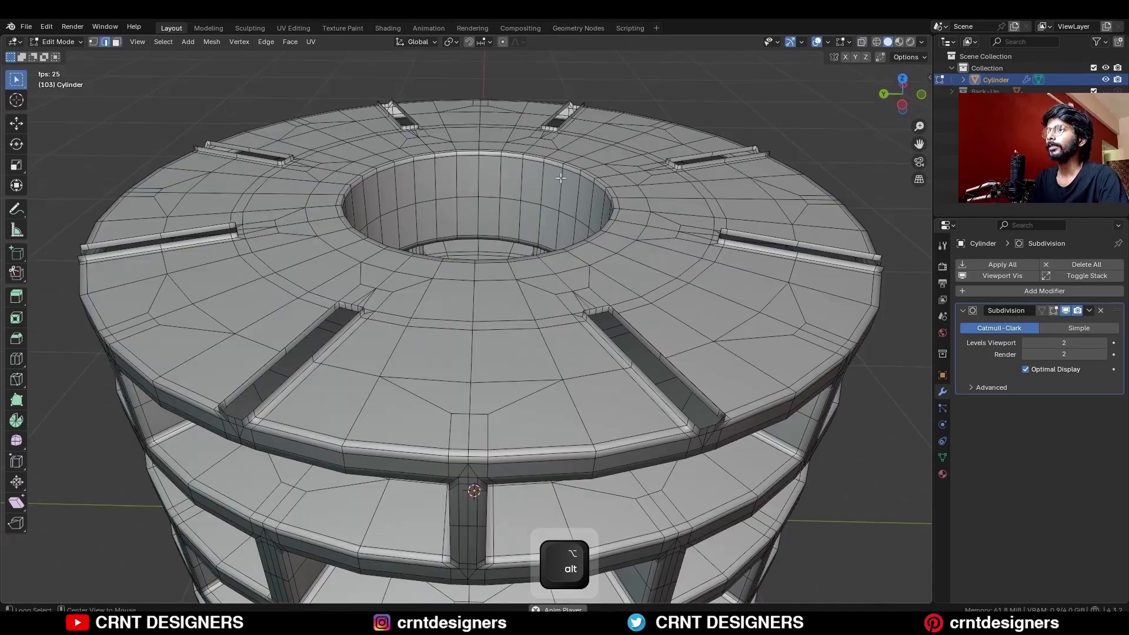
Step: Snap the 3D cursor to the top deck's inner rim loop and flatten all top-surface vertices to it by scaling Z to 0
{"action": "key", "text": "shift+s"}
{"action": "left_click", "coordinate": [651, 236]}
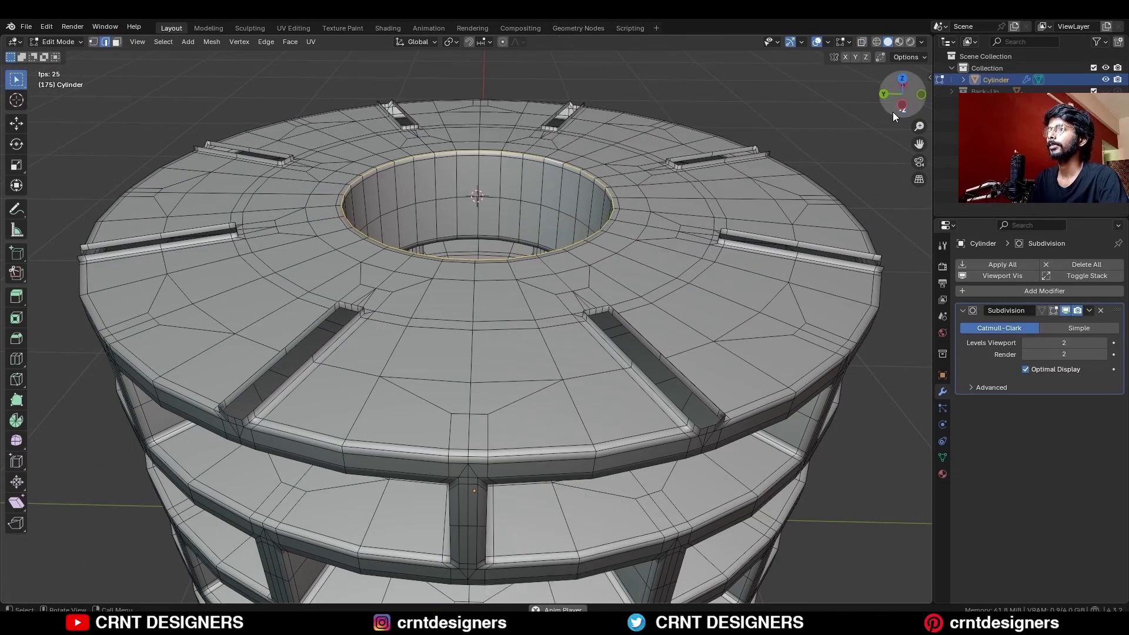
{"action": "left_click", "coordinate": [900, 105]}
{"action": "key", "text": "alt+z"}
{"action": "key", "text": "1"}
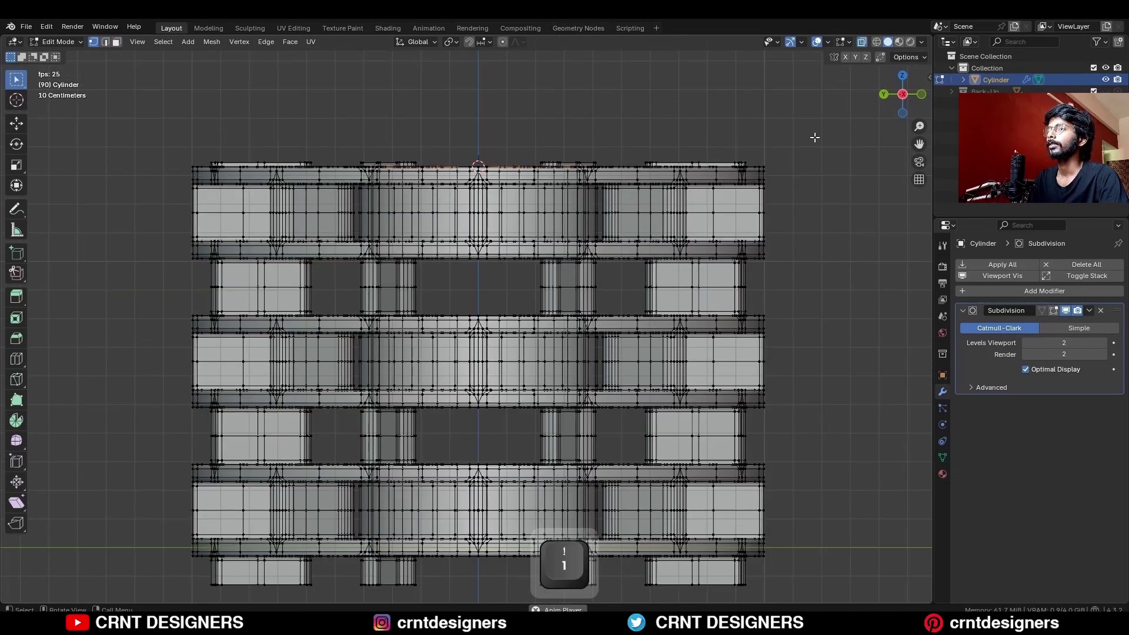
{"action": "left_click_drag", "start_coordinate": [822, 124], "coordinate": [175, 172]}
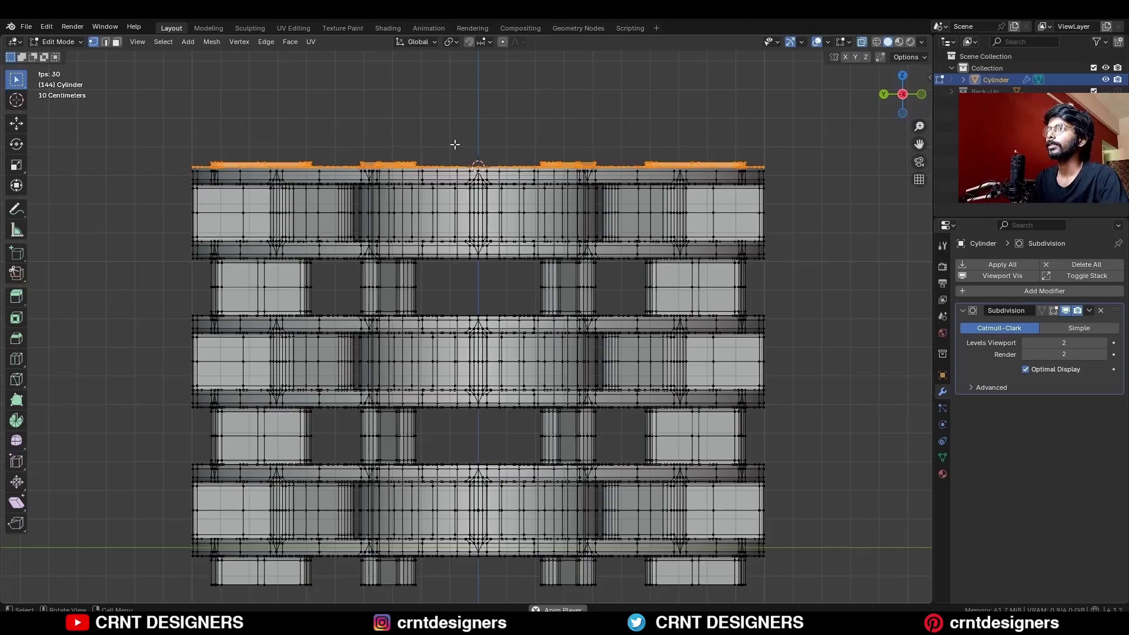
{"action": "key", "text": "alt+z"}
{"action": "left_click", "coordinate": [451, 42]}
{"action": "left_click", "coordinate": [471, 73]}
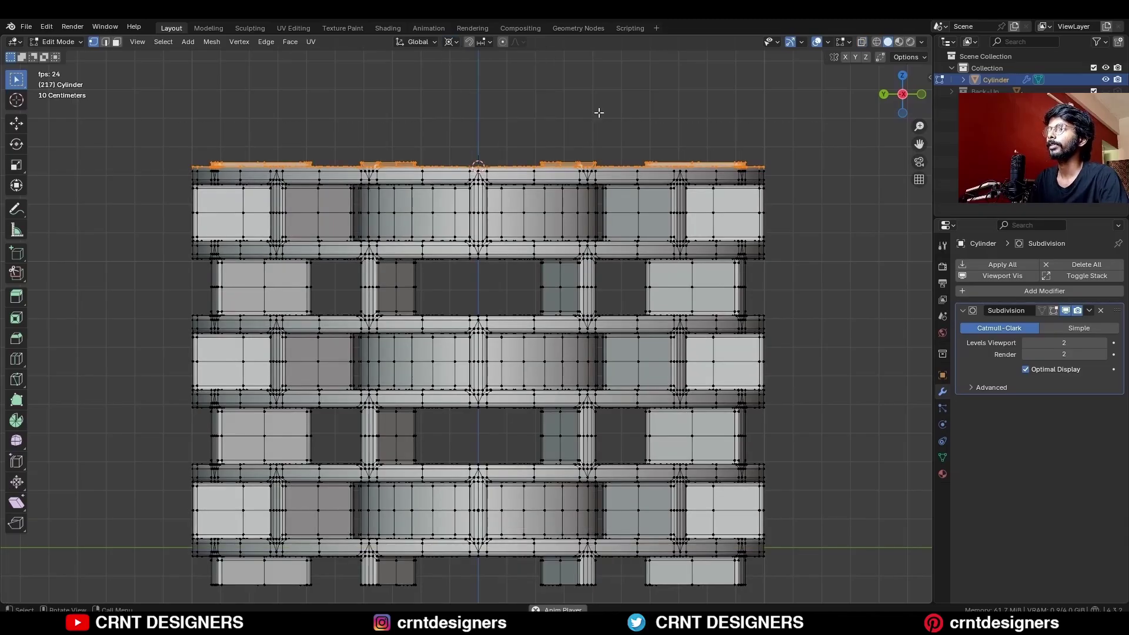
{"action": "key", "text": "s"}
{"action": "key", "text": "z"}
{"action": "key", "text": "0"}
{"action": "left_click", "coordinate": [645, 111]}
Step: Expand the flattened selection by one ring and merge its overlapping vertices by distance
{"action": "middle_click_drag", "start_coordinate": [645, 111], "coordinate": [667, 221]}
{"action": "key", "text": "alt+z"}
{"action": "key", "text": "alt+z"}
{"action": "scroll", "coordinate": [666, 221], "scroll_direction": "up", "scroll_amount": 4}
{"action": "key", "text": "ctrl+z"}
{"action": "key", "text": "3"}
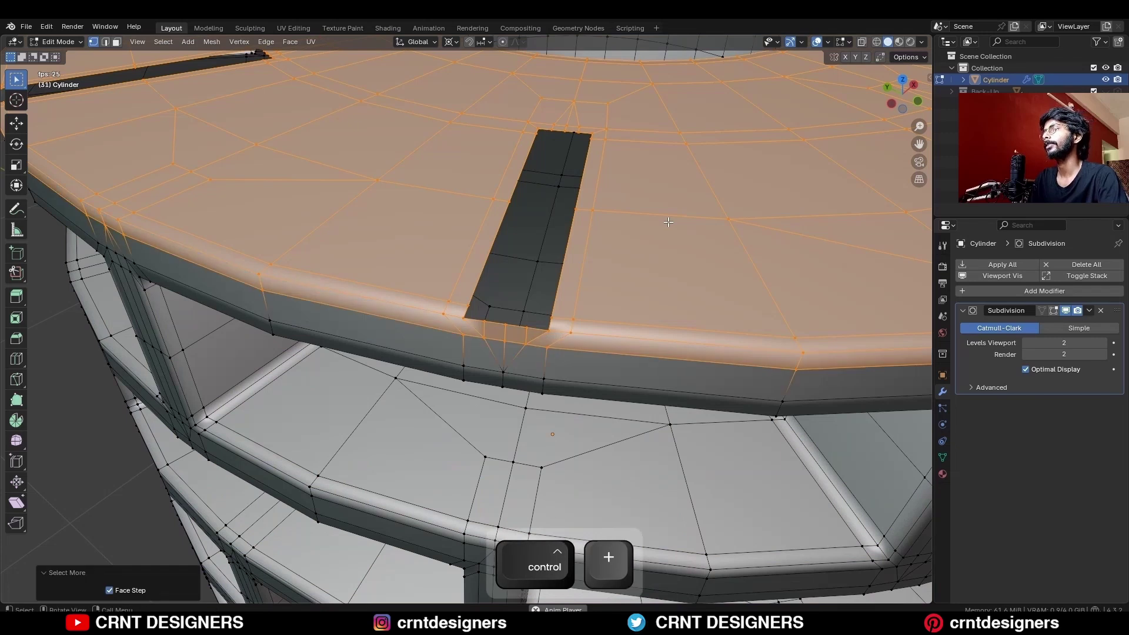
{"action": "key", "text": "m"}
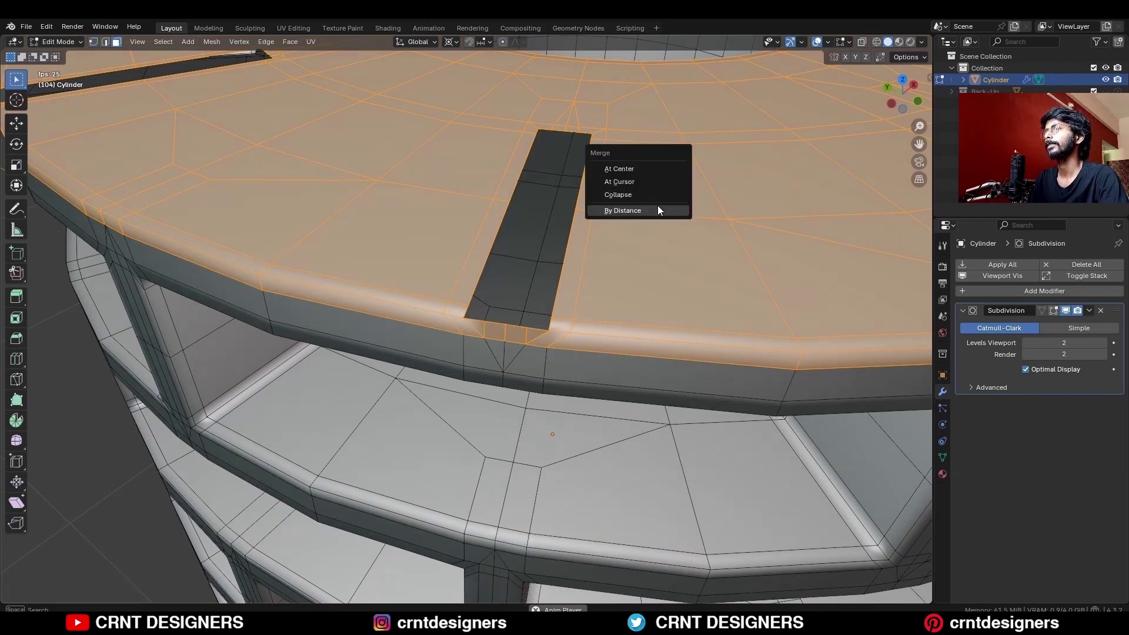
{"action": "left_click", "coordinate": [658, 206]}
Step: Close the first open slot in the top deck with Grid Fill on its boundary edge loop
{"action": "key", "text": "2"}
{"action": "left_click", "coordinate": [569, 259], "text": "alt"}
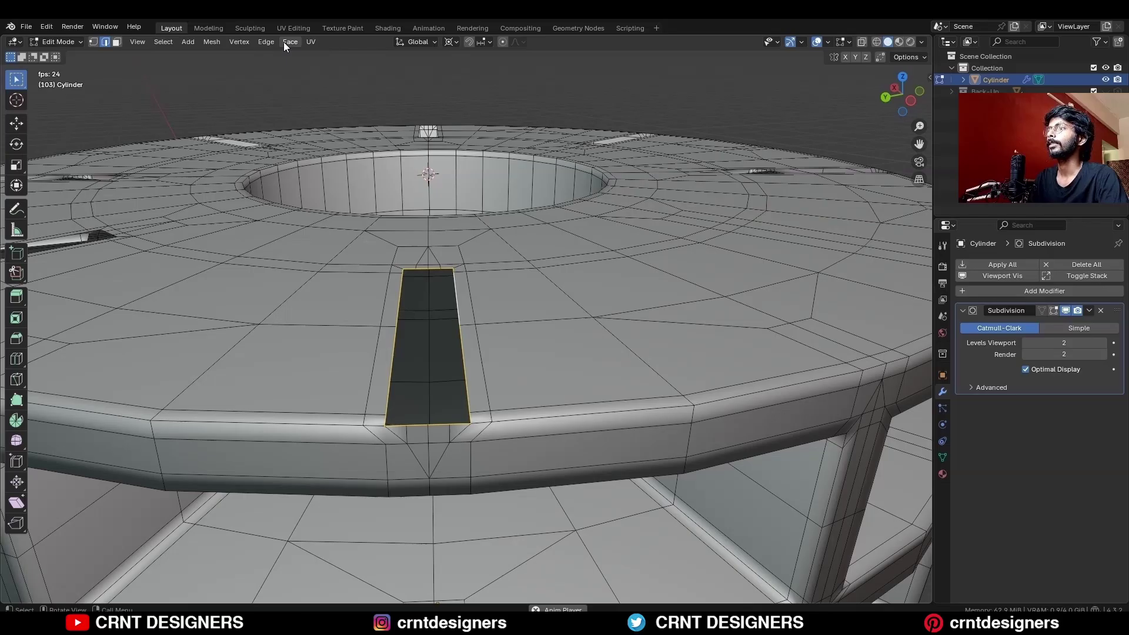
{"action": "left_click", "coordinate": [283, 41]}
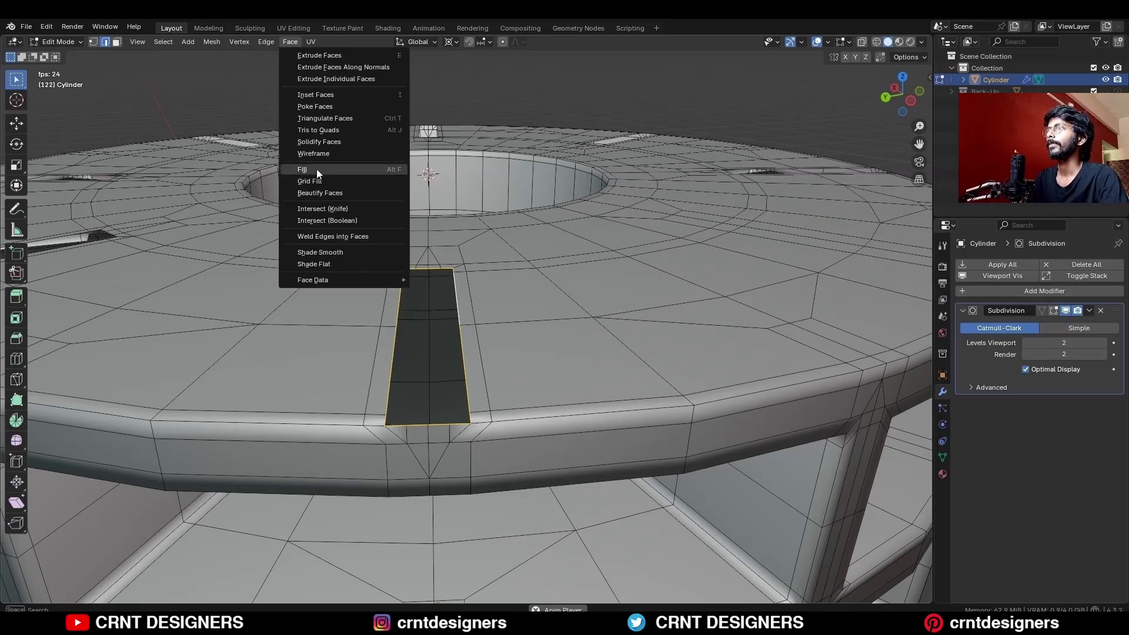
{"action": "left_click", "coordinate": [317, 169]}
Step: Dissolve the redundant lengthwise edges across the filled slot and the triangular edges at its two ends
{"action": "middle_click_drag", "start_coordinate": [500, 308], "coordinate": [495, 259]}
{"action": "left_click", "coordinate": [496, 259], "text": "alt"}
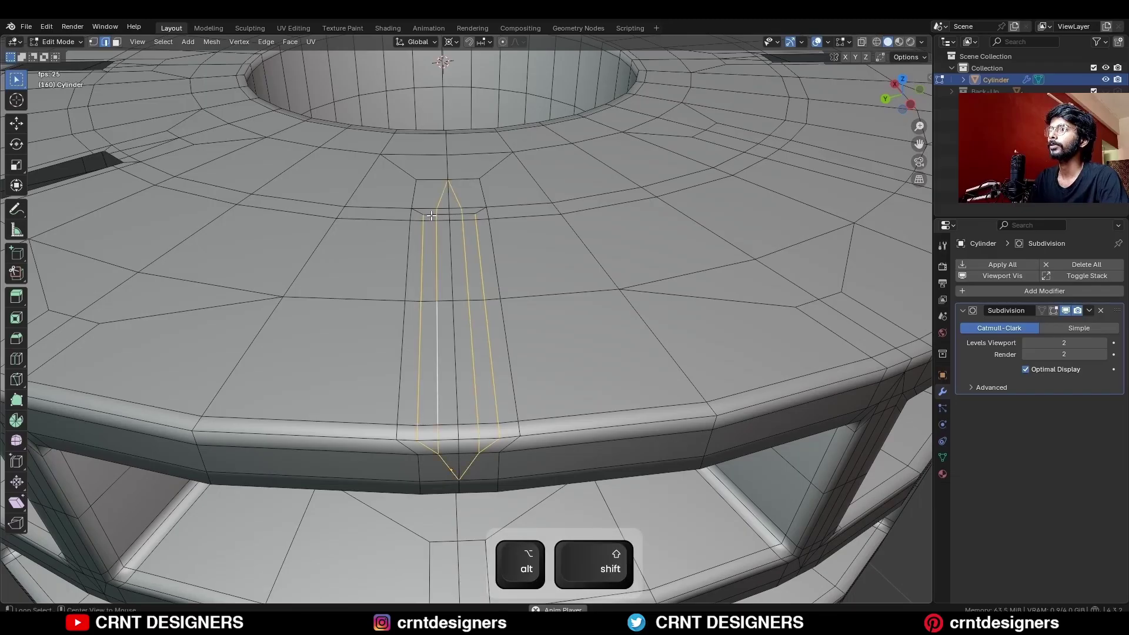
{"action": "key", "text": "ctrl+x"}
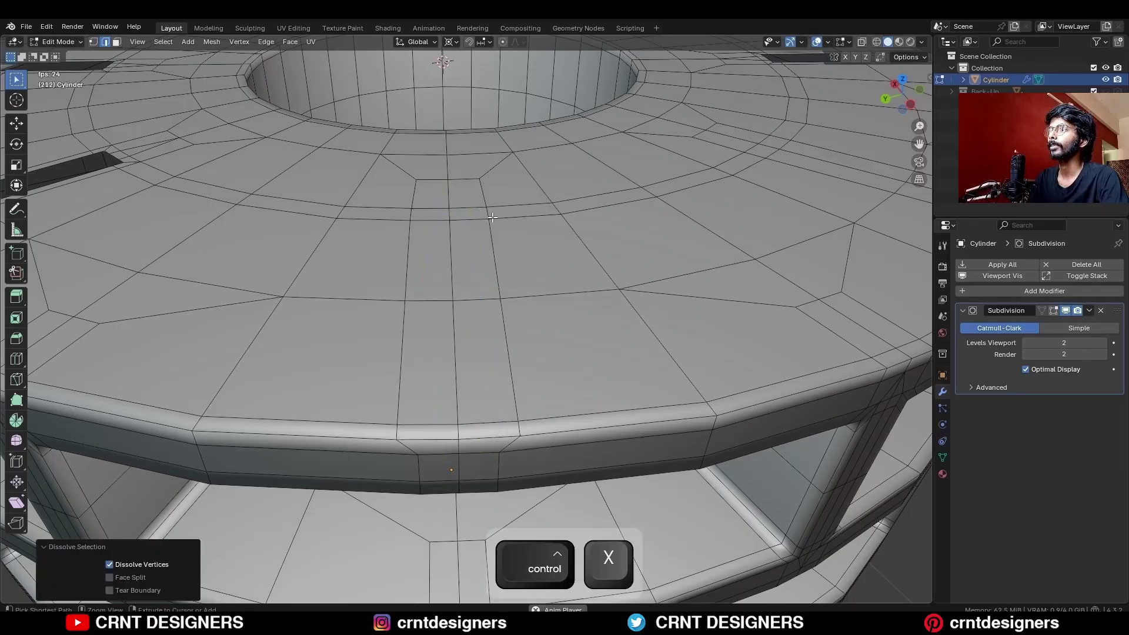
Step: Grid-fill the adjacent top slot and dissolve its redundant edges, treating the remaining slots of the deck the same way
{"action": "scroll", "coordinate": [492, 218], "scroll_direction": "down", "scroll_amount": 2}
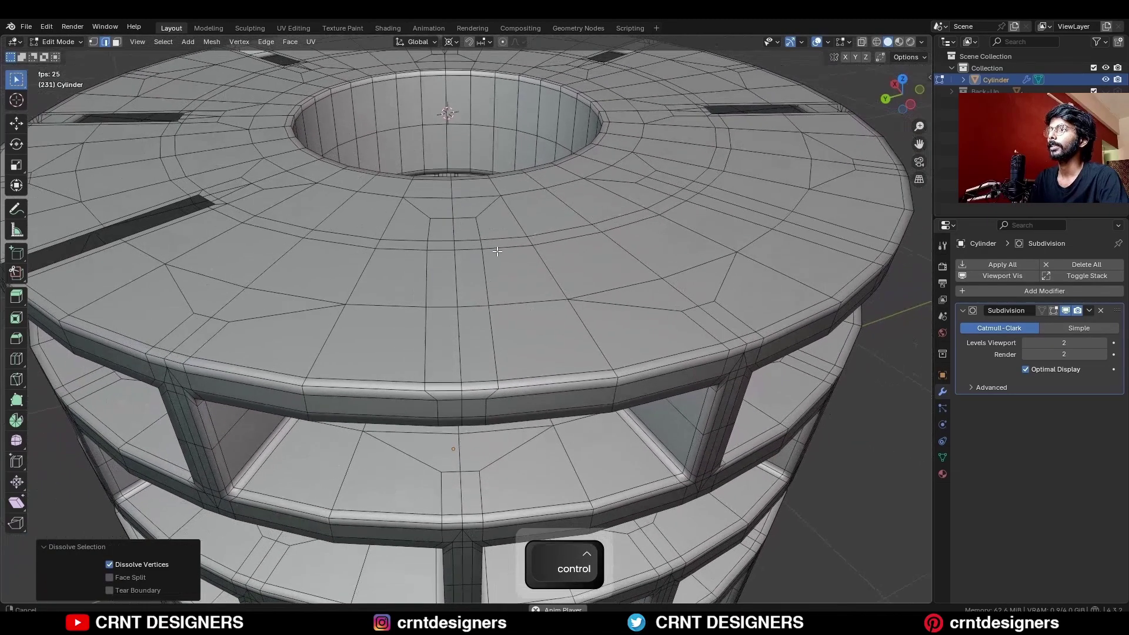
{"action": "middle_click_drag", "start_coordinate": [493, 218], "coordinate": [507, 214], "text": "shift"}
{"action": "middle_click_drag", "start_coordinate": [329, 247], "coordinate": [363, 255]}
{"action": "scroll", "coordinate": [364, 255], "scroll_direction": "up", "scroll_amount": 2}
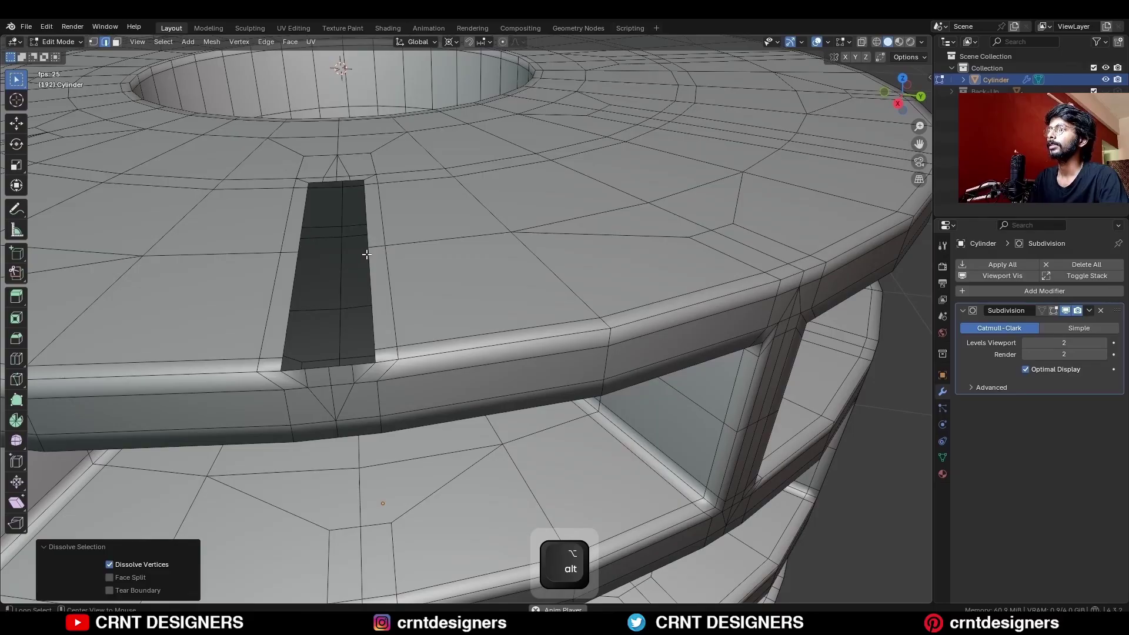
{"action": "left_click", "coordinate": [370, 255], "text": "alt"}
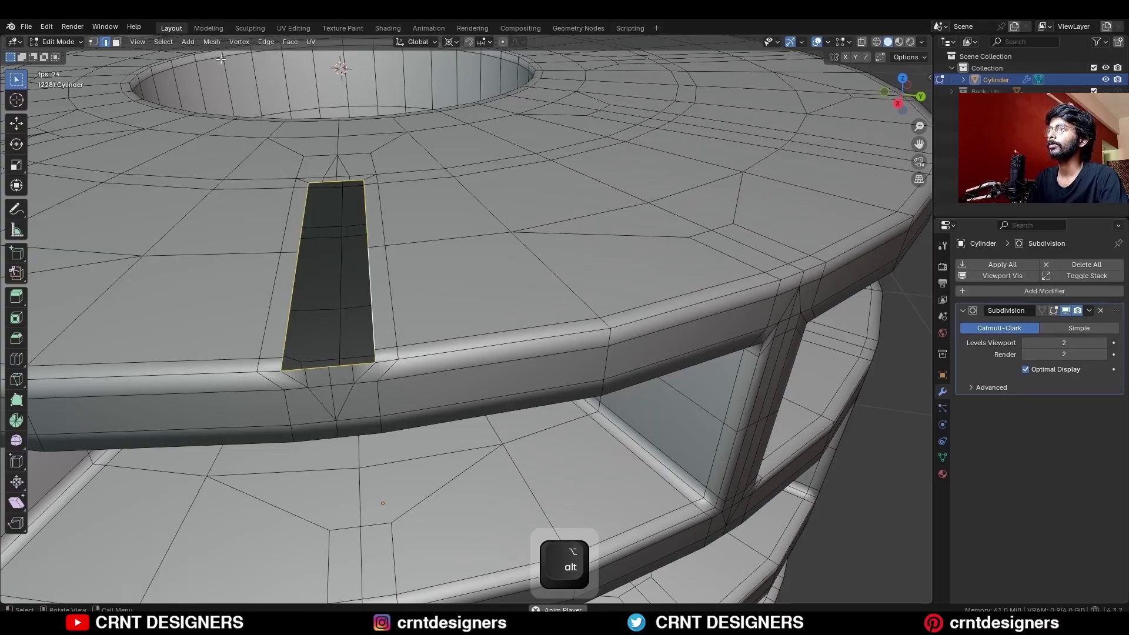
{"action": "left_click", "coordinate": [290, 41]}
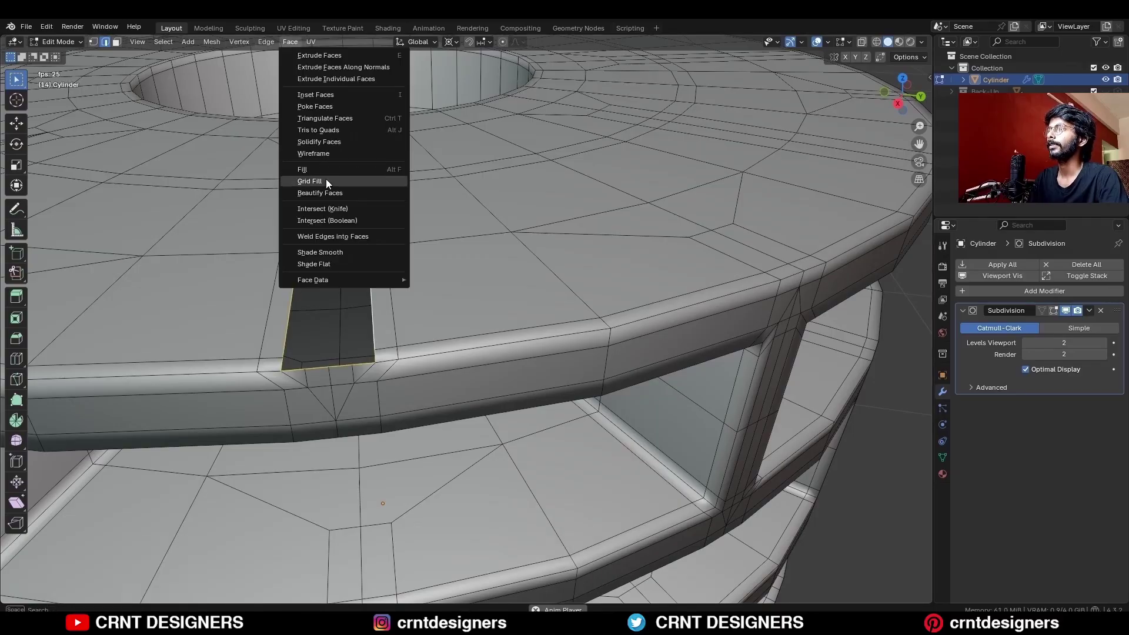
{"action": "left_click", "coordinate": [325, 179]}
{"action": "left_click", "coordinate": [352, 304], "text": "alt"}
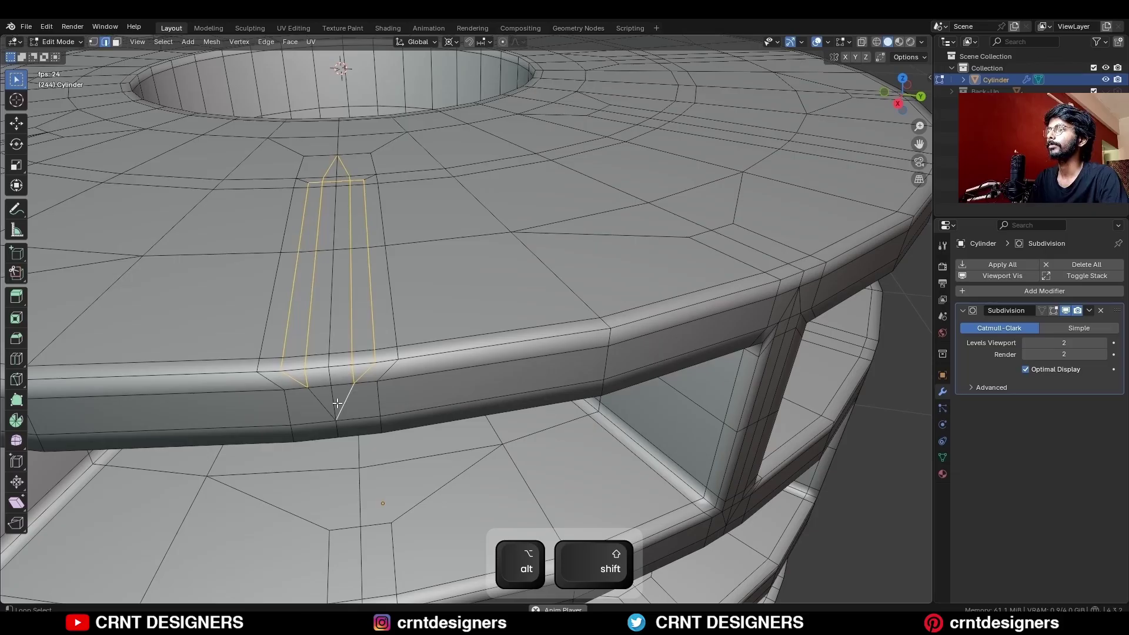
{"action": "key", "text": "ctrl+x"}
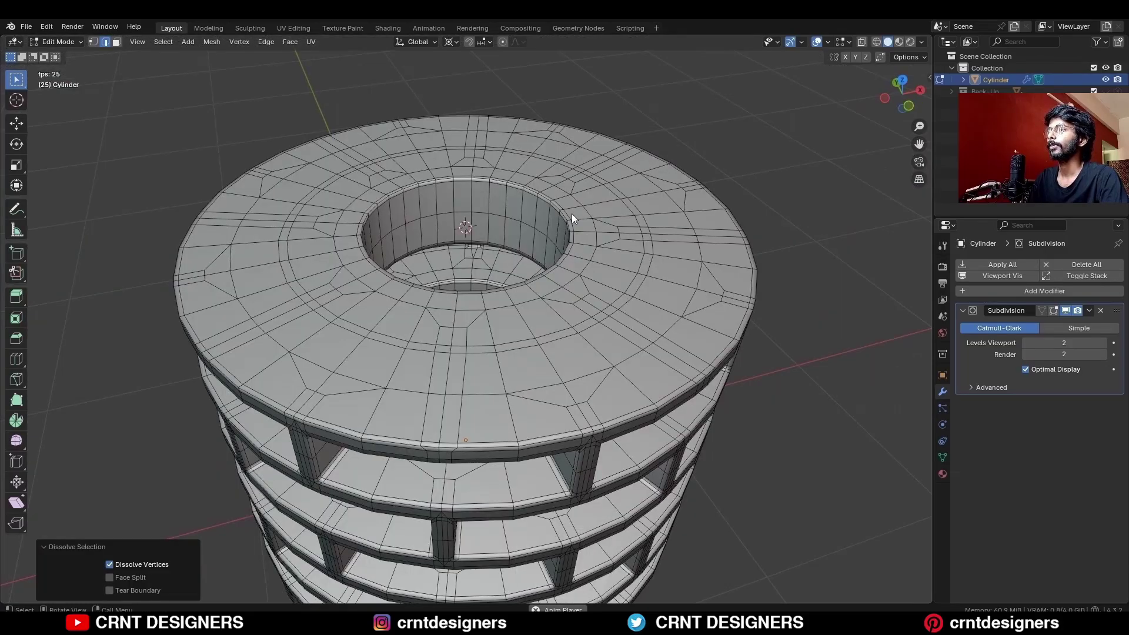
Step: Snap the 3D cursor to the structure's middle edge loop and set the object's origin at that height
{"action": "key", "text": "KP_1"}
{"action": "key", "text": "alt+z"}
{"action": "left_click_drag", "start_coordinate": [689, 324], "coordinate": [198, 355]}
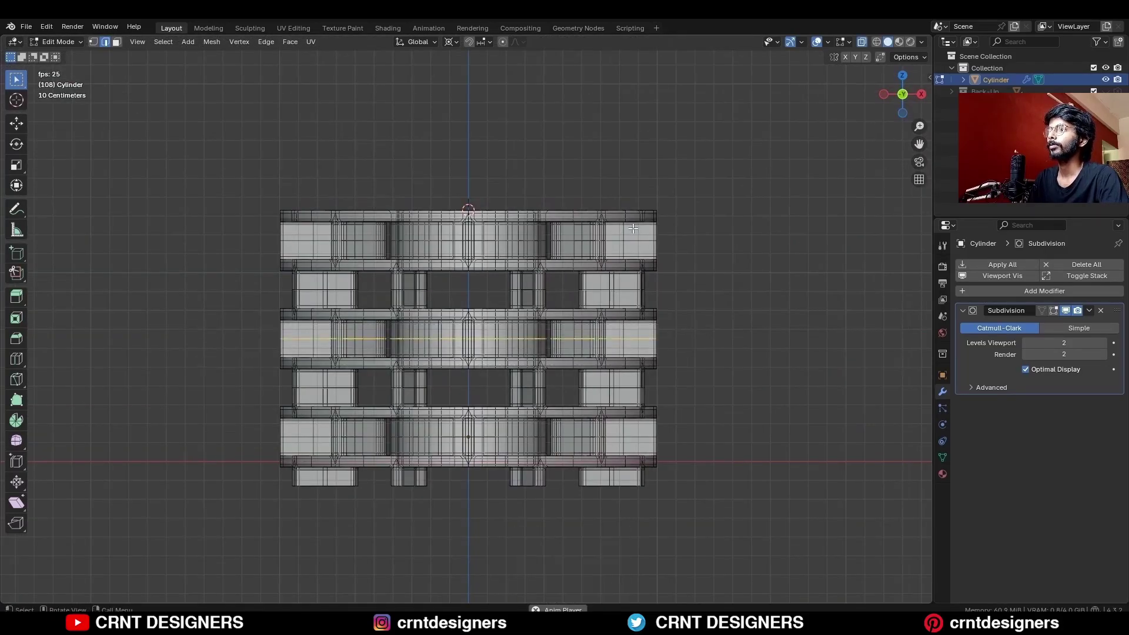
{"action": "key", "text": "shift+s"}
{"action": "key", "text": "Tab"}
{"action": "right_click", "coordinate": [531, 231]}
{"action": "mouse_move", "coordinate": [529, 281]}
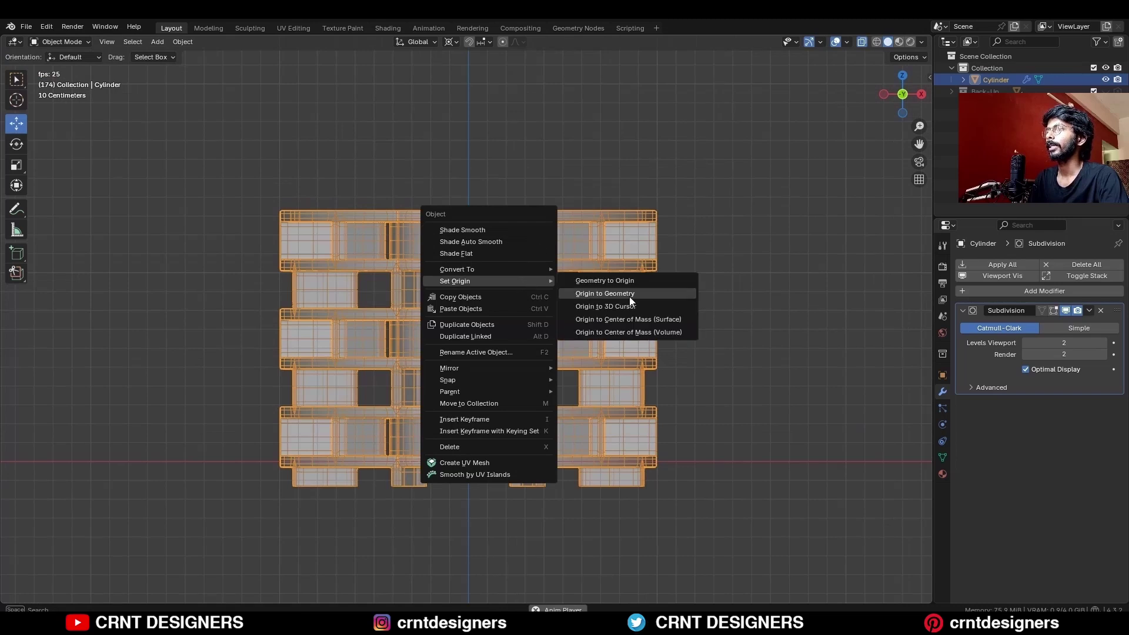
{"action": "left_click", "coordinate": [623, 294]}
Step: Symmetrize the whole mesh along Z so the closed top half replaces the bottom half
{"action": "key", "text": "Tab"}
{"action": "key", "text": "a"}
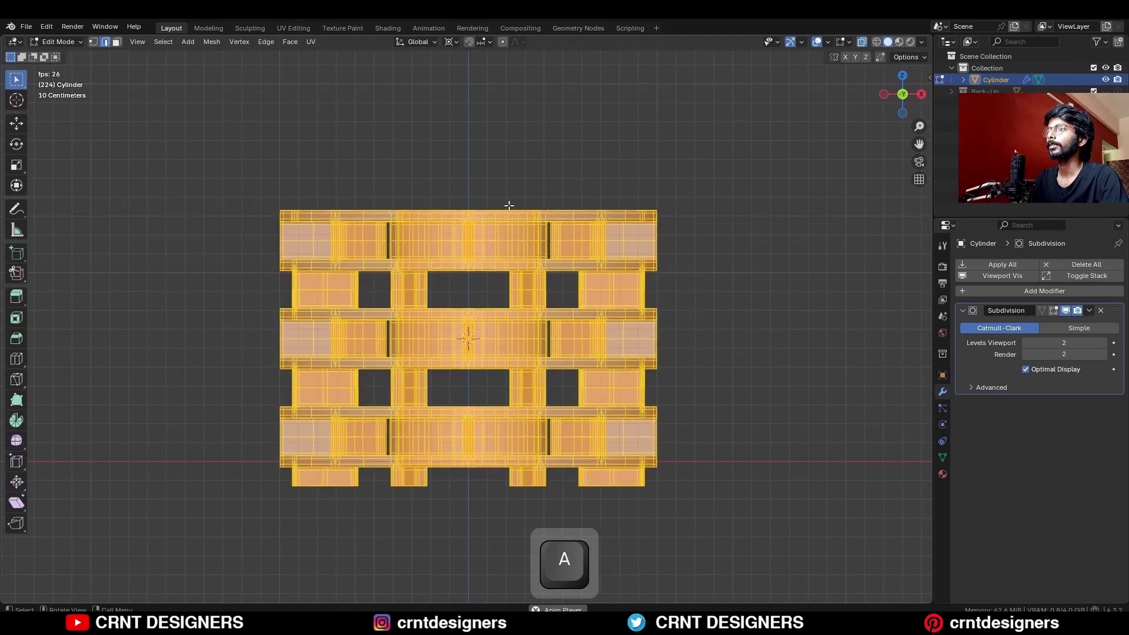
{"action": "left_click", "coordinate": [219, 42]}
{"action": "left_click", "coordinate": [235, 214]}
{"action": "key", "text": "alt+a"}
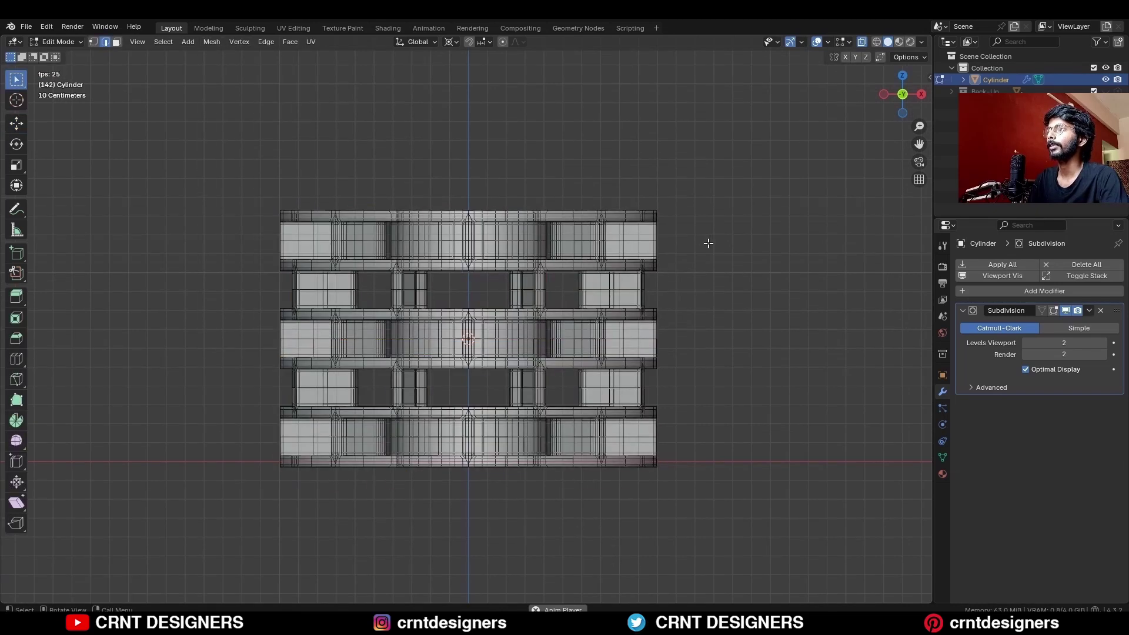
Step: Return to Object Mode with X-ray off and save the file
{"action": "key", "text": "Tab"}
{"action": "key", "text": "alt+z"}
{"action": "middle_click_drag", "start_coordinate": [692, 206], "coordinate": [650, 255]}
{"action": "key", "text": "ctrl+s"}
Step: Hide the viewport overlays to check the clean shape of the whole structure and save the file again
{"action": "scroll", "coordinate": [604, 279], "scroll_direction": "down", "scroll_amount": 3}
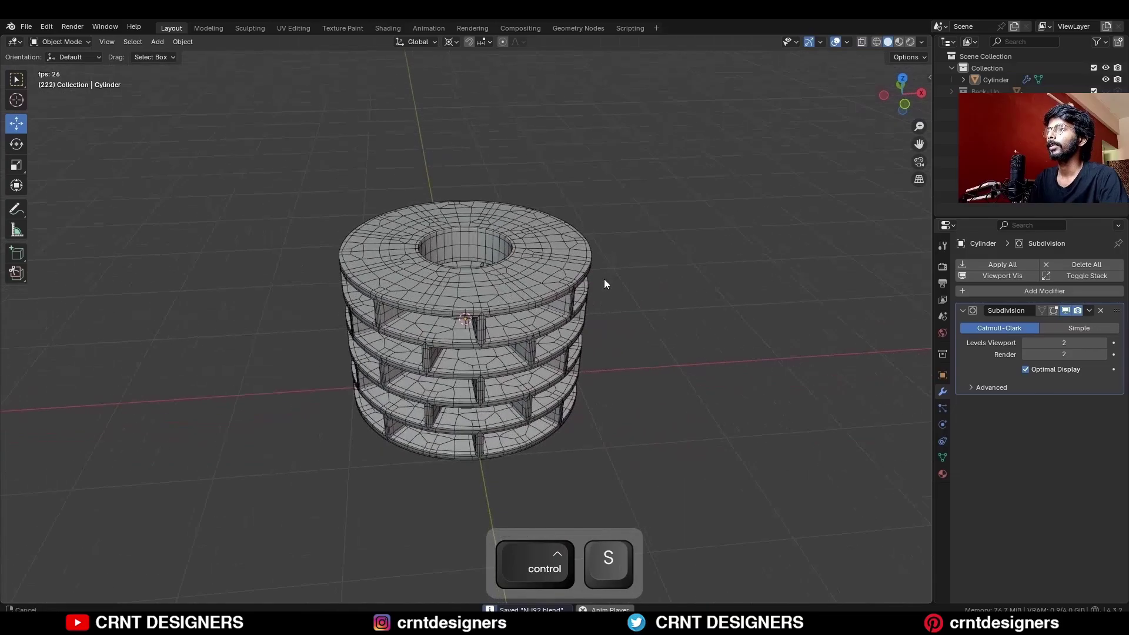
{"action": "key", "text": "alt+shift+z"}
{"action": "middle_click_drag", "start_coordinate": [604, 288], "coordinate": [595, 254]}
{"action": "key", "text": "ctrl+s"}
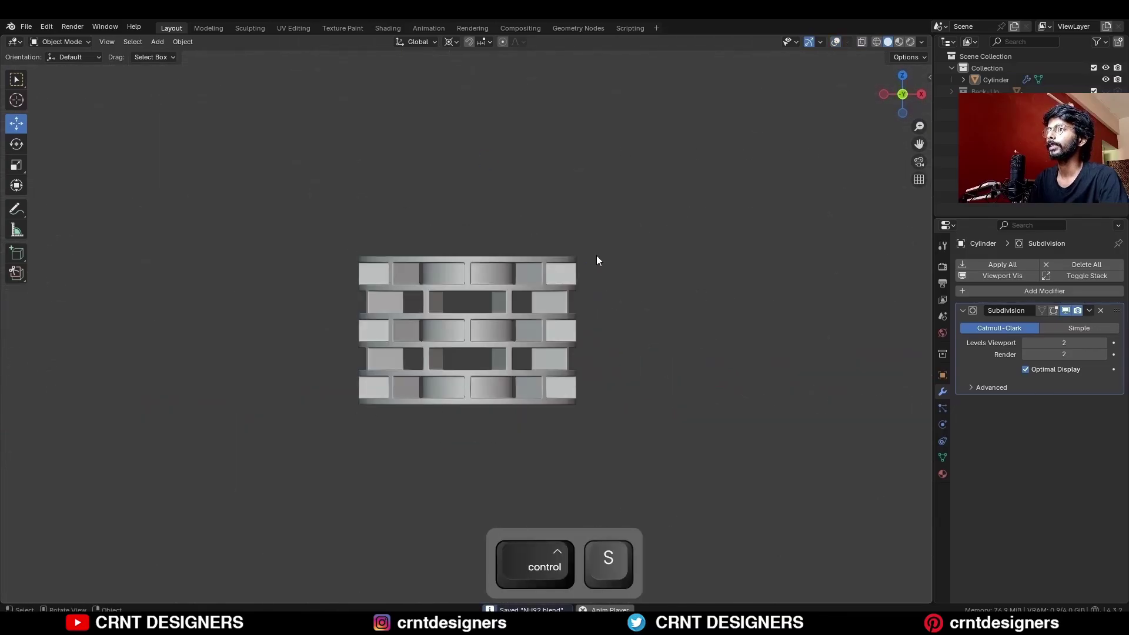